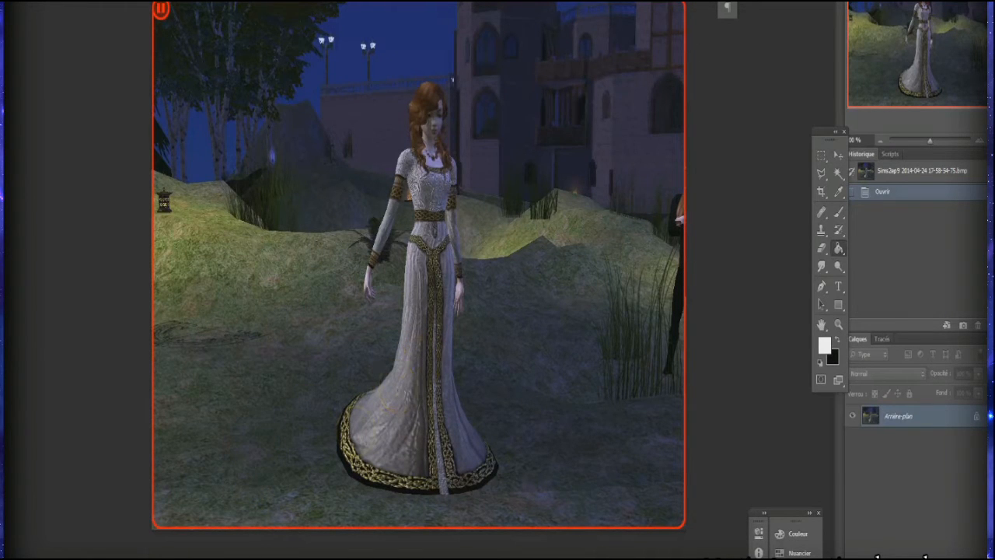
# Step: Crop the image slightly inward on all sides, keeping the woman in the white dress framed and removing the dark figure at the edge
pyautogui.click(822, 192)
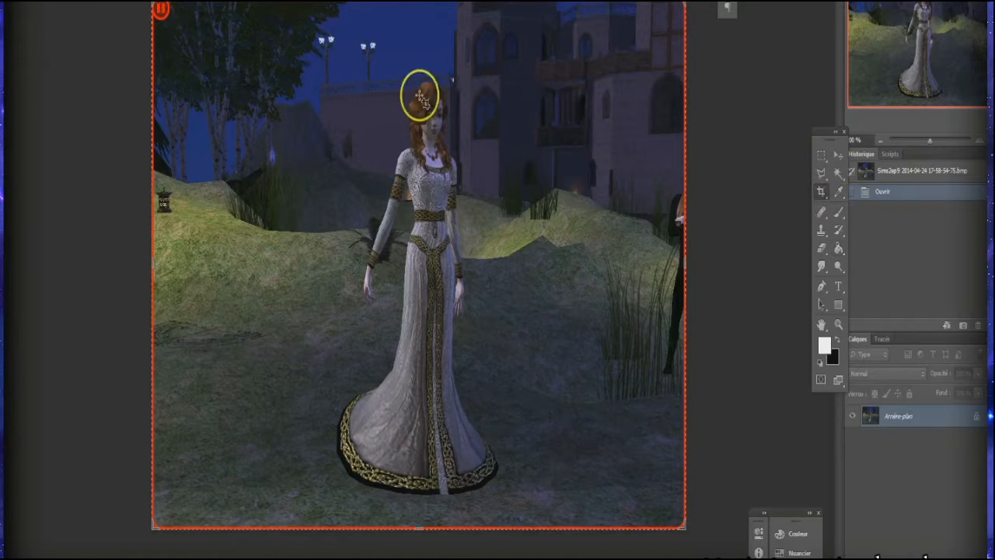
pyautogui.moveTo(685, 263); pyautogui.dragTo(683, 262)
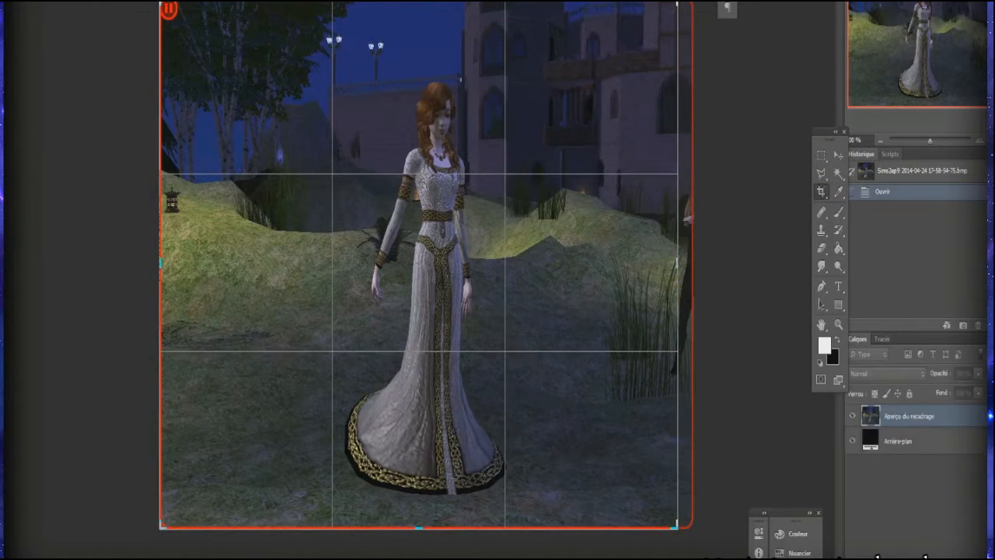
pyautogui.moveTo(680, 1); pyautogui.dragTo(670, 14)
pyautogui.moveTo(168, 525); pyautogui.dragTo(169, 519)
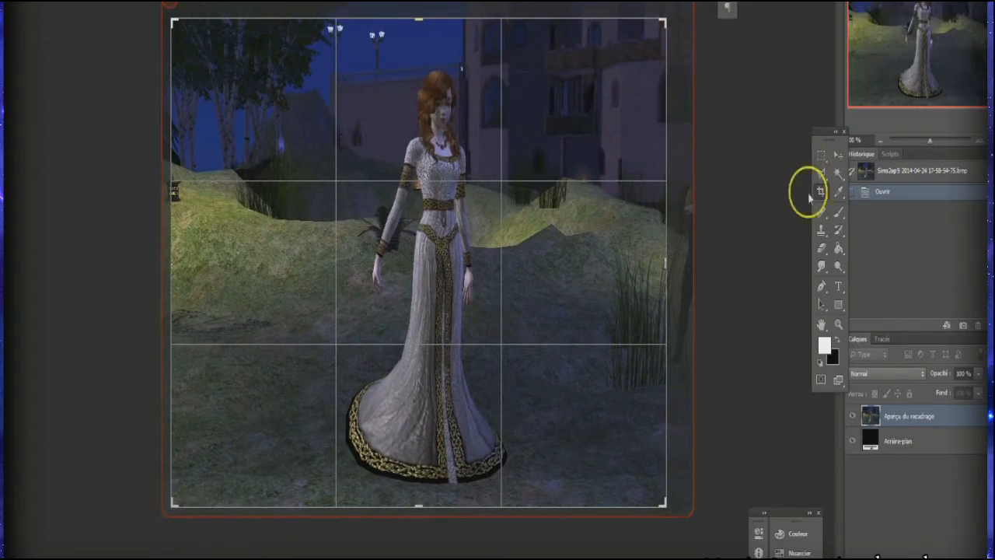
pyautogui.rightClick(389, 151)
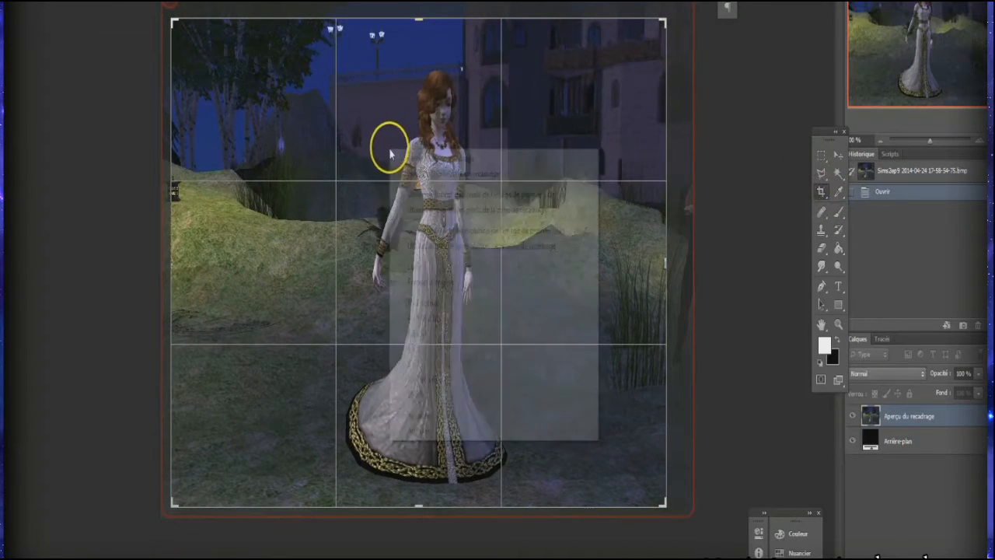
pyautogui.click(418, 18)
pyautogui.moveTo(419, 19); pyautogui.dragTo(419, 14)
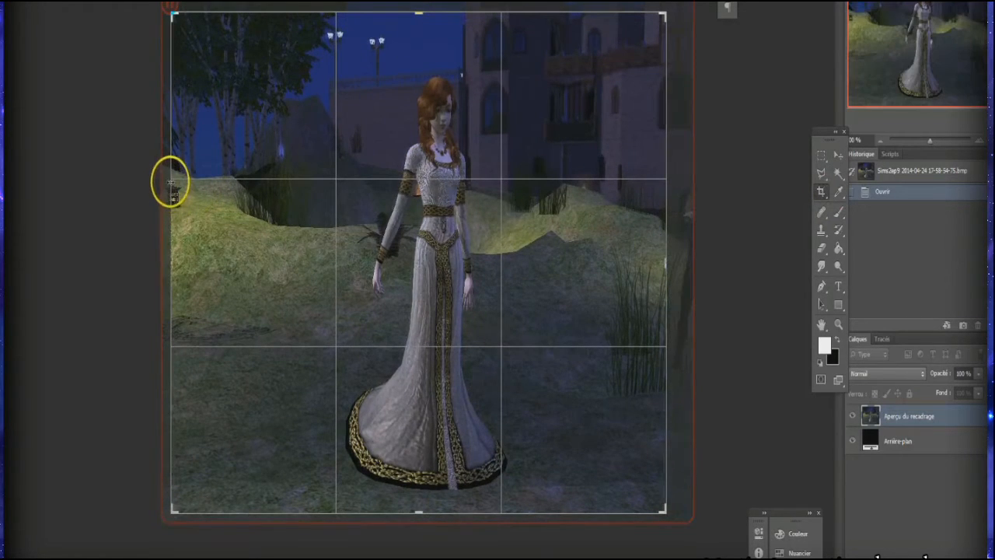
pyautogui.moveTo(170, 183); pyautogui.dragTo(181, 185)
pyautogui.moveTo(417, 13); pyautogui.dragTo(418, 6)
pyautogui.rightClick(427, 164)
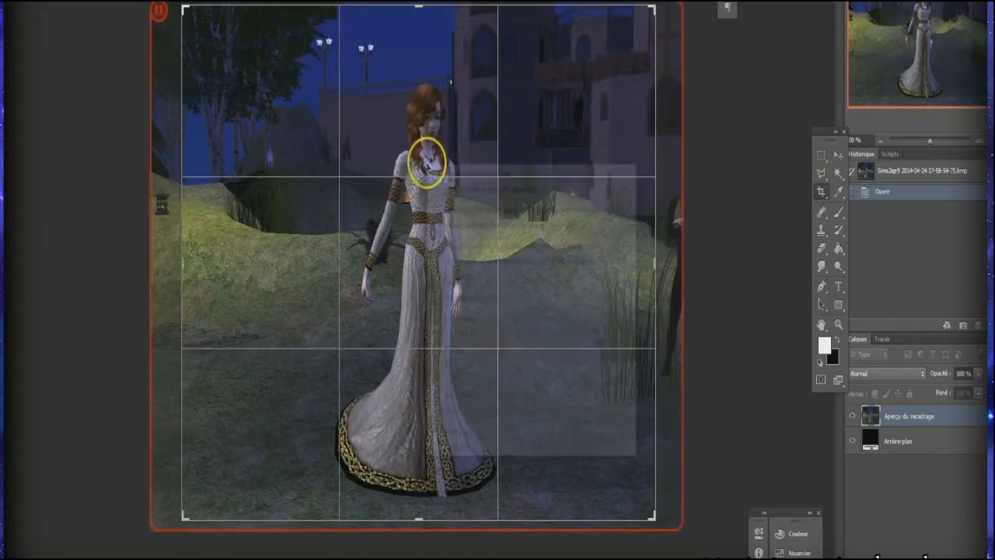
pyautogui.click(487, 421)
pyautogui.click(821, 159)
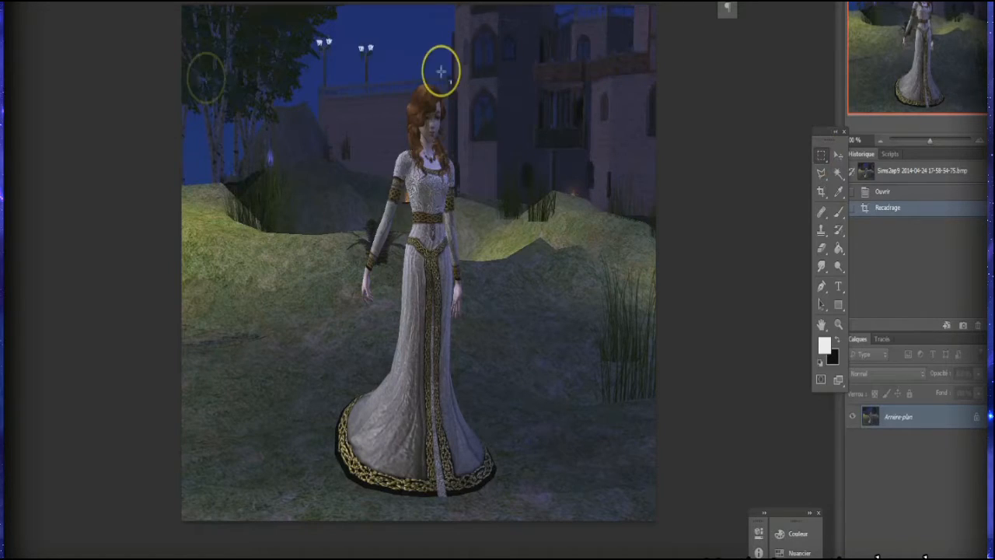
# Step: Duplicate the background layer within the same document
pyautogui.moveTo(930, 141); pyautogui.dragTo(941, 141)
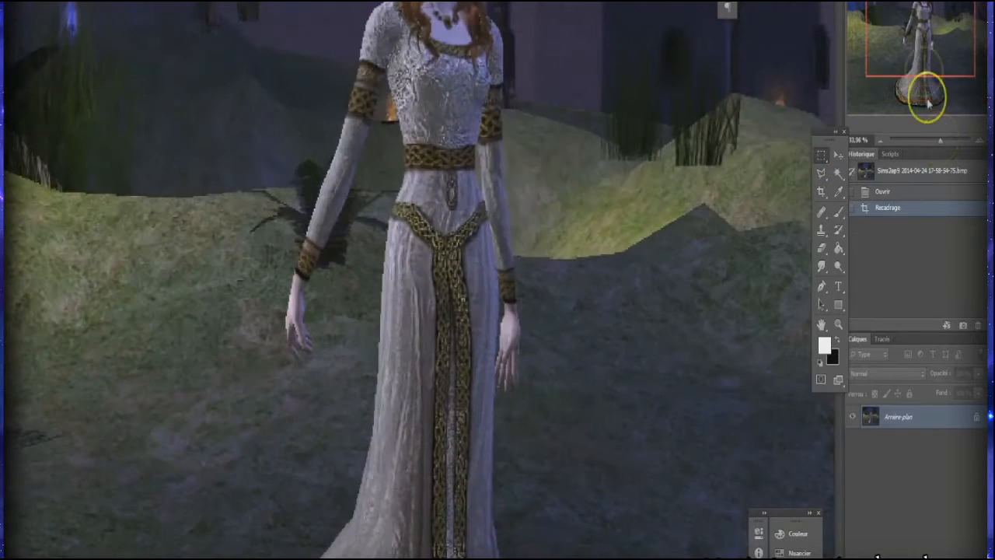
pyautogui.moveTo(934, 44); pyautogui.dragTo(914, 29)
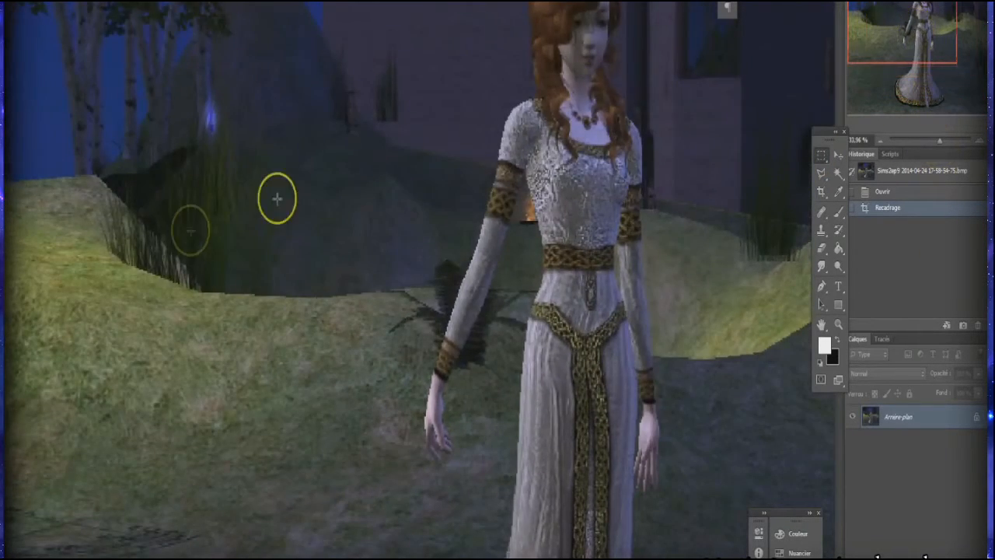
pyautogui.moveTo(940, 142); pyautogui.dragTo(945, 142)
pyautogui.moveTo(926, 55); pyautogui.dragTo(912, 35)
pyautogui.moveTo(879, 7); pyautogui.dragTo(881, 28)
pyautogui.rightClick(938, 417)
pyautogui.click(924, 448)
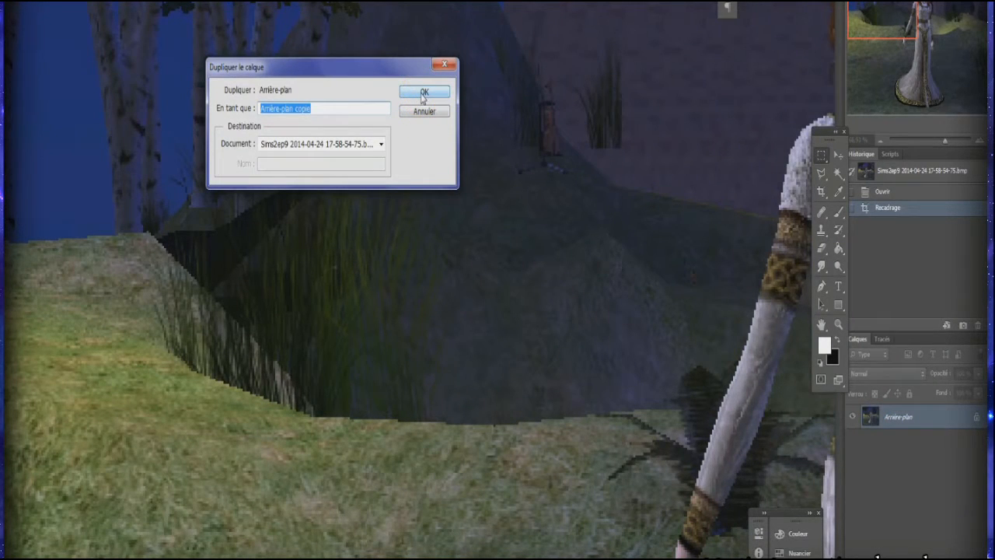
pyautogui.click(424, 93)
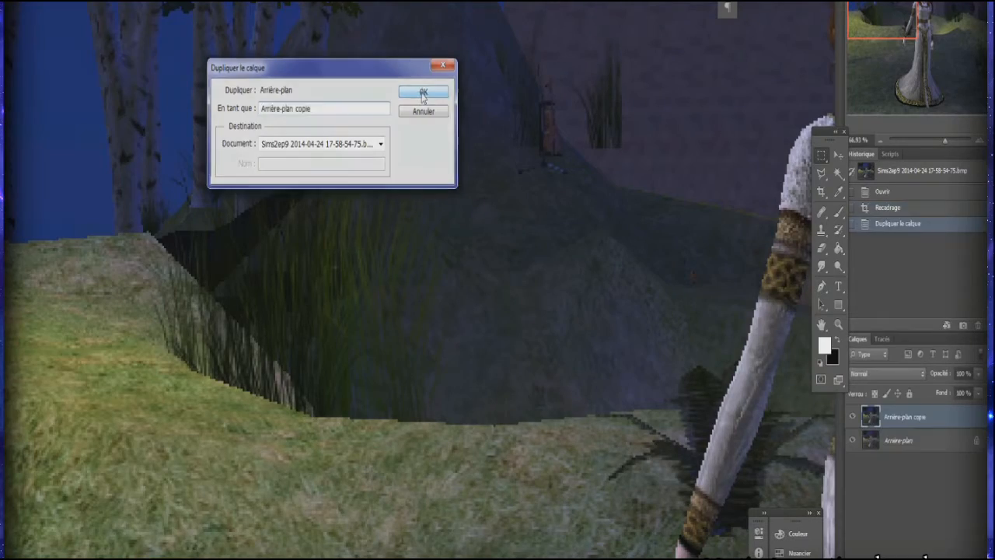
# Step: Choose the Clone Stamp tool with a small soft brush at 0% hardness for retouching around the blue glow beside the birches
pyautogui.moveTo(860, 26); pyautogui.dragTo(833, 11)
pyautogui.moveTo(945, 143); pyautogui.dragTo(948, 138)
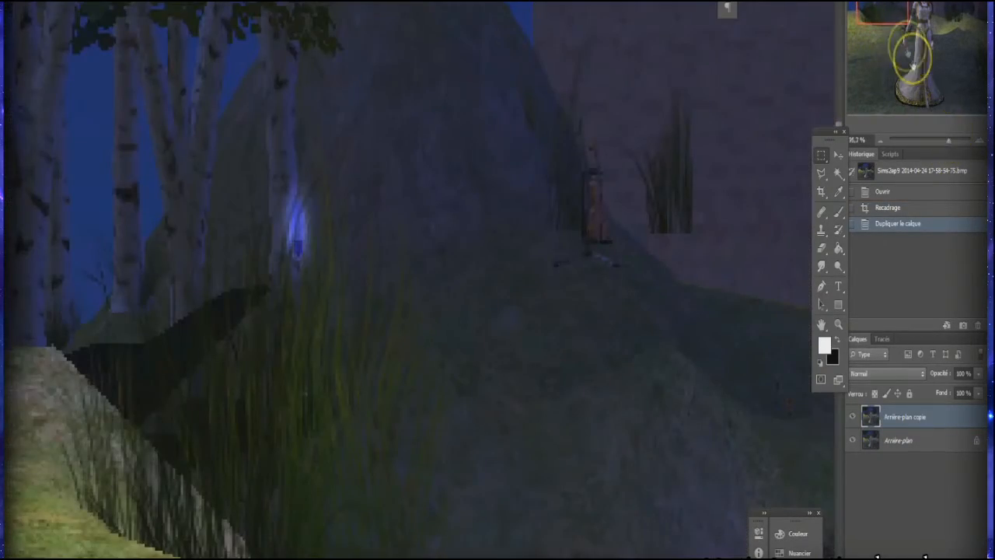
pyautogui.moveTo(887, 11); pyautogui.dragTo(876, 11)
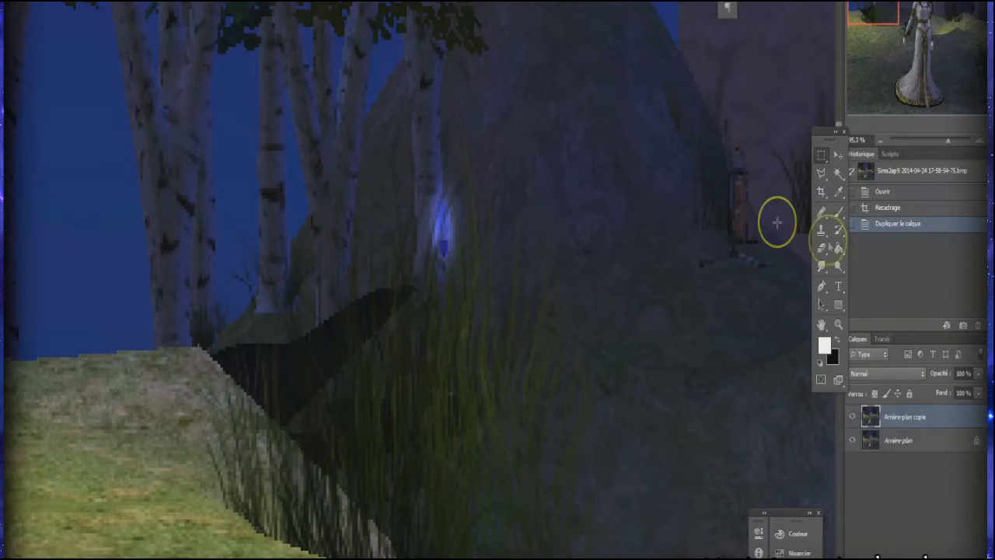
pyautogui.click(822, 238)
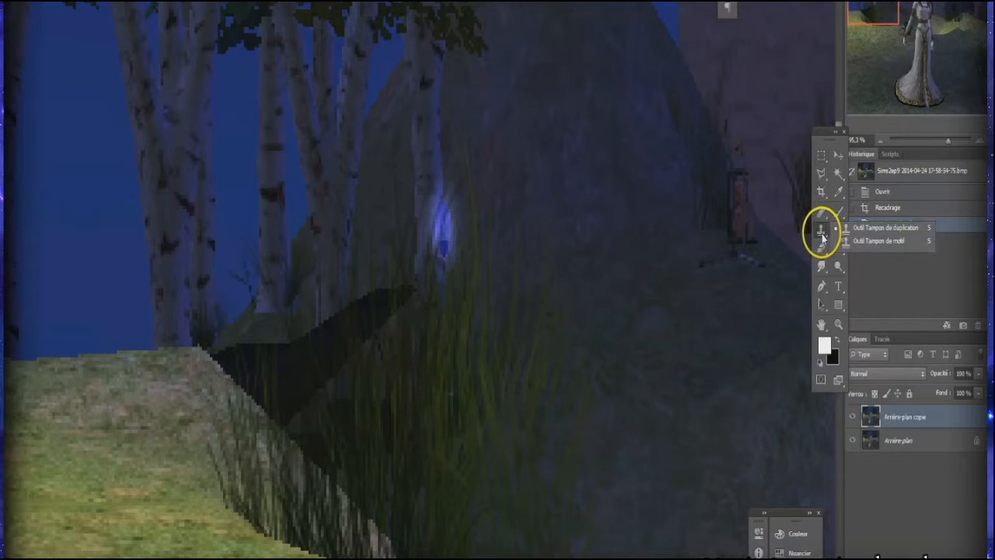
pyautogui.click(856, 228)
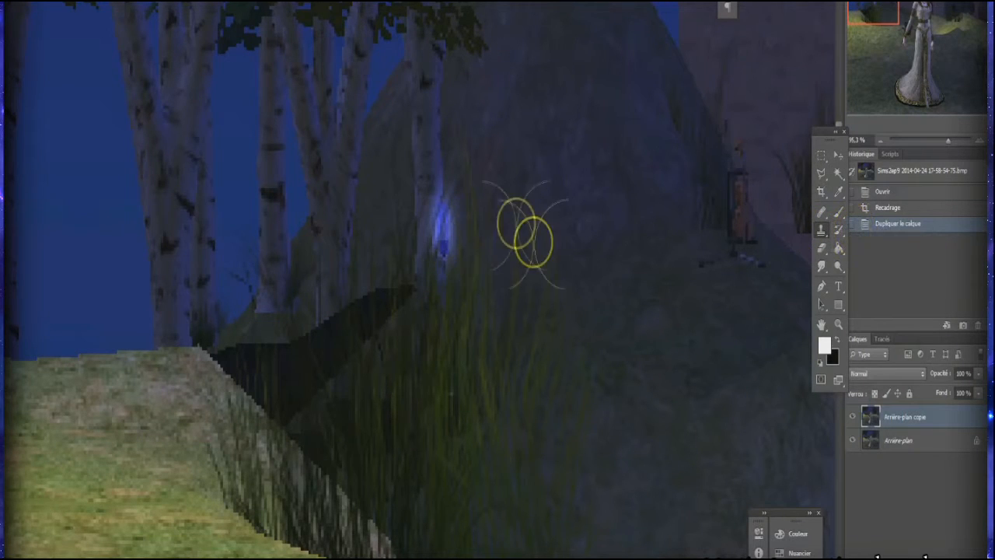
pyautogui.rightClick(452, 167)
pyautogui.moveTo(478, 204); pyautogui.dragTo(471, 203)
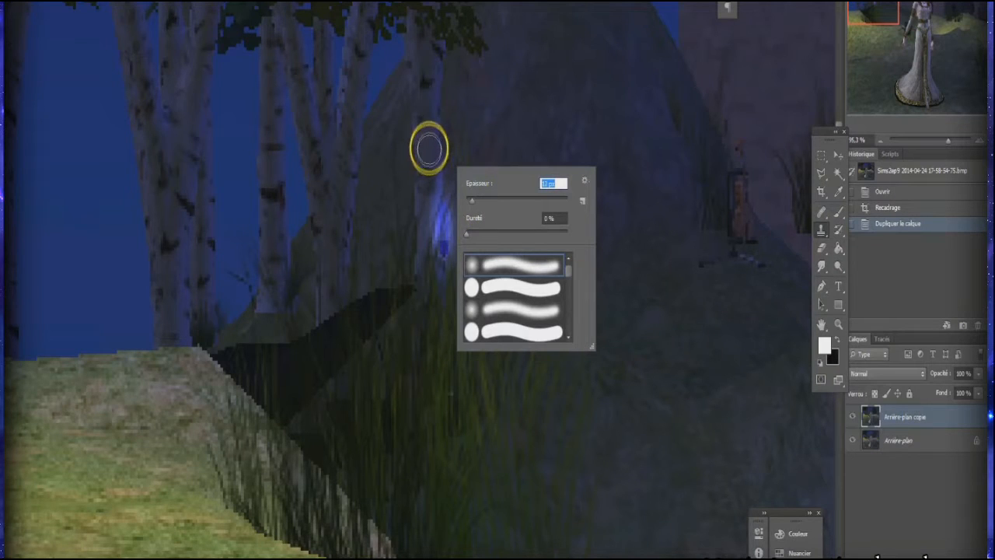
pyautogui.press('Return')
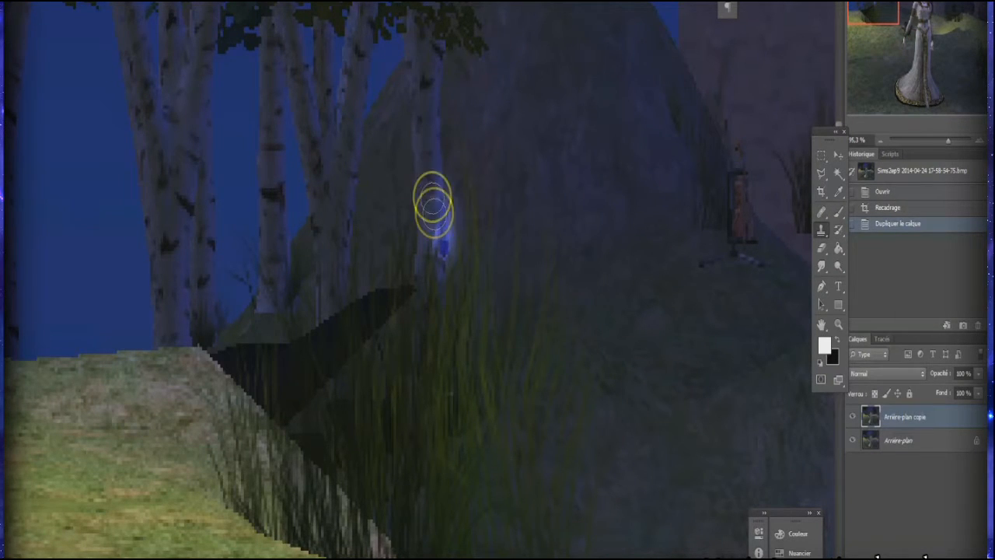
# Step: Clone clean birch bark down the trunk over the blue glow using a 9 px brush at 100% hardness
pyautogui.keyDown('alt'); pyautogui.click(504, 197); pyautogui.keyUp('alt')
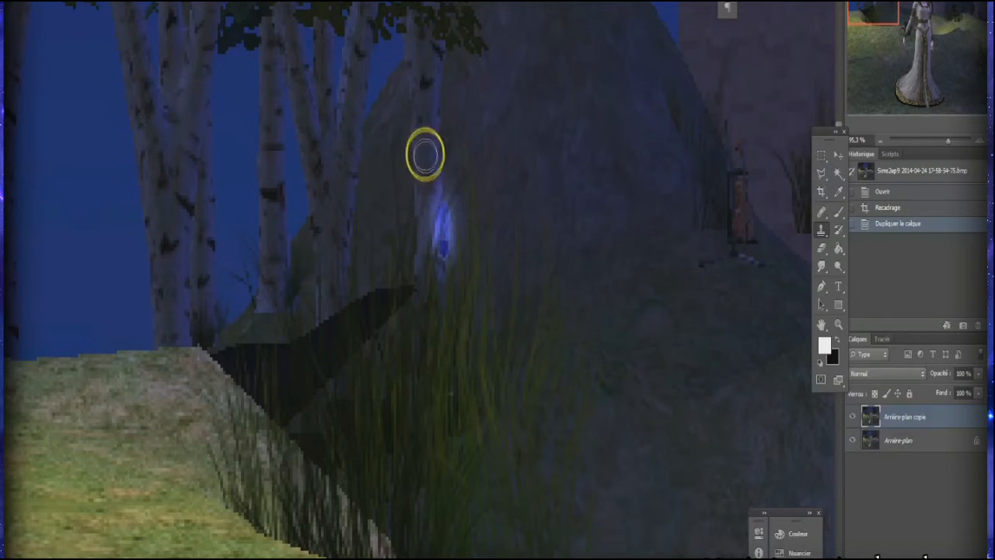
pyautogui.keyDown('alt'); pyautogui.click(526, 167); pyautogui.keyUp('alt')
pyautogui.moveTo(440, 231); pyautogui.dragTo(449, 248)
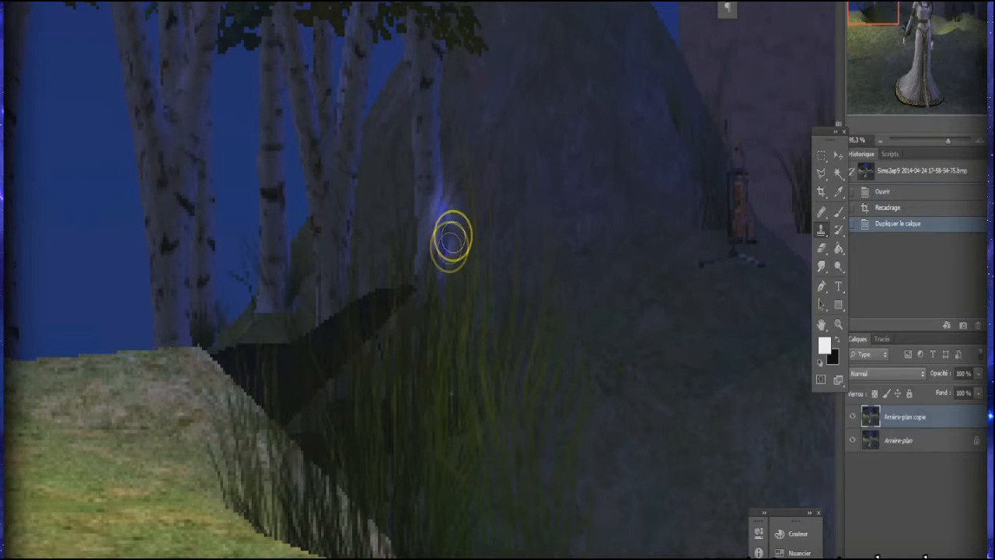
pyautogui.rightClick(450, 248)
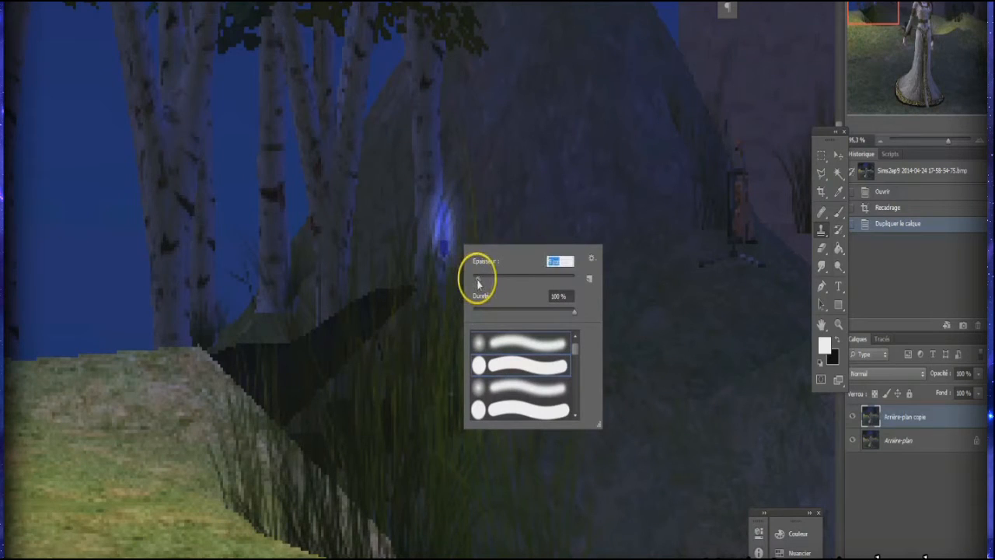
pyautogui.keyDown('alt'); pyautogui.click(427, 155); pyautogui.keyUp('alt')
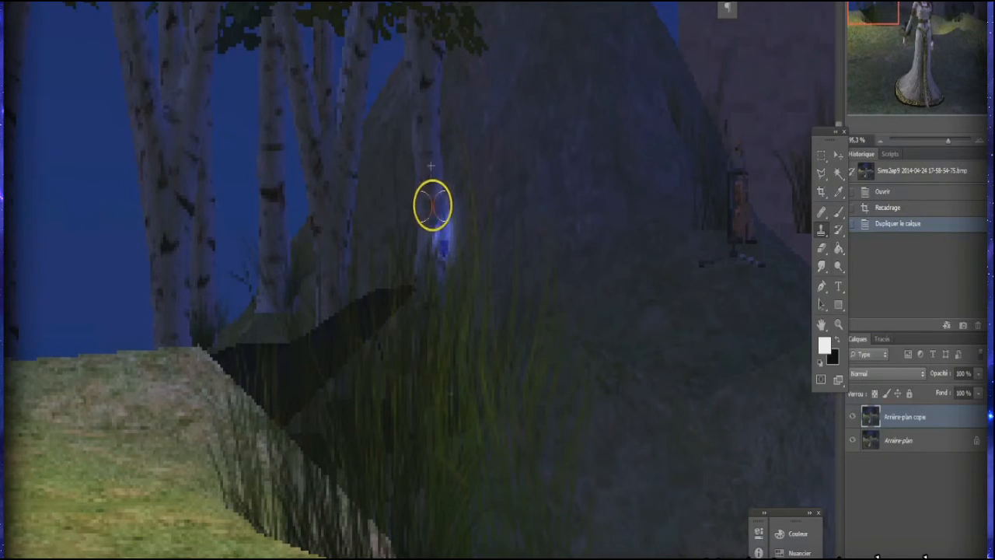
pyautogui.moveTo(433, 235); pyautogui.dragTo(444, 296)
# Step: Switch to a soft 9 px brush with 0% hardness and clone along the trunk's glowing edge
pyautogui.rightClick(473, 231)
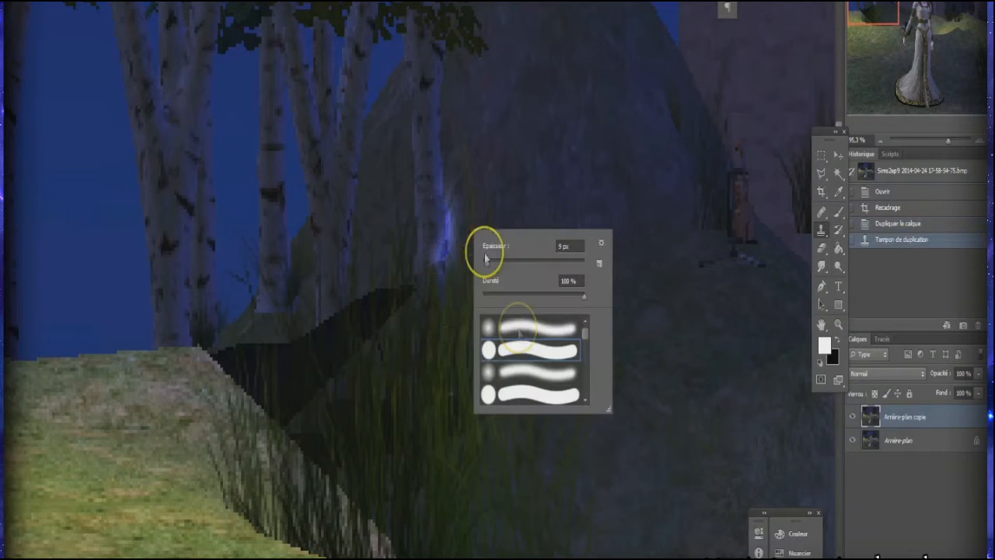
pyautogui.click(522, 372)
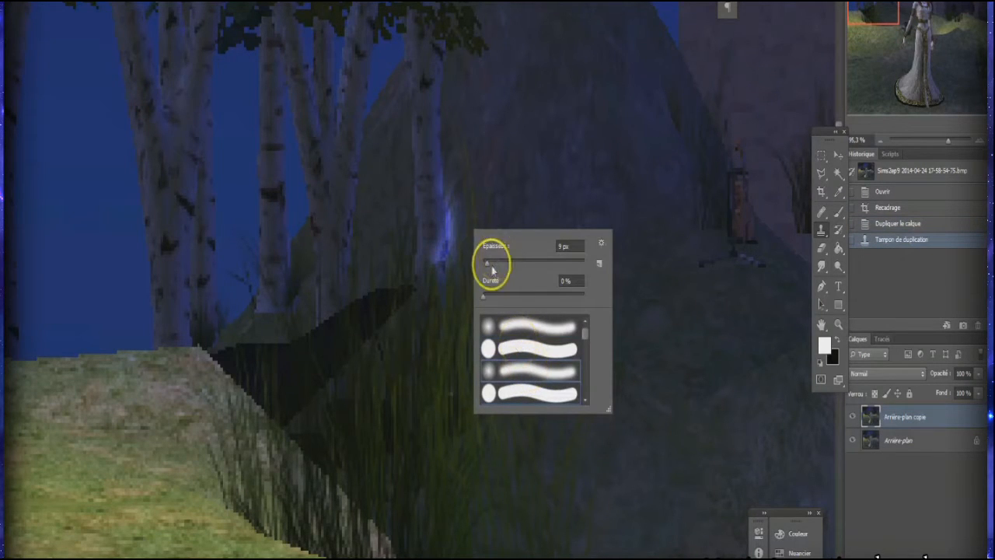
pyautogui.click(438, 164)
pyautogui.moveTo(438, 192); pyautogui.dragTo(442, 265)
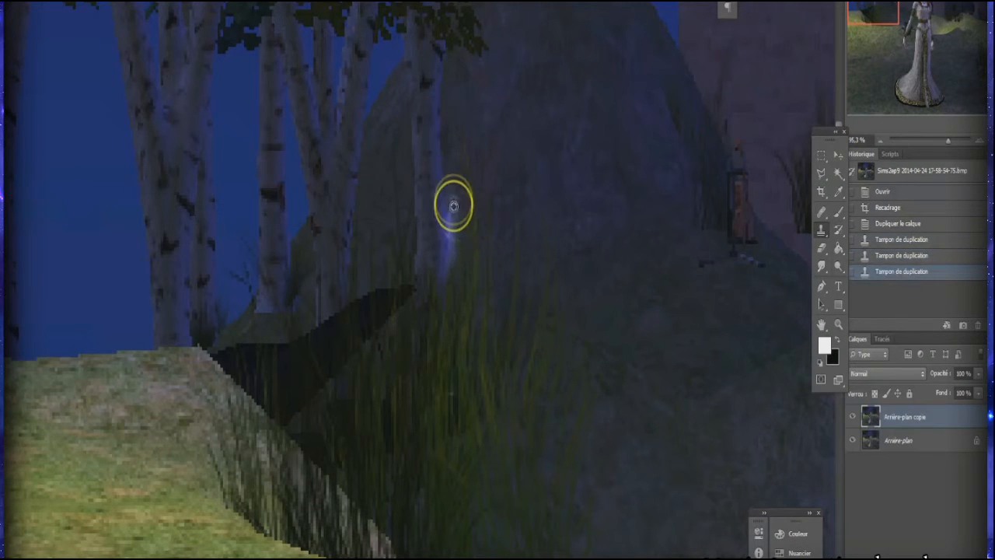
# Step: Dab cloned hillside texture down over the remaining blue glow beside the birch trunk
pyautogui.click(452, 215)
pyautogui.click(451, 226)
pyautogui.click(452, 236)
pyautogui.click(454, 247)
pyautogui.click(453, 250)
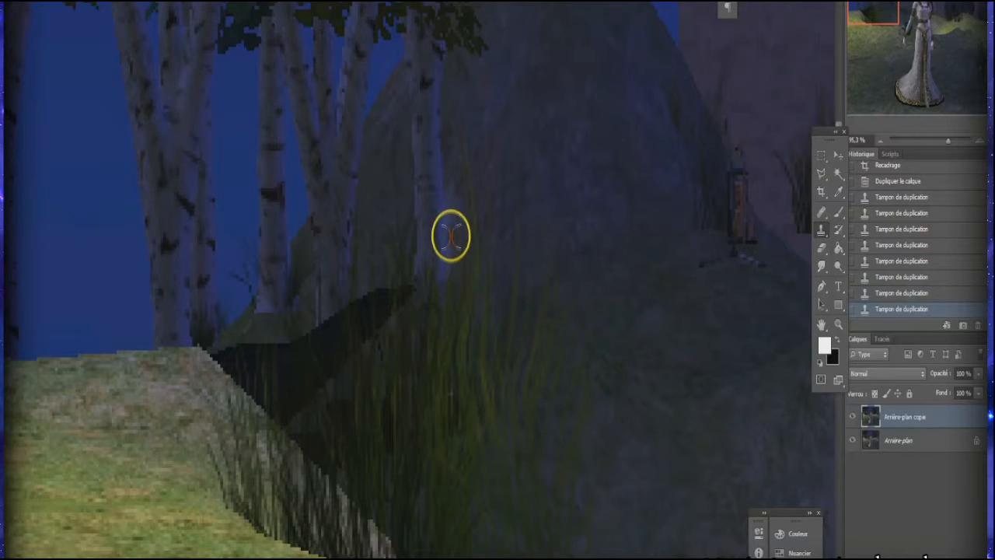
pyautogui.click(452, 265)
# Step: Resample nearby areas and clone away the last traces of glow between the trunk's edge and the grass
pyautogui.keyDown('alt'); pyautogui.click(438, 187); pyautogui.keyUp('alt')
pyautogui.click(441, 217)
pyautogui.moveTo(438, 231); pyautogui.dragTo(437, 238)
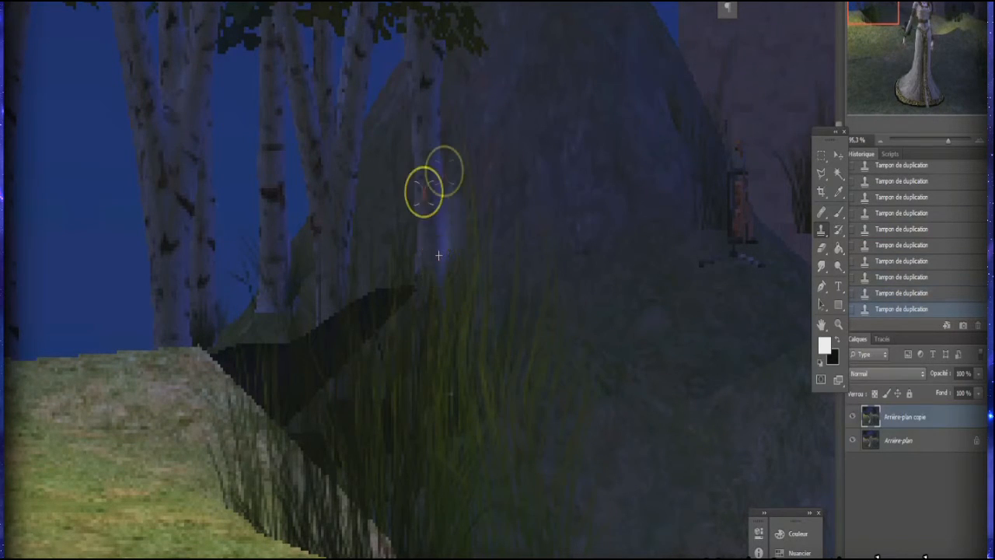
pyautogui.moveTo(453, 200); pyautogui.dragTo(453, 190)
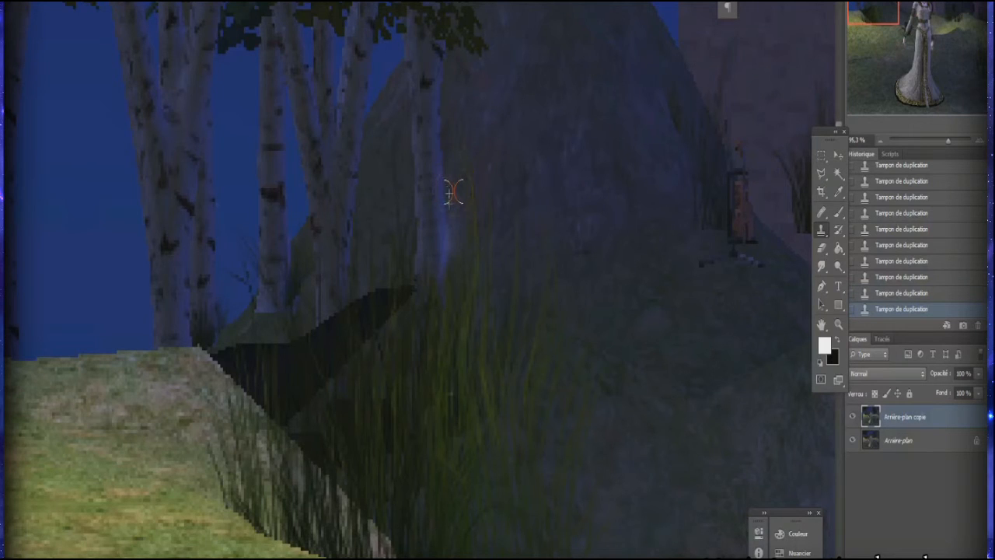
pyautogui.moveTo(452, 265)
pyautogui.mouseDown()
pyautogui.moveTo(467, 283)
pyautogui.moveTo(472, 271)
pyautogui.moveTo(451, 266)
pyautogui.mouseUp()
pyautogui.click(465, 238)
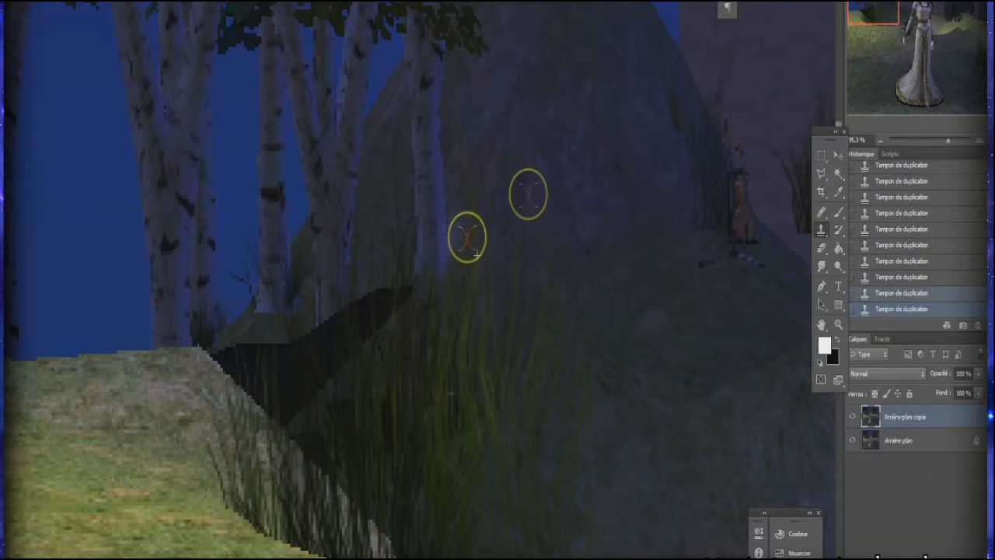
# Step: Enlarge the soft clone brush and clone plain brick texture over the grass clump on the castle wall
pyautogui.scroll(-1, 564, 322)
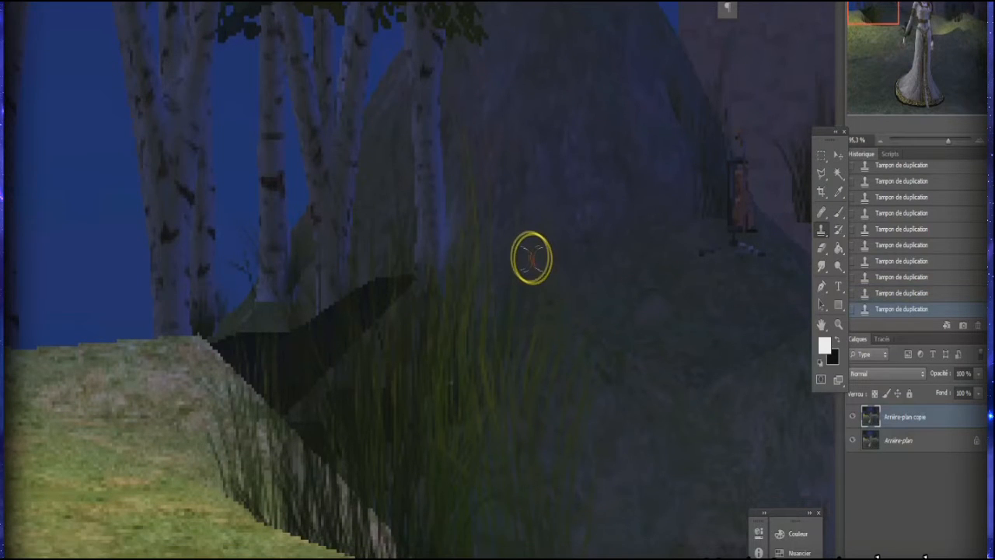
pyautogui.scroll(-3, 481, 289)
pyautogui.scroll(7, 520, 241)
pyautogui.moveTo(865, 7); pyautogui.dragTo(877, 7)
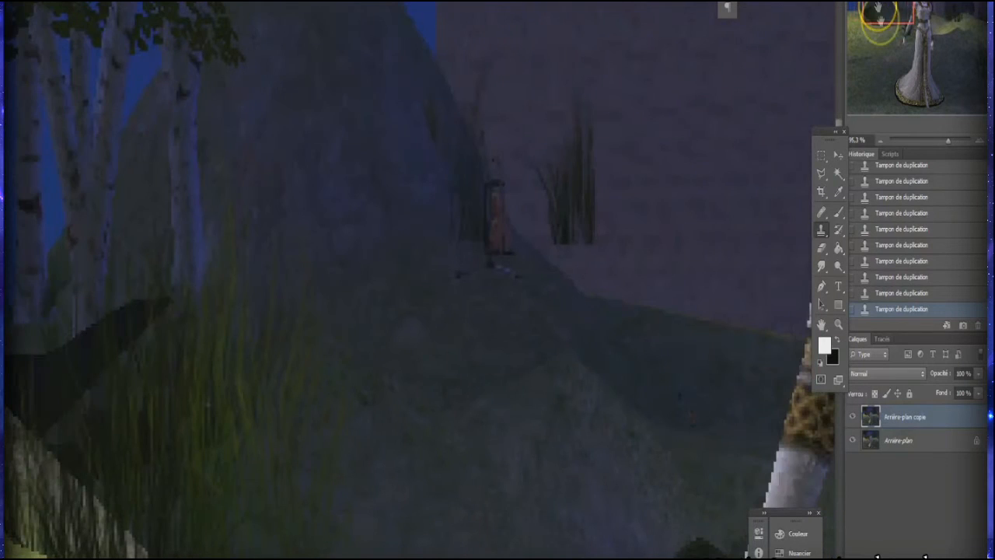
pyautogui.rightClick(601, 251)
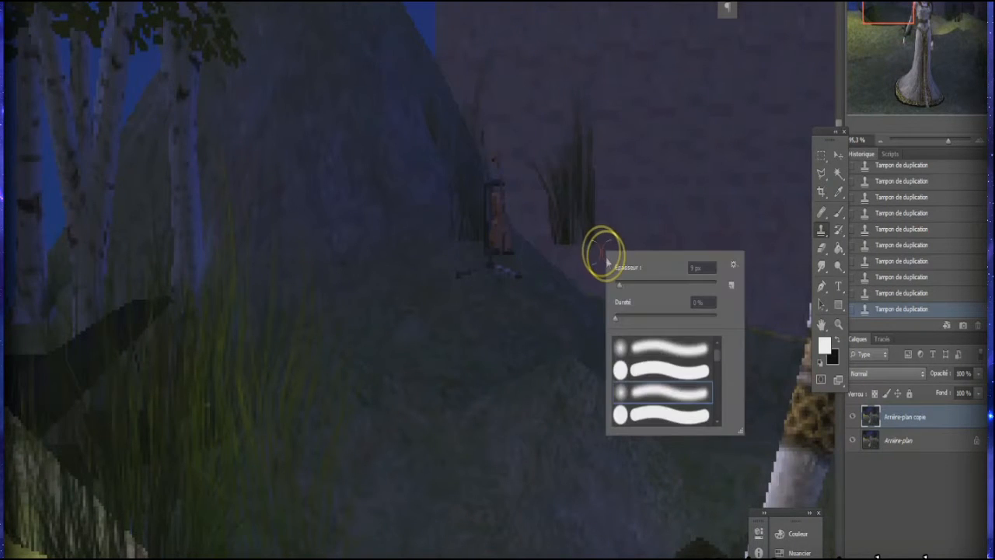
pyautogui.moveTo(620, 284); pyautogui.dragTo(626, 284)
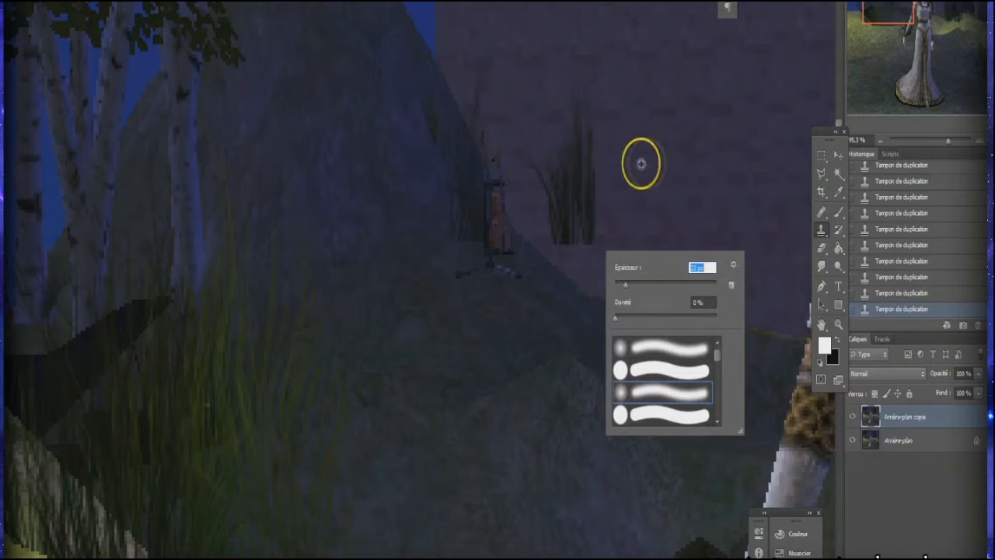
pyautogui.press('Return')
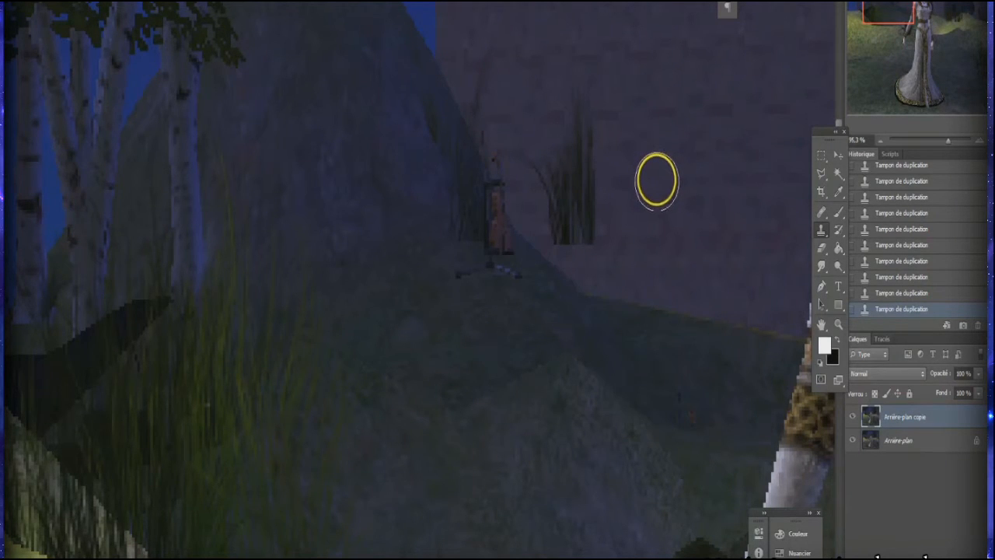
pyautogui.keyDown('alt'); pyautogui.click(655, 181); pyautogui.keyUp('alt')
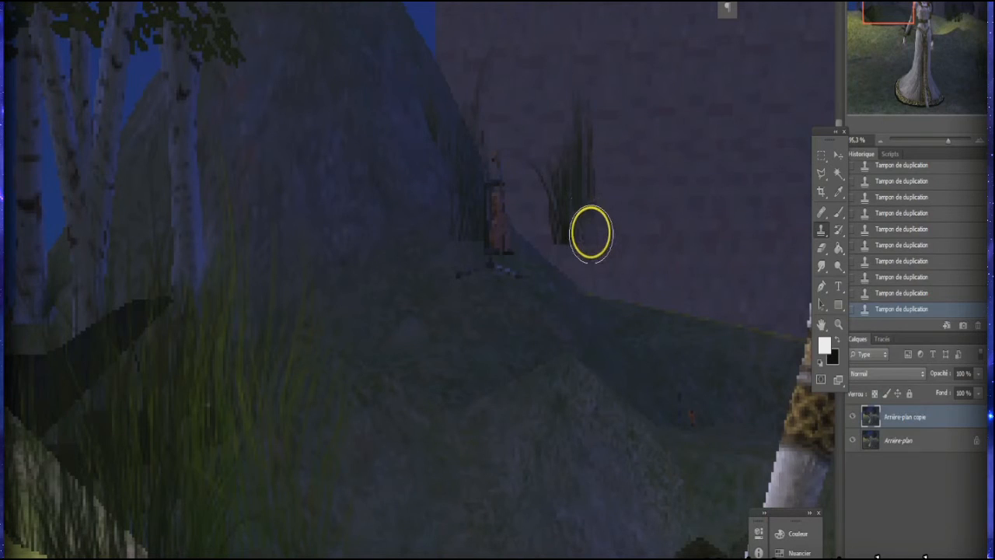
pyautogui.moveTo(591, 232)
pyautogui.mouseDown()
pyautogui.moveTo(581, 117)
pyautogui.moveTo(583, 175)
pyautogui.mouseUp()
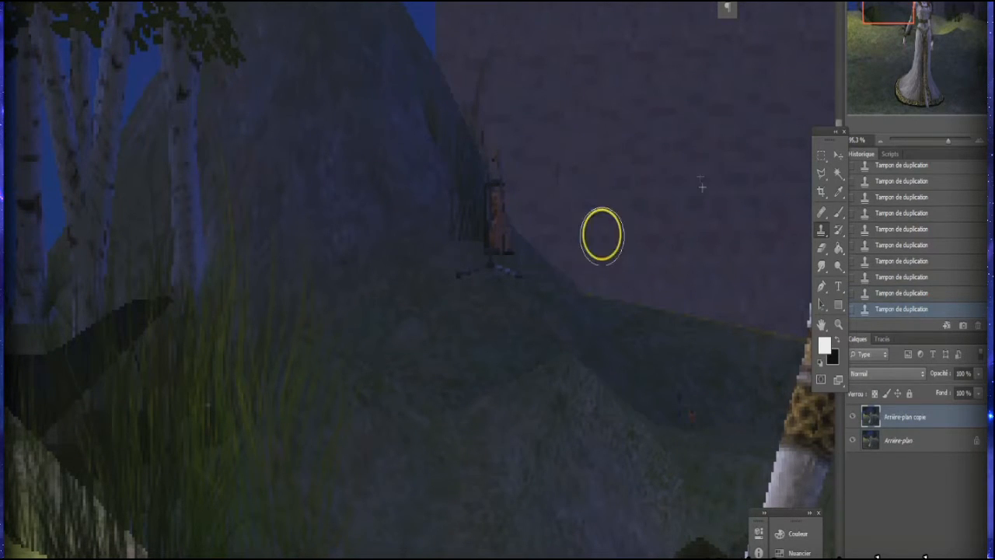
# Step: Adjust the soft clone brush and clone hillside and wall texture over the lantern and its base at the hill's edge
pyautogui.rightClick(495, 311)
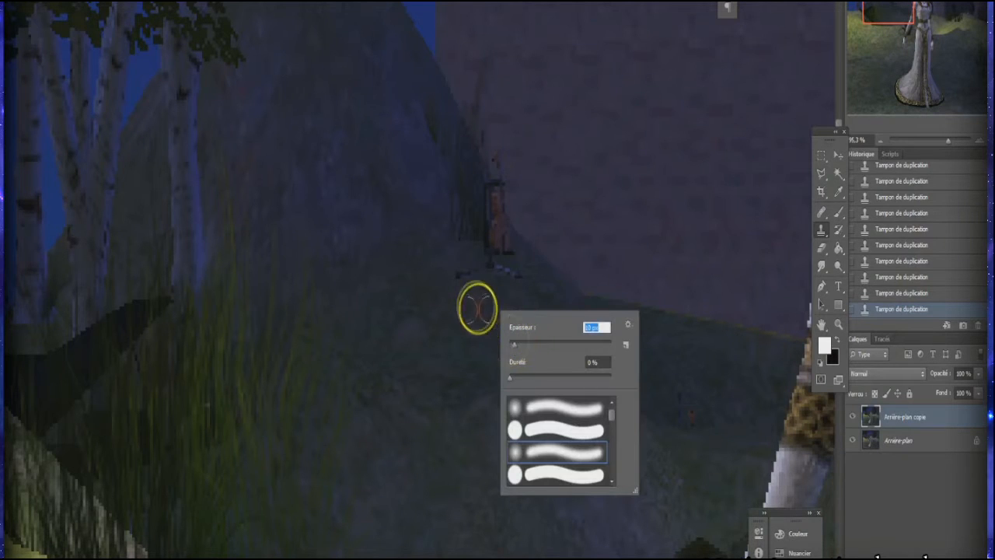
pyautogui.keyDown('alt'); pyautogui.click(459, 305); pyautogui.keyUp('alt')
pyautogui.moveTo(451, 274)
pyautogui.mouseDown()
pyautogui.moveTo(476, 280)
pyautogui.moveTo(456, 283)
pyautogui.moveTo(507, 277)
pyautogui.mouseUp()
pyautogui.keyDown('alt'); pyautogui.click(414, 278); pyautogui.keyUp('alt')
pyautogui.keyDown('alt'); pyautogui.click(412, 160); pyautogui.keyUp('alt')
pyautogui.moveTo(444, 200)
pyautogui.mouseDown()
pyautogui.moveTo(451, 222)
pyautogui.moveTo(458, 205)
pyautogui.mouseUp()
pyautogui.moveTo(506, 248)
pyautogui.mouseDown()
pyautogui.moveTo(485, 228)
pyautogui.moveTo(491, 71)
pyautogui.mouseUp()
pyautogui.keyDown('alt'); pyautogui.click(468, 302); pyautogui.keyUp('alt')
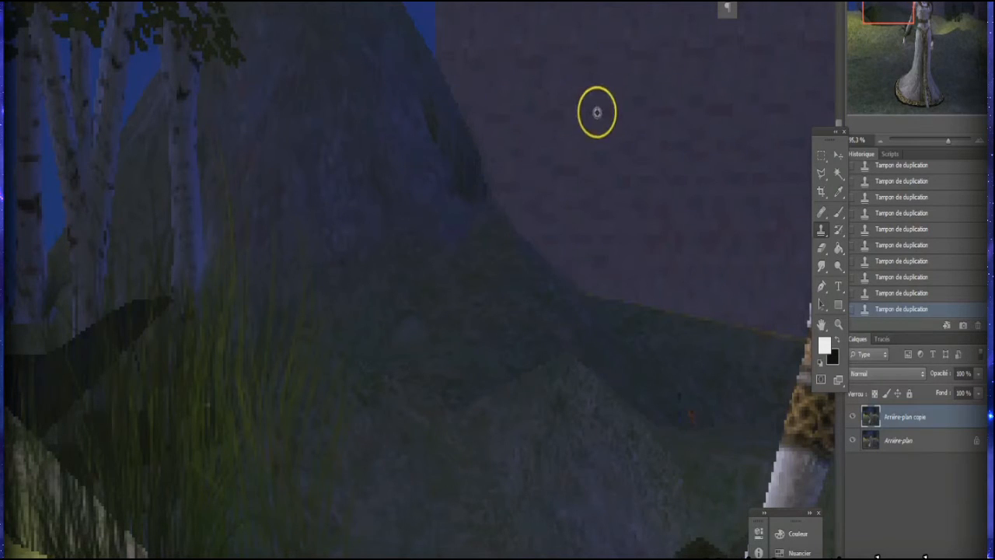
# Step: Clone along the hill's dark edge to tidy its outline against the castle wall down to the ground
pyautogui.moveTo(491, 253); pyautogui.dragTo(478, 235)
pyautogui.click(479, 200)
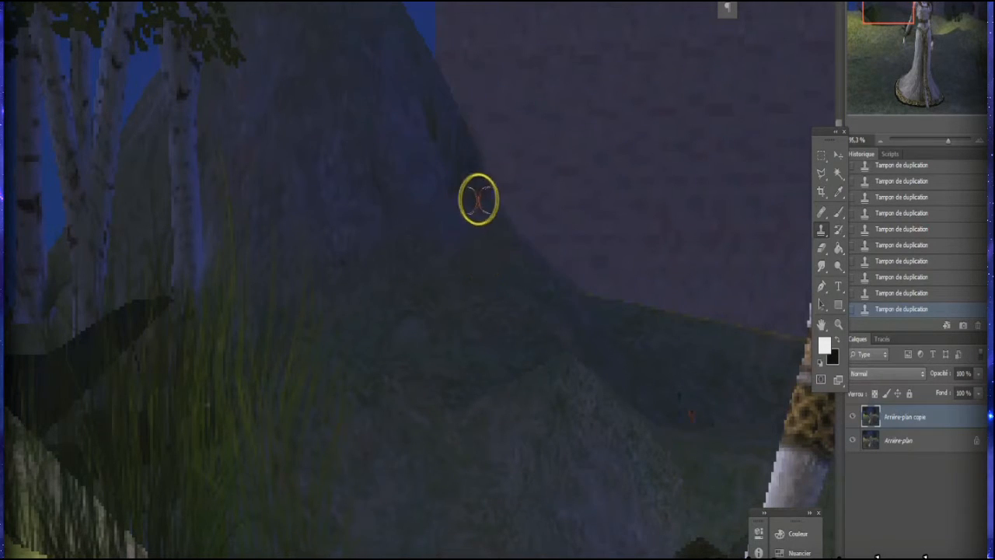
pyautogui.keyDown('alt'); pyautogui.click(447, 116); pyautogui.keyUp('alt')
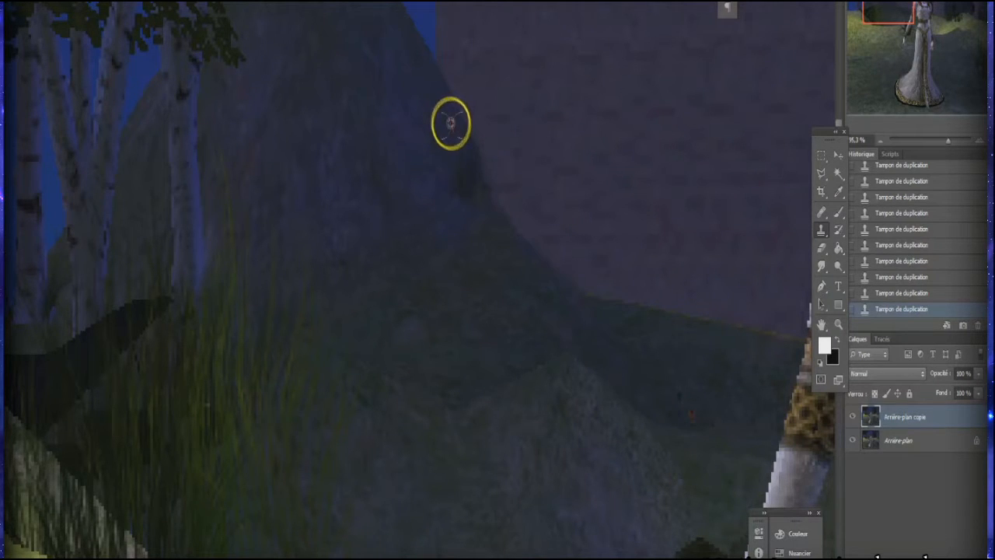
pyautogui.click(470, 175)
pyautogui.moveTo(633, 314)
pyautogui.mouseDown()
pyautogui.moveTo(598, 293)
pyautogui.moveTo(616, 289)
pyautogui.mouseUp()
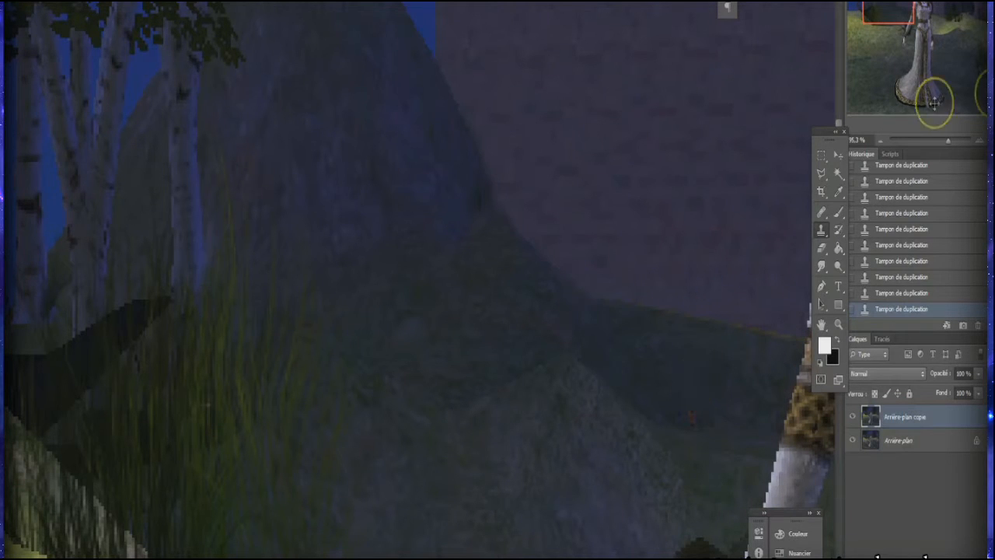
# Step: Sample the blue of the night sky with the Eyedropper as the foreground colour
pyautogui.moveTo(945, 142); pyautogui.dragTo(933, 142)
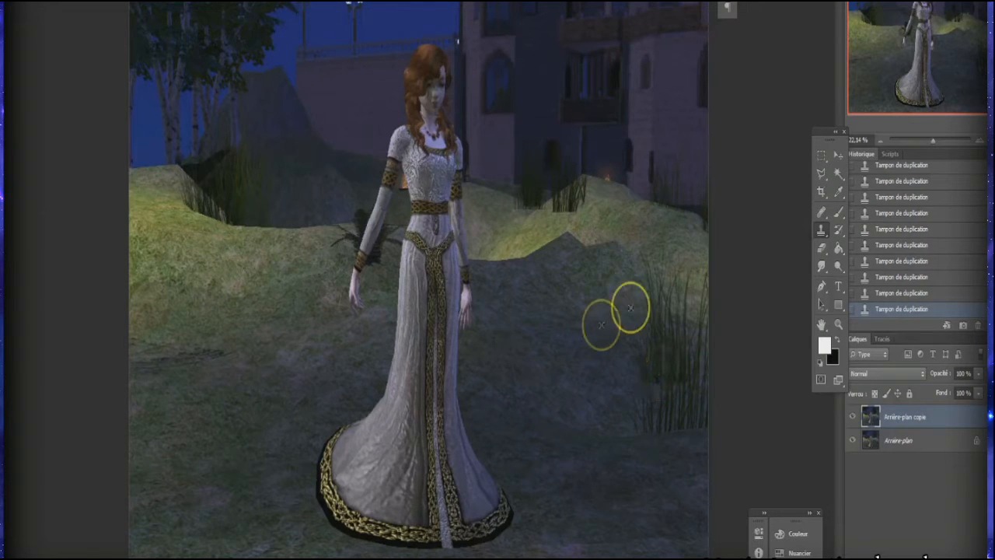
pyautogui.click(838, 192)
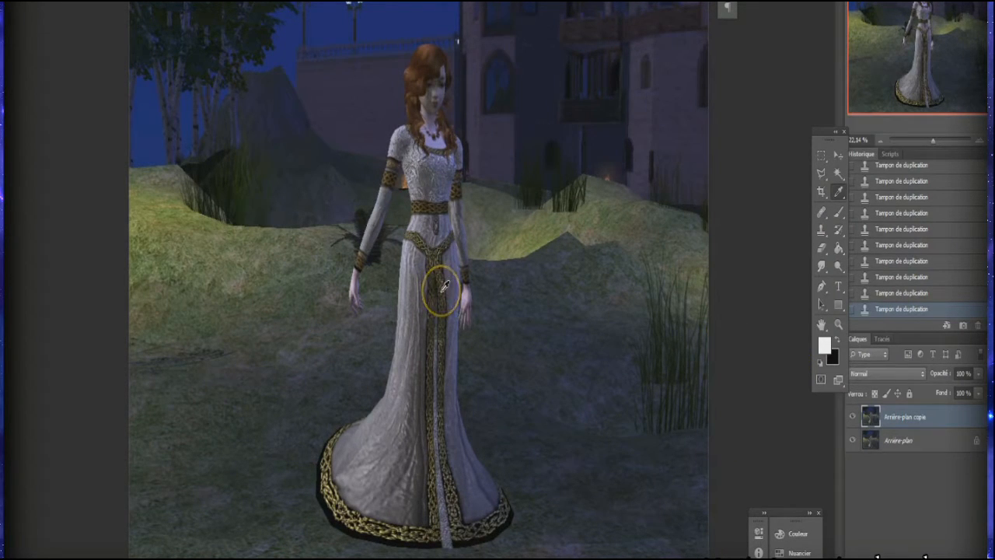
pyautogui.click(402, 7)
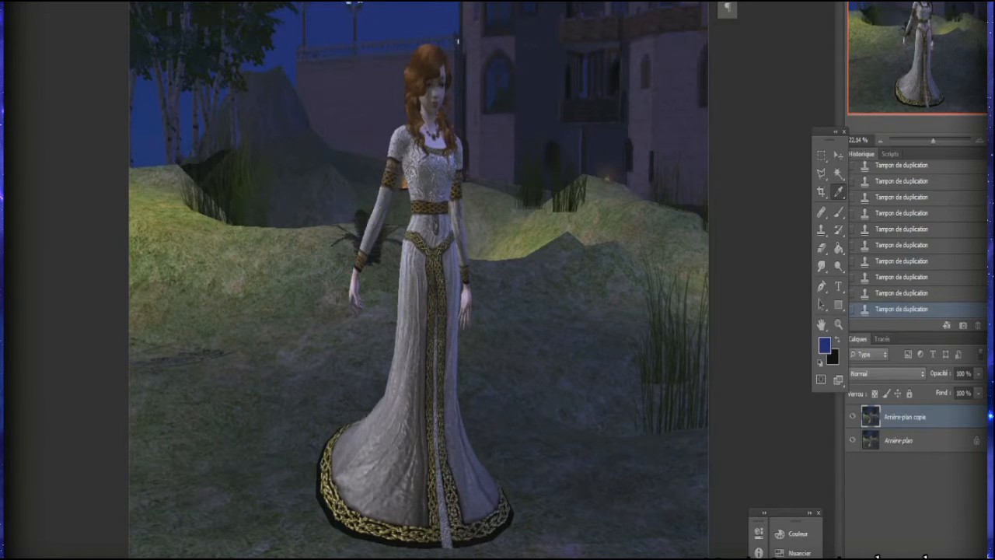
# Step: Select the blue sky areas with Color Range, adjusting the tolerance slider slightly
pyautogui.click(165, 2)
pyautogui.click(204, 3)
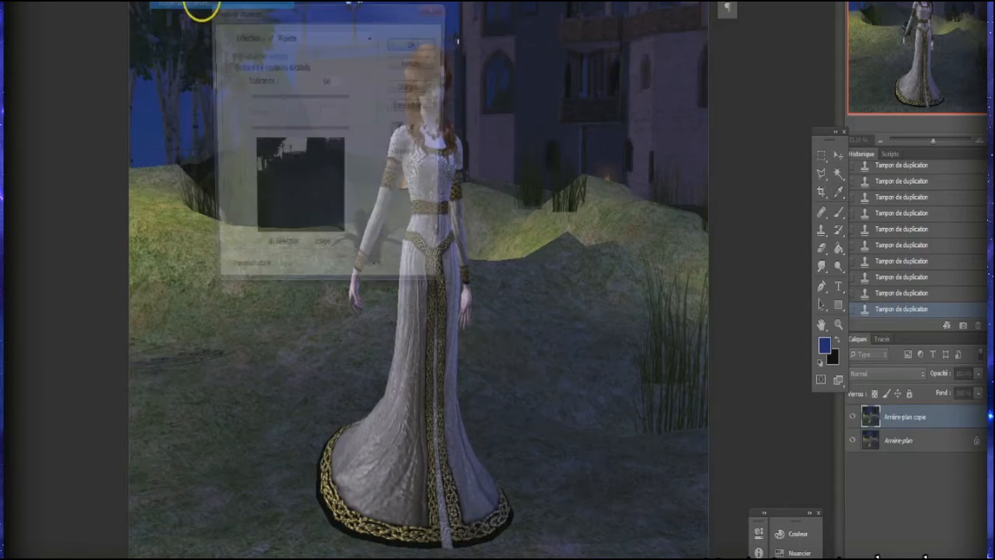
pyautogui.moveTo(277, 98)
pyautogui.mouseDown()
pyautogui.moveTo(335, 99)
pyautogui.moveTo(280, 99)
pyautogui.mouseUp()
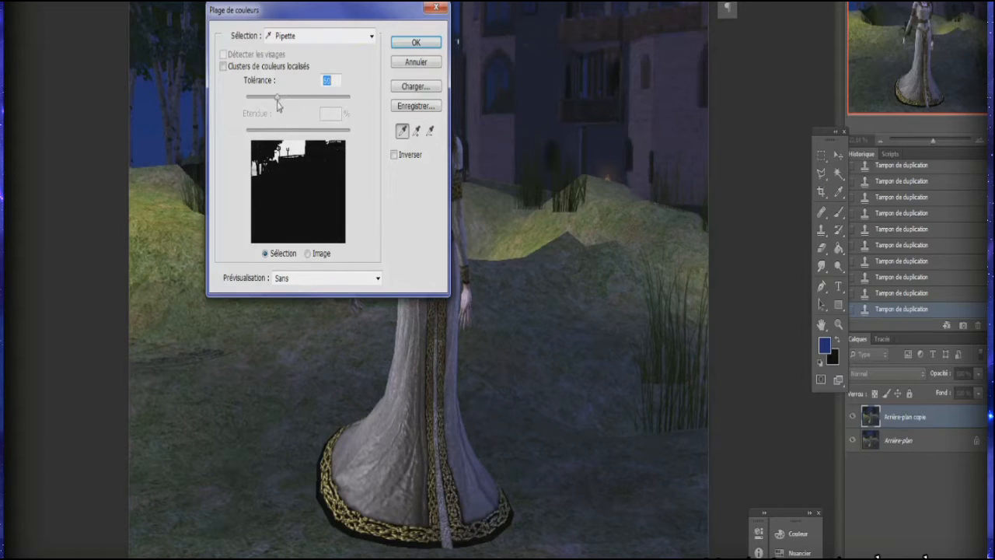
pyautogui.click(397, 47)
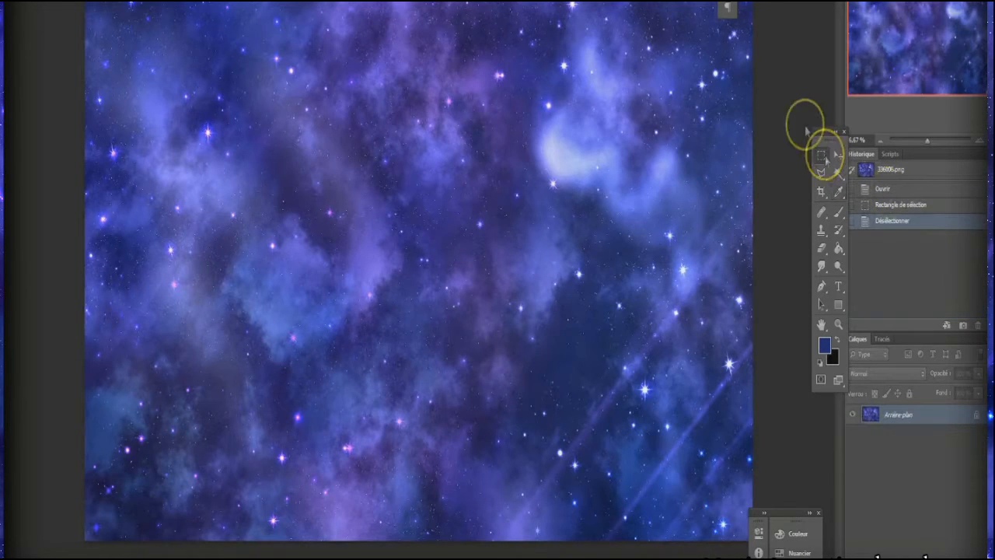
# Step: Copy the starry sky image and paste it inside the sky selection
pyautogui.moveTo(750, 2); pyautogui.dragTo(85, 541)
pyautogui.click(56, 0)
pyautogui.click(80, 0)
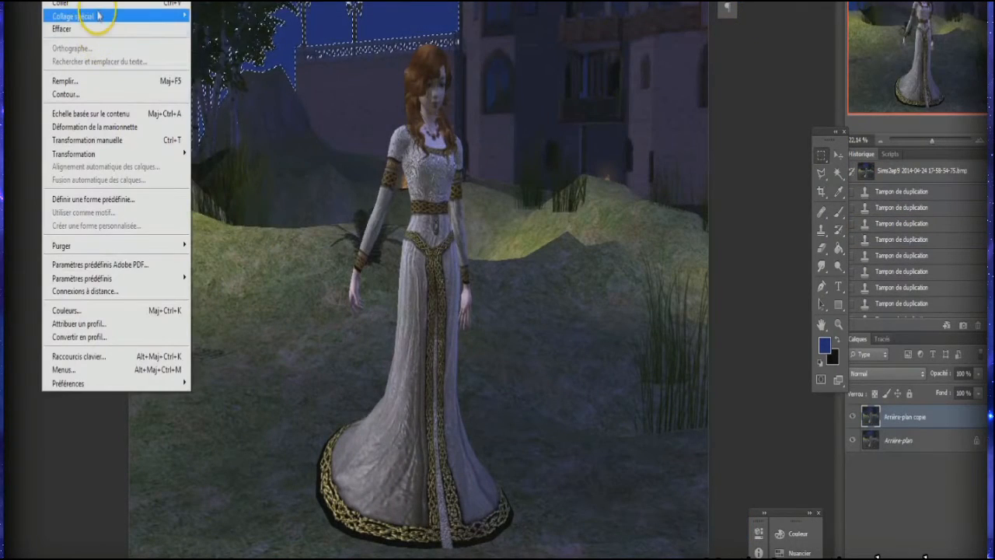
pyautogui.click(218, 22)
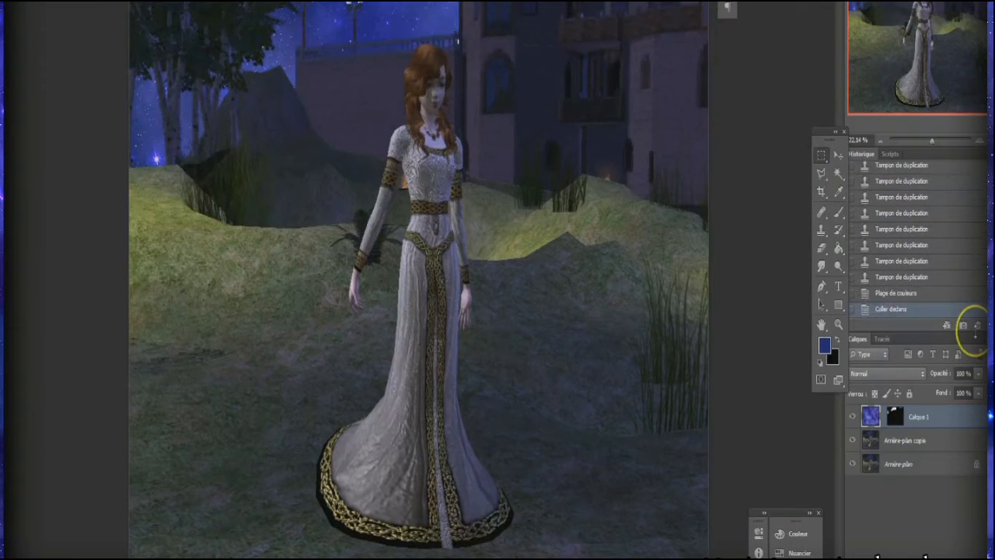
# Step: Free-transform the pasted starry sky, resizing and repositioning it behind the trees and castle, and apply the transformation
pyautogui.click(56, 2)
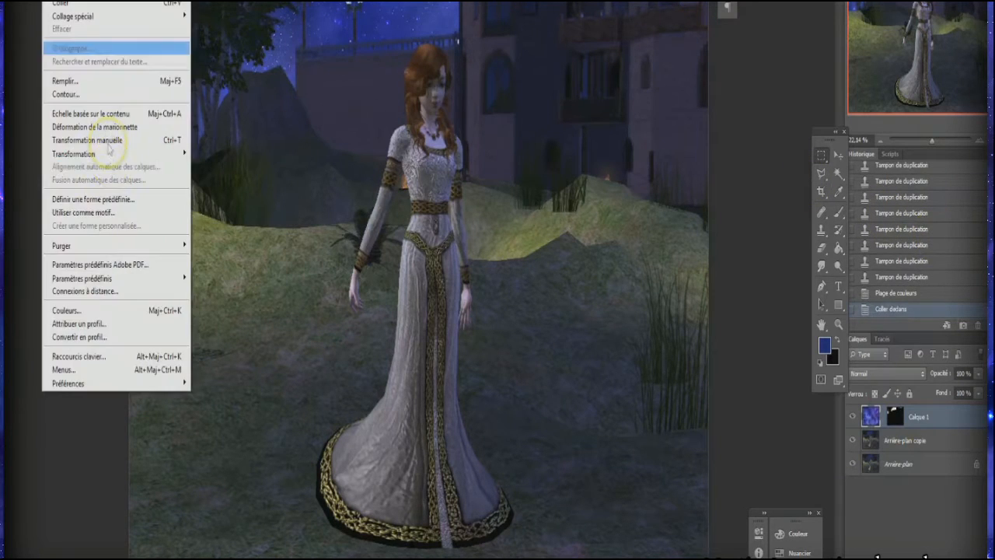
pyautogui.click(111, 140)
pyautogui.moveTo(129, 1); pyautogui.dragTo(456, 218)
pyautogui.moveTo(696, 416); pyautogui.dragTo(347, 28)
pyautogui.moveTo(513, 231); pyautogui.dragTo(434, 75)
pyautogui.moveTo(473, 342); pyautogui.dragTo(416, 97)
pyautogui.moveTo(395, 23); pyautogui.dragTo(412, 226)
pyautogui.moveTo(384, 68); pyautogui.dragTo(467, 100)
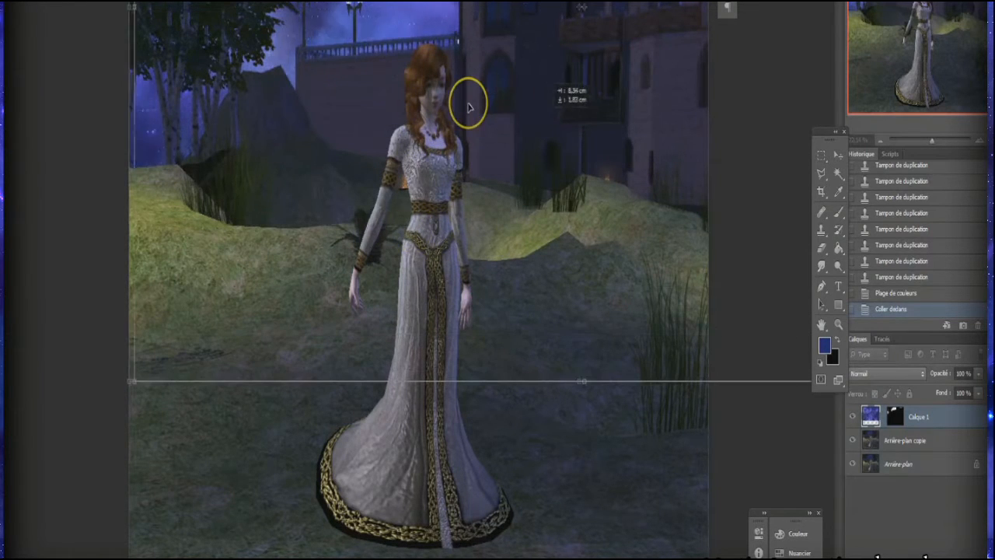
pyautogui.click(819, 156)
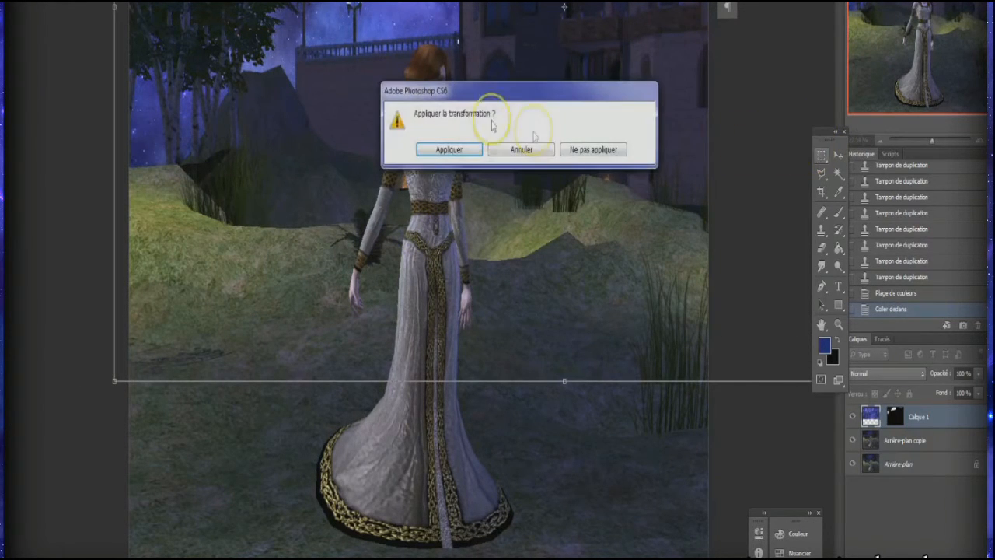
pyautogui.click(455, 151)
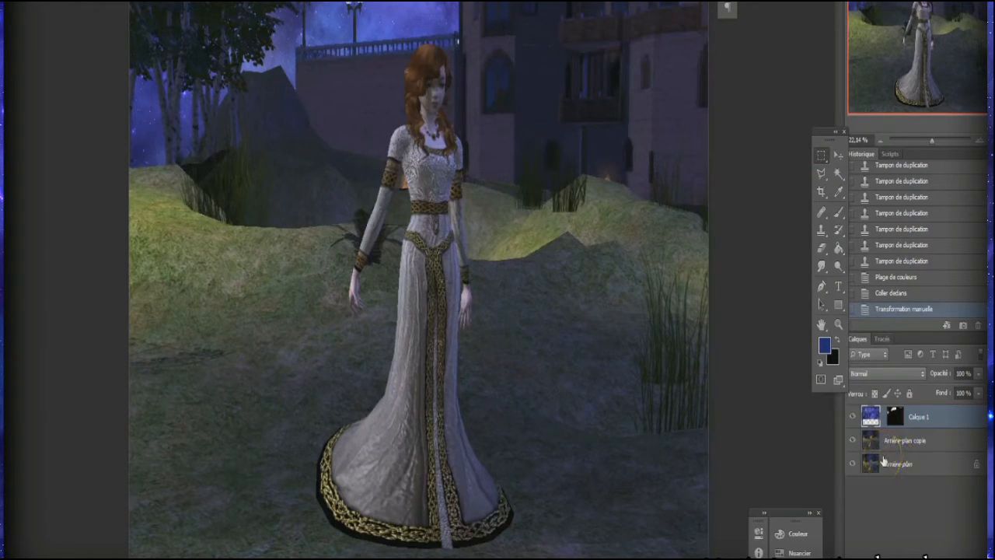
# Step: Duplicate the "Arrière-plan copie" layer and place the duplicate above the starry sky layer
pyautogui.click(907, 449)
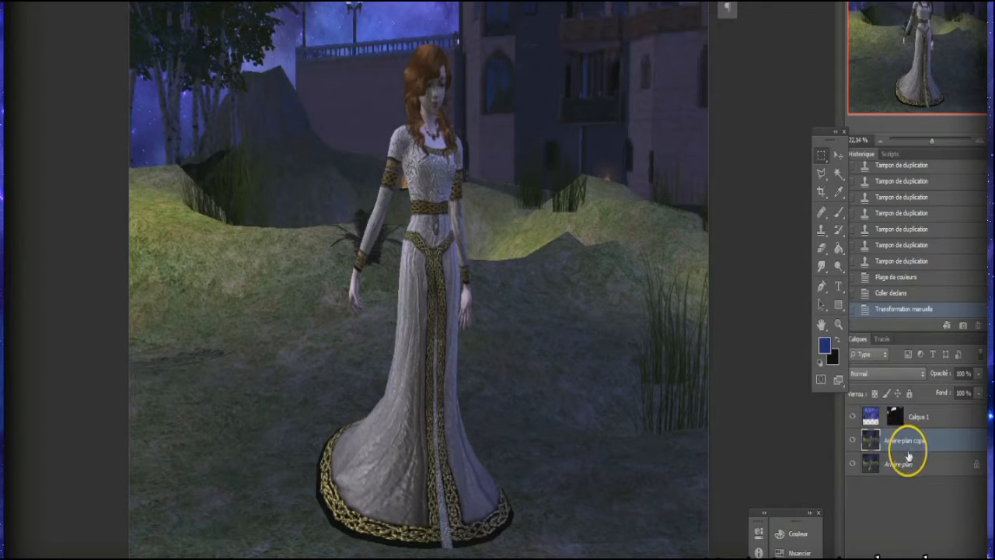
pyautogui.rightClick(909, 440)
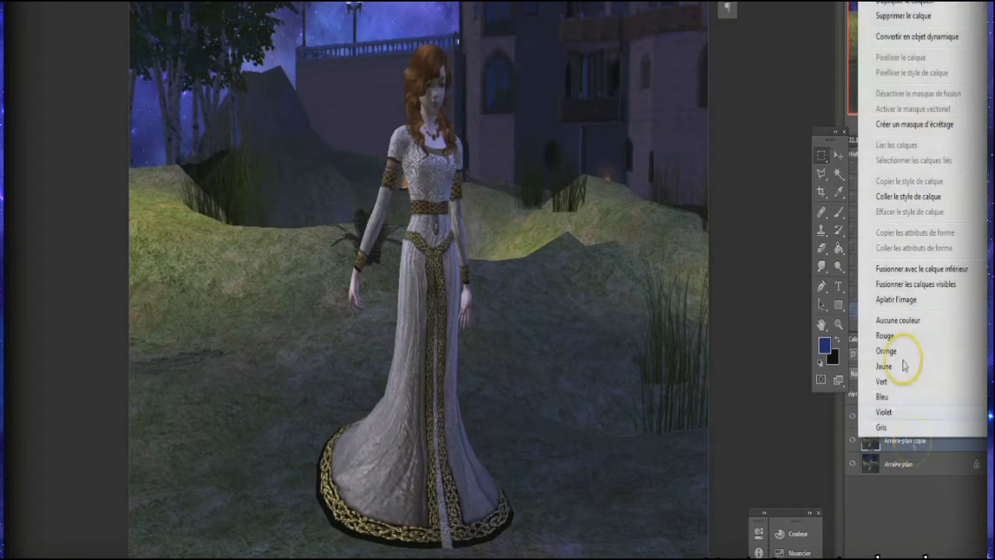
pyautogui.click(868, 16)
pyautogui.click(422, 93)
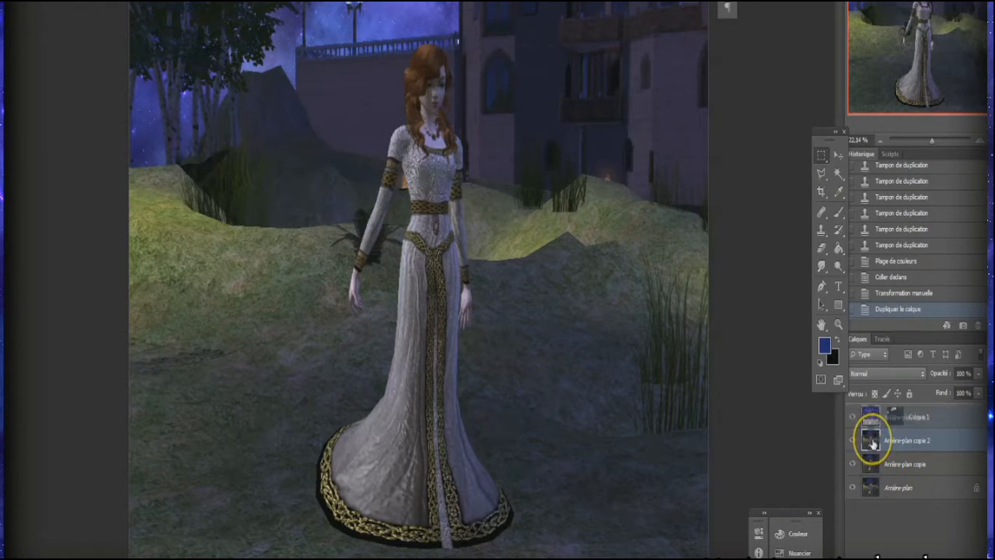
pyautogui.moveTo(873, 443); pyautogui.dragTo(872, 426)
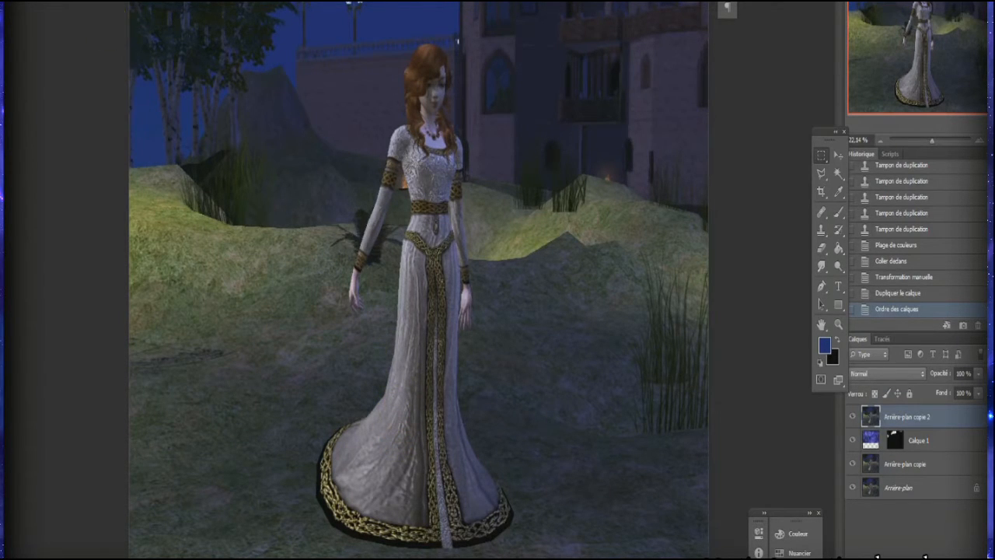
pyautogui.click(98, 3)
pyautogui.moveTo(156, 3)
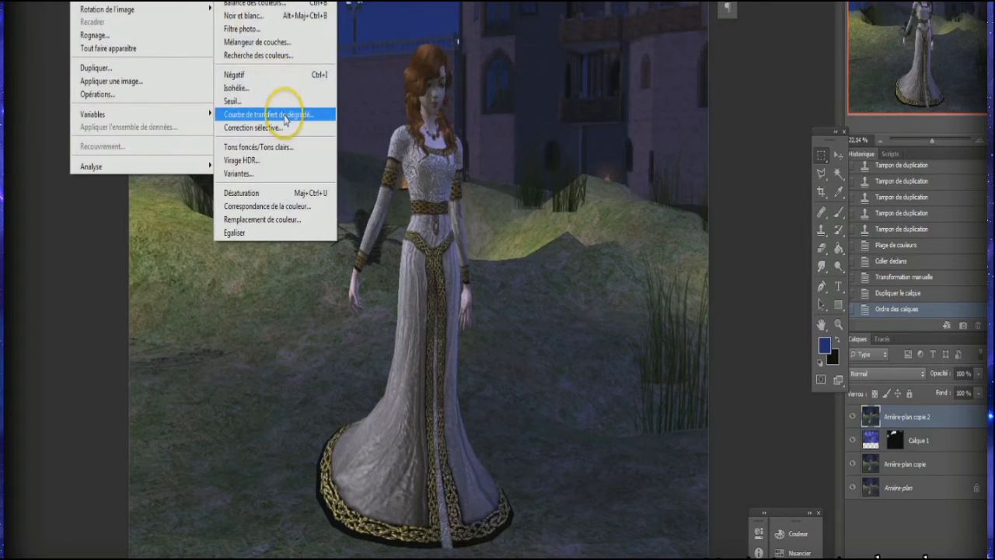
pyautogui.click(99, 2)
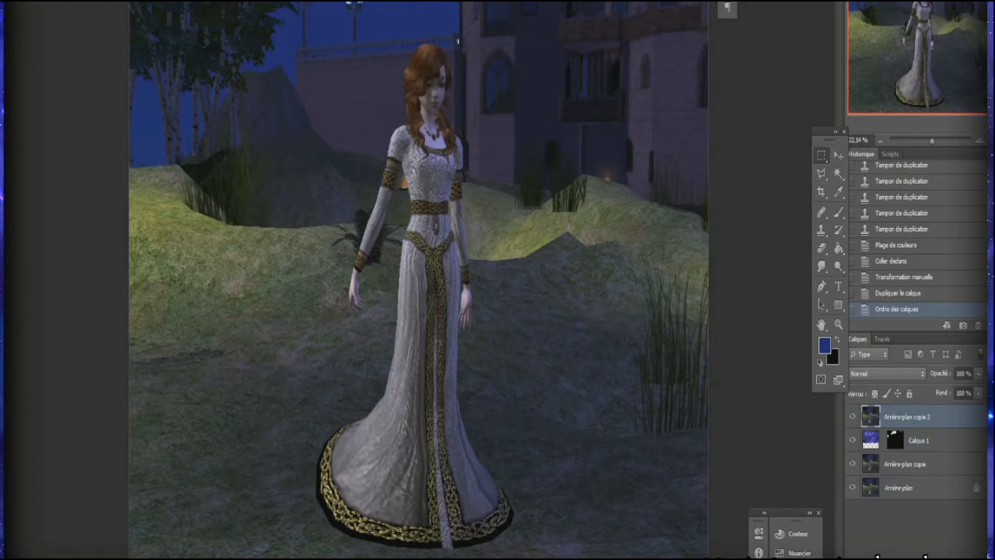
# Step: Apply the Variations adjustment at a fine intensity to tint the top layer bluer
pyautogui.click(85, 3)
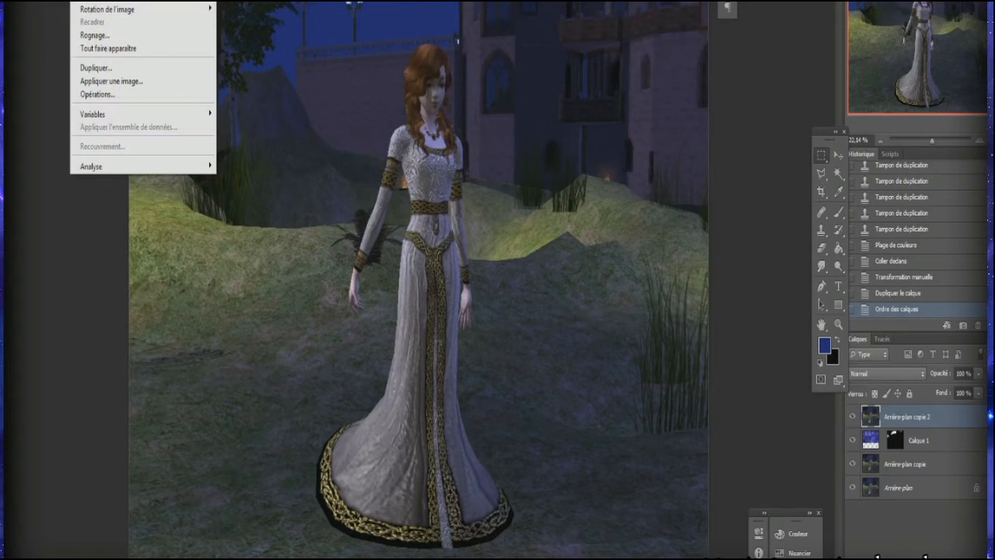
pyautogui.moveTo(116, 3)
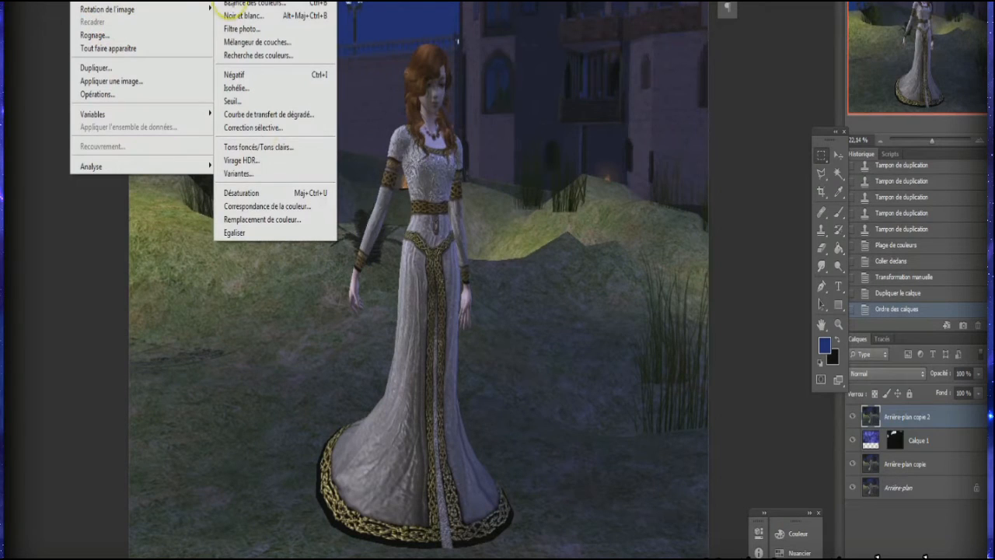
pyautogui.click(238, 173)
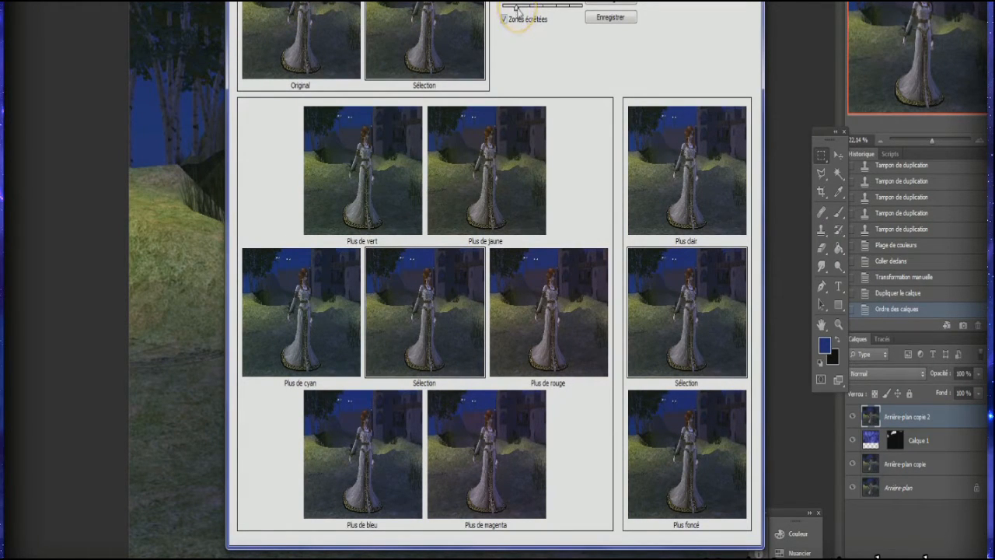
pyautogui.click(573, 10)
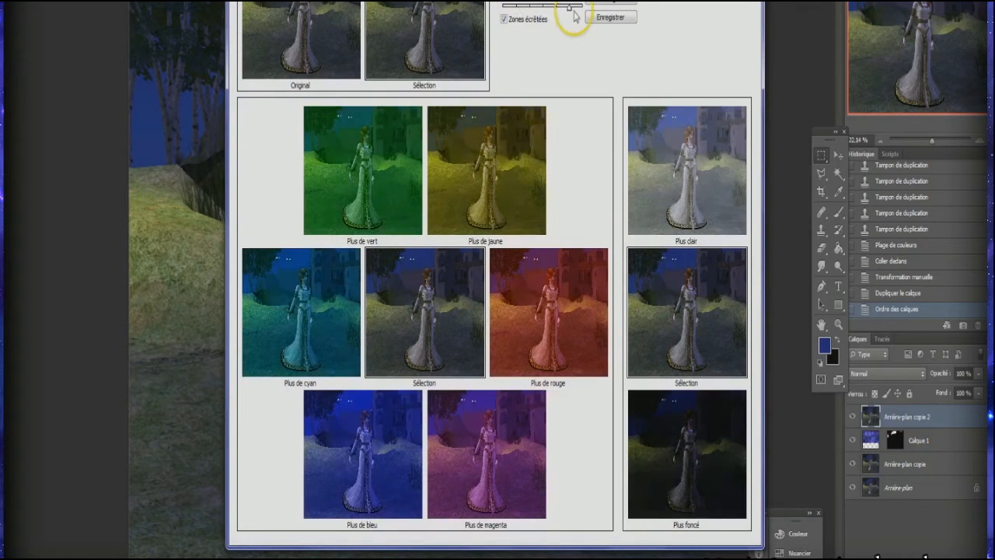
pyautogui.click(515, 10)
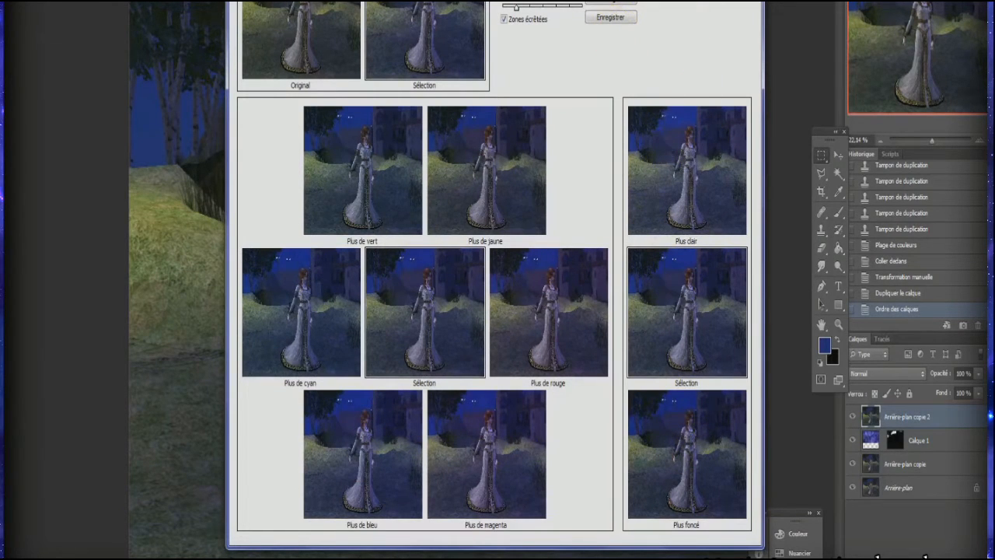
pyautogui.click(610, 2)
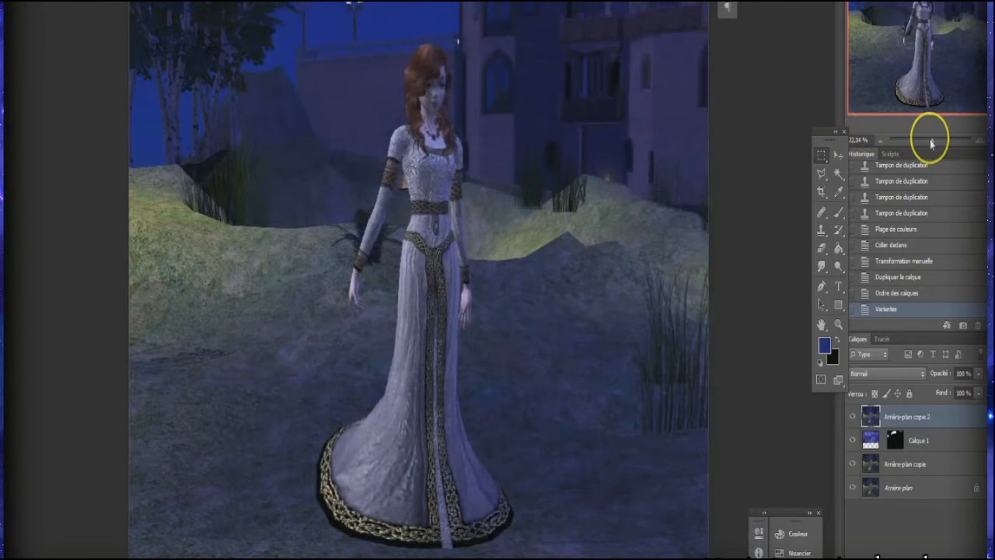
# Step: Duplicate the blue-tinted "Arrière-plan copie 2" layer
pyautogui.moveTo(933, 141); pyautogui.dragTo(929, 140)
pyautogui.click(853, 417)
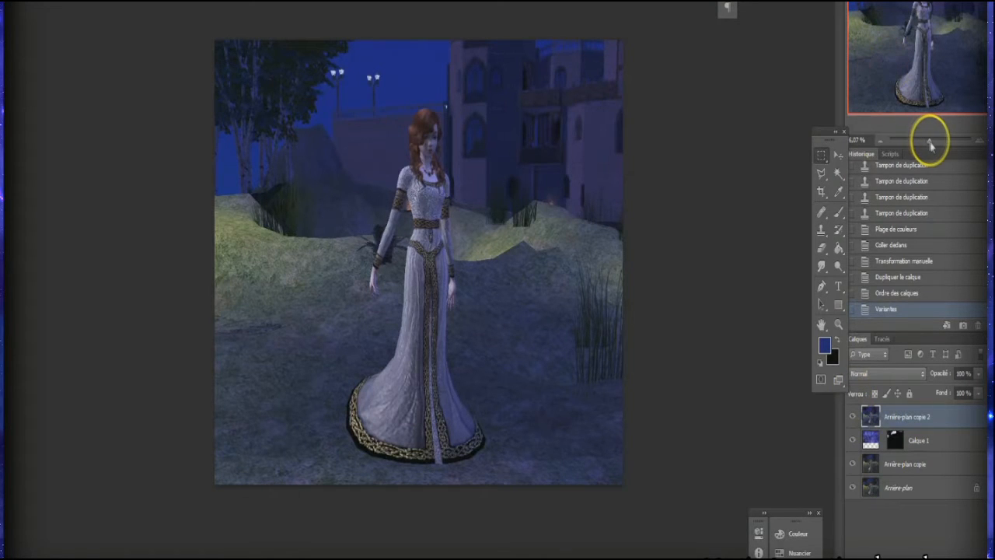
pyautogui.moveTo(931, 142); pyautogui.dragTo(937, 138)
pyautogui.rightClick(920, 417)
pyautogui.click(878, 7)
pyautogui.click(425, 92)
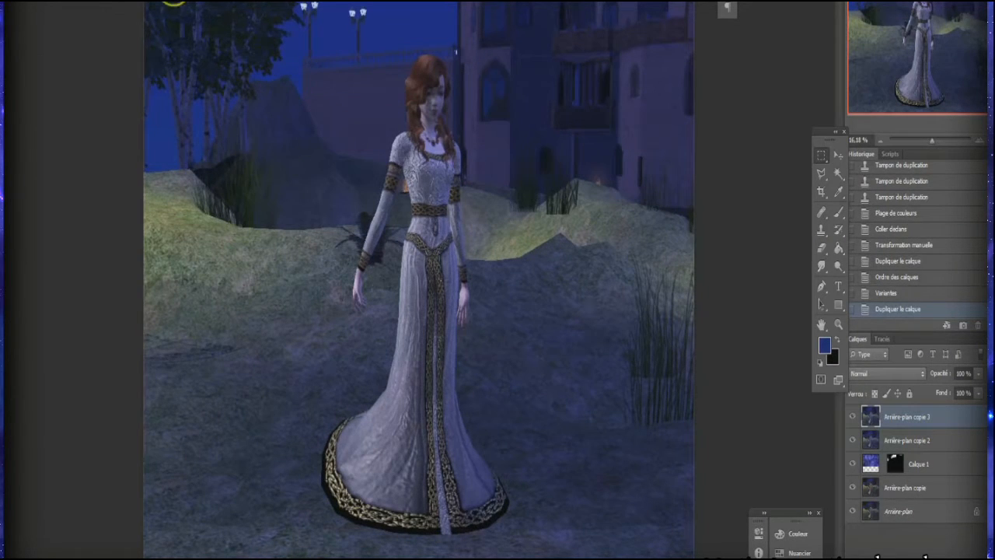
pyautogui.scroll(5, 916, 237)
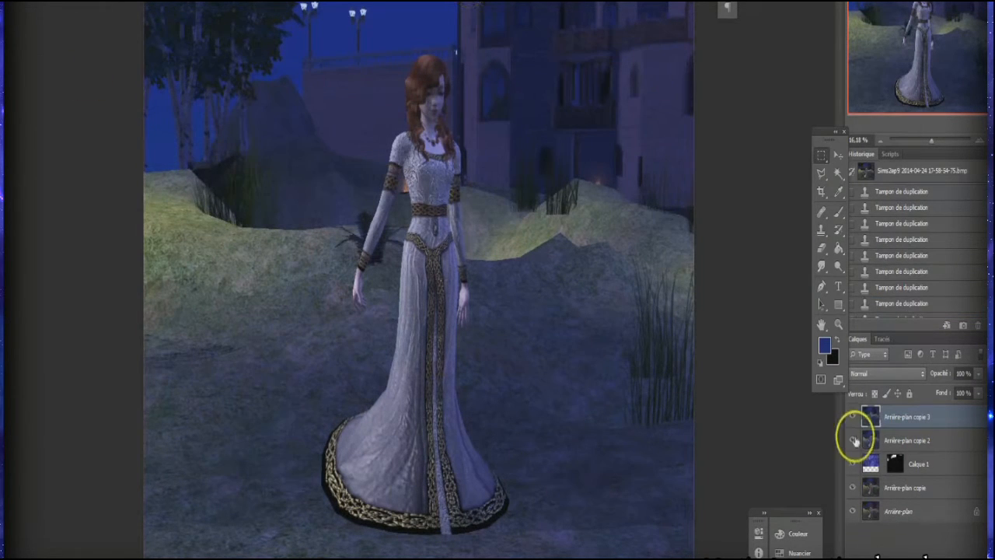
# Step: Start the Lighting Effects filter on the "Arrière-plan copie 3" layer and centre the spotlight on the woman's waist
pyautogui.click(196, 1)
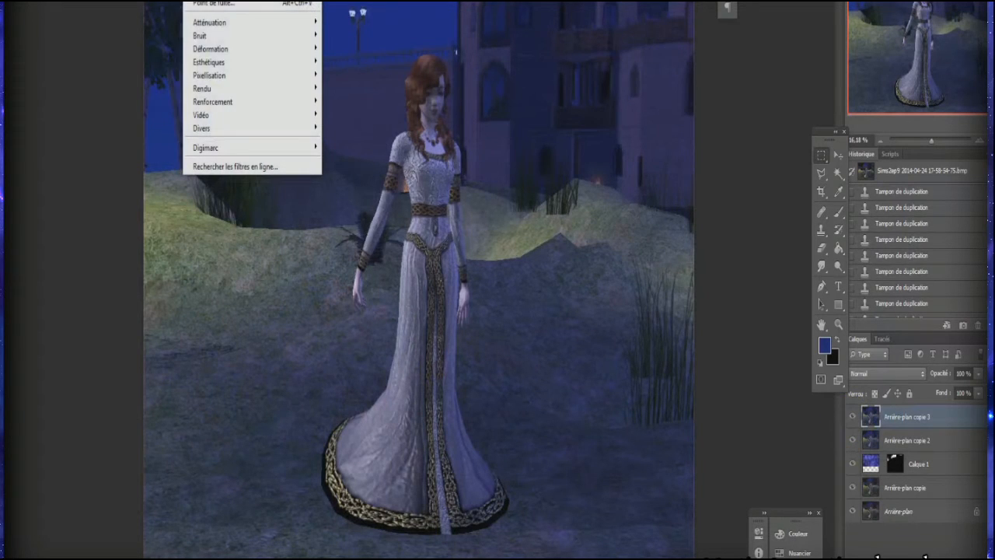
pyautogui.moveTo(262, 89)
pyautogui.click(374, 91)
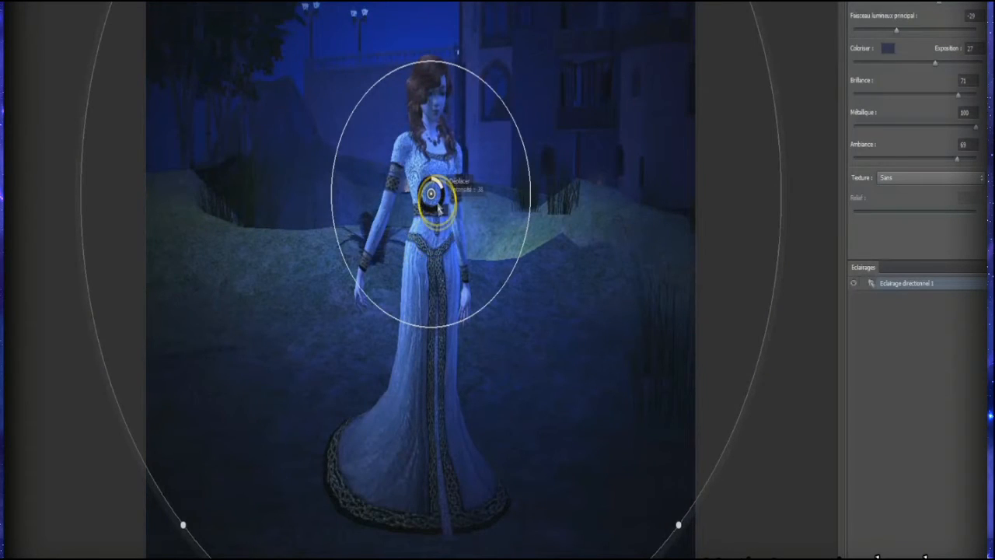
pyautogui.moveTo(454, 229)
pyautogui.mouseDown()
pyautogui.moveTo(461, 283)
pyautogui.moveTo(454, 233)
pyautogui.moveTo(459, 283)
pyautogui.moveTo(459, 248)
pyautogui.mouseUp()
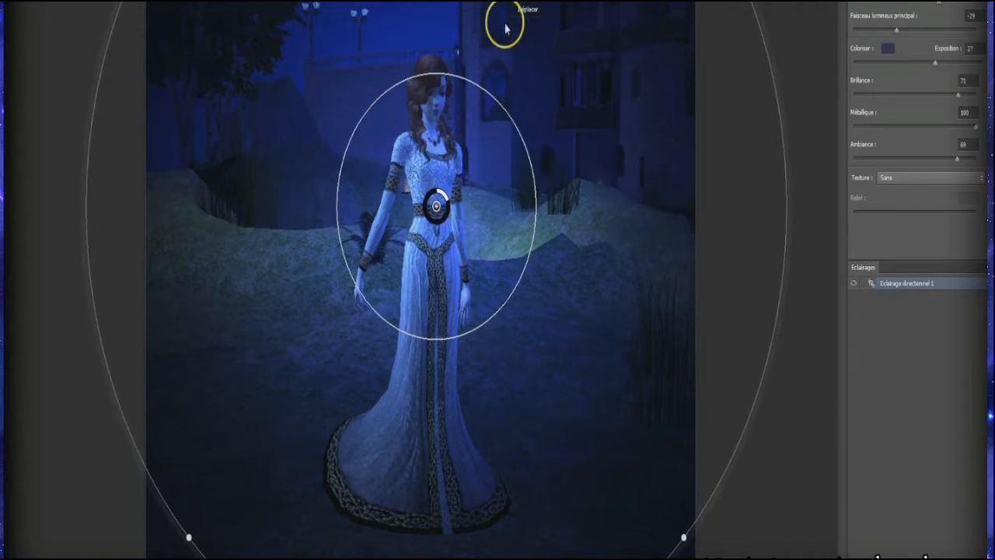
pyautogui.moveTo(465, 180)
pyautogui.mouseDown()
pyautogui.moveTo(484, 178)
pyautogui.moveTo(473, 198)
pyautogui.mouseUp()
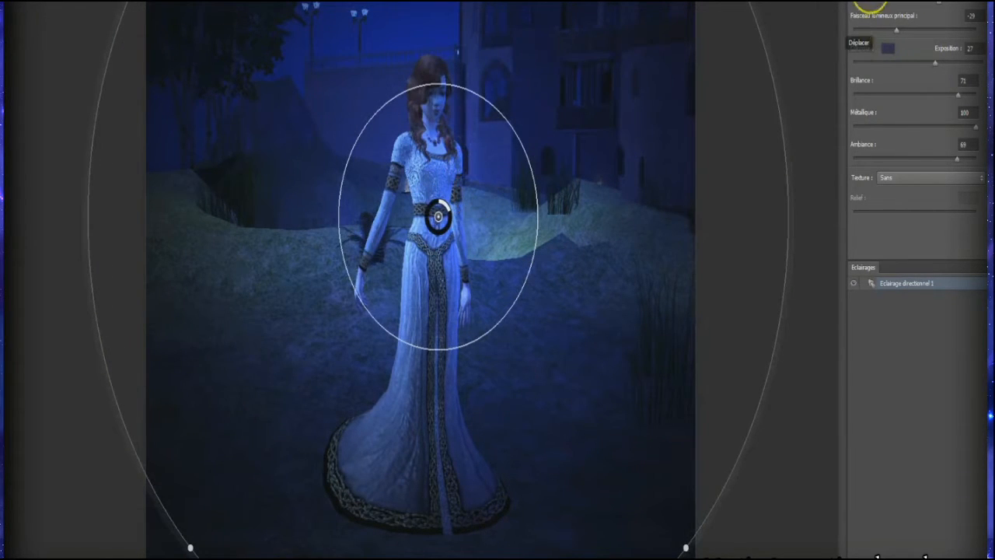
# Step: Try a pink light colour (dd66c8) for the spotlight
pyautogui.click(885, 5)
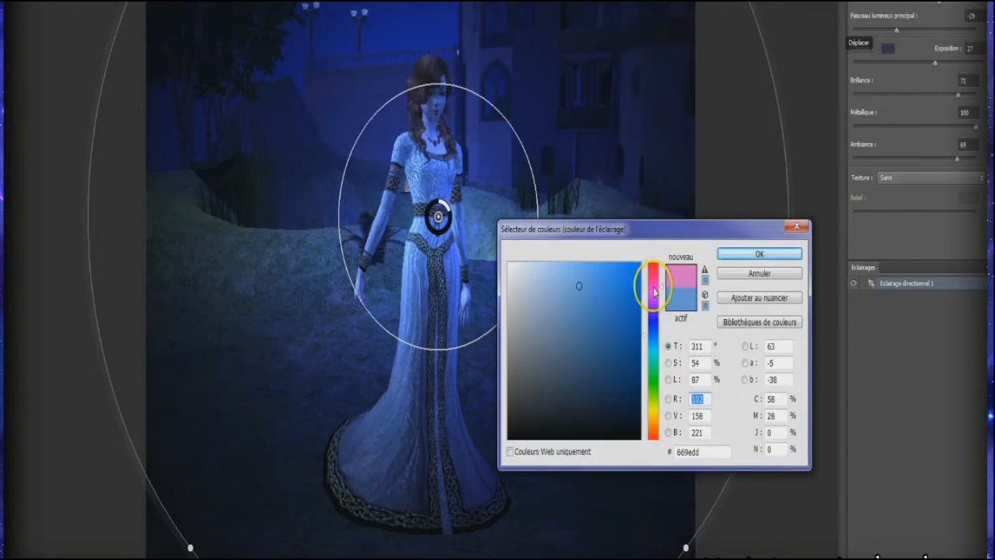
pyautogui.moveTo(653, 291); pyautogui.dragTo(607, 300)
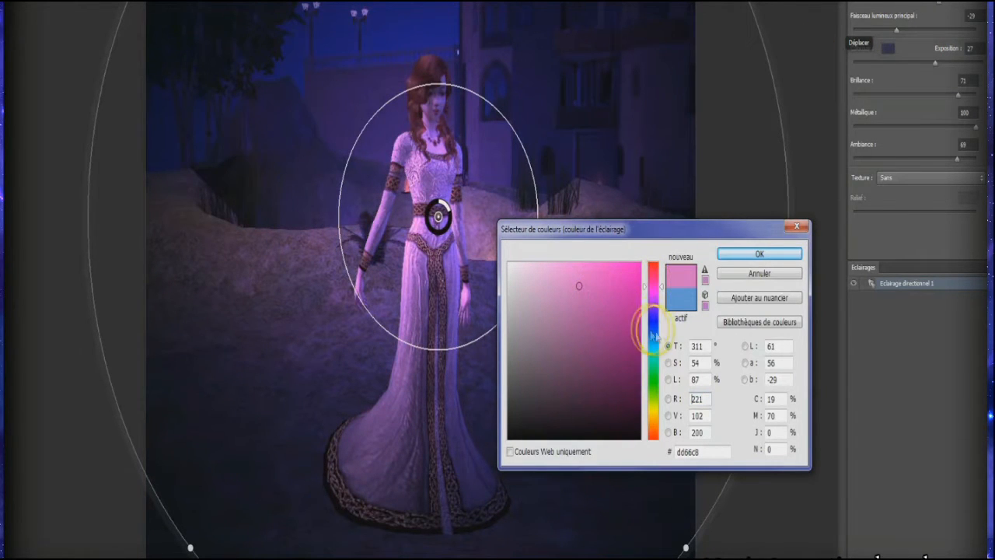
pyautogui.moveTo(653, 276); pyautogui.dragTo(658, 262)
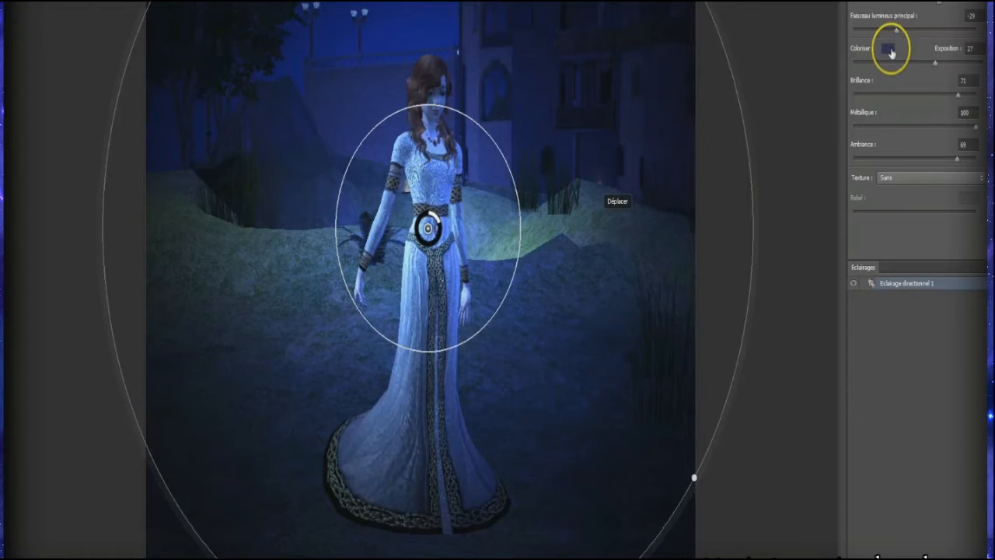
# Step: Choose a muted dark blue ambient colour, move the spotlight up to the woman's chest and apply the lighting effect
pyautogui.click(888, 49)
pyautogui.click(614, 369)
pyautogui.click(564, 382)
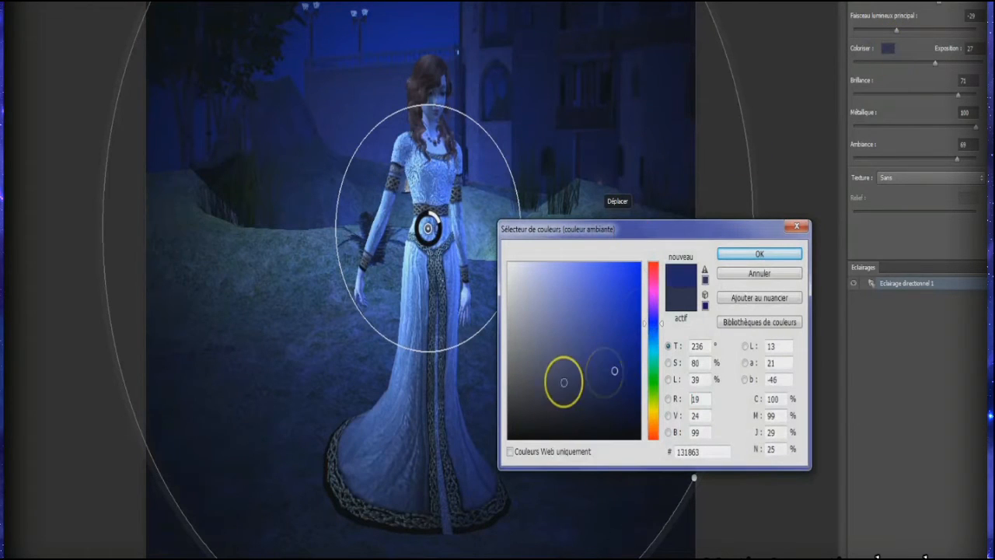
pyautogui.click(744, 256)
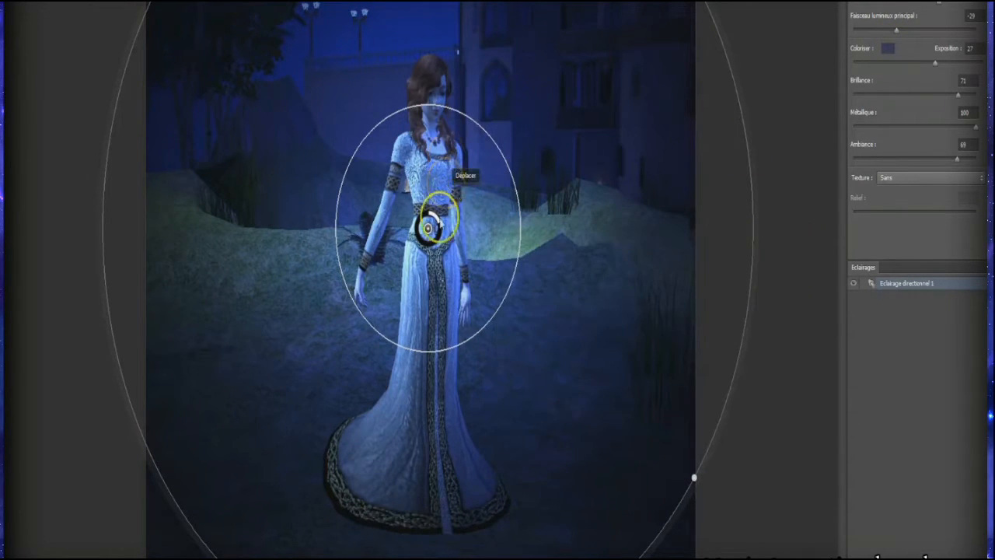
pyautogui.moveTo(439, 217); pyautogui.dragTo(437, 168)
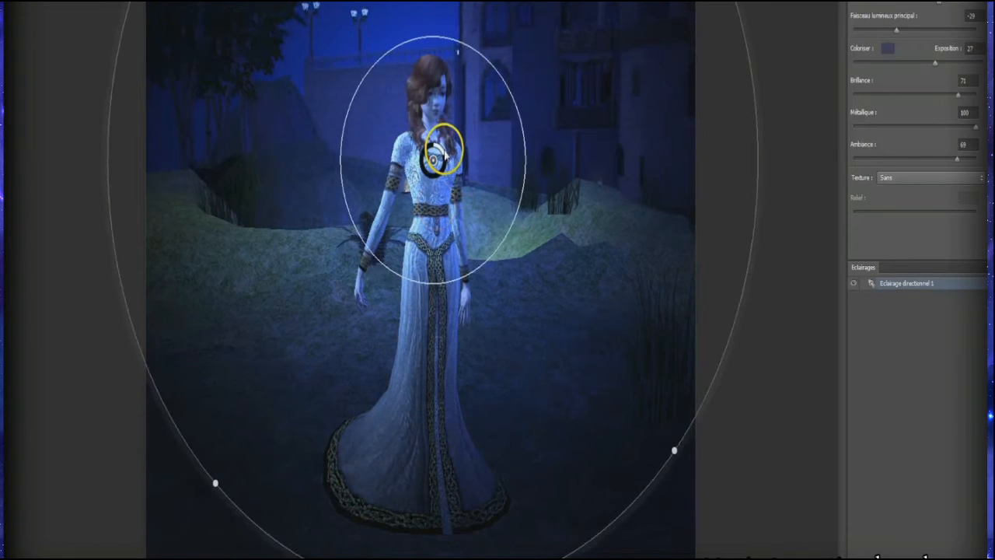
pyautogui.press('Return')
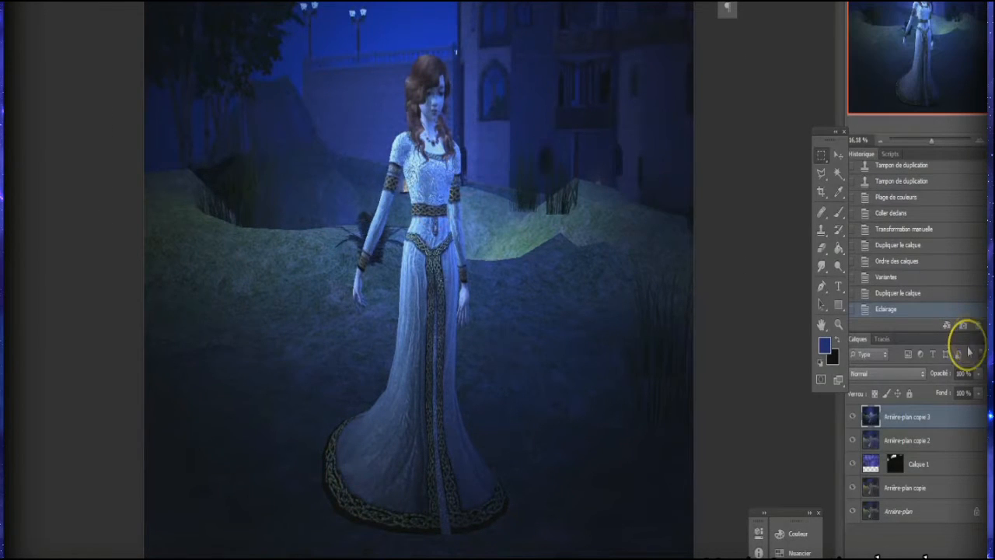
# Step: Place the starry sky layer "Calque 1" at the top of the layer stack and reposition the sky behind the trees
pyautogui.click(886, 466)
pyautogui.moveTo(886, 466); pyautogui.dragTo(944, 417)
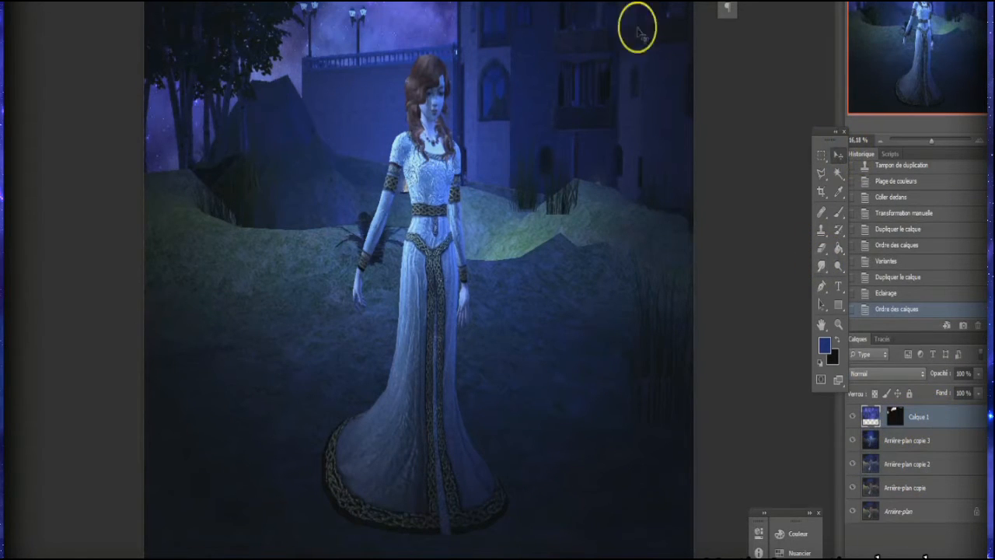
pyautogui.moveTo(491, 6); pyautogui.dragTo(491, 0)
# Step: Hide and show the layers above the background to compare the image with and without them
pyautogui.click(877, 443)
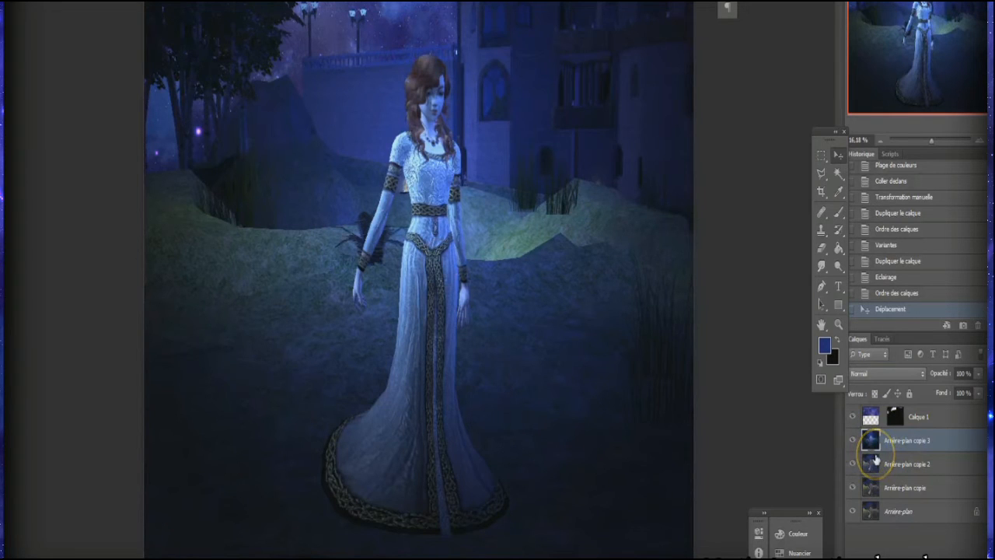
pyautogui.moveTo(853, 418); pyautogui.dragTo(855, 490)
pyautogui.click(853, 465)
pyautogui.click(852, 440)
pyautogui.click(853, 418)
pyautogui.click(931, 417)
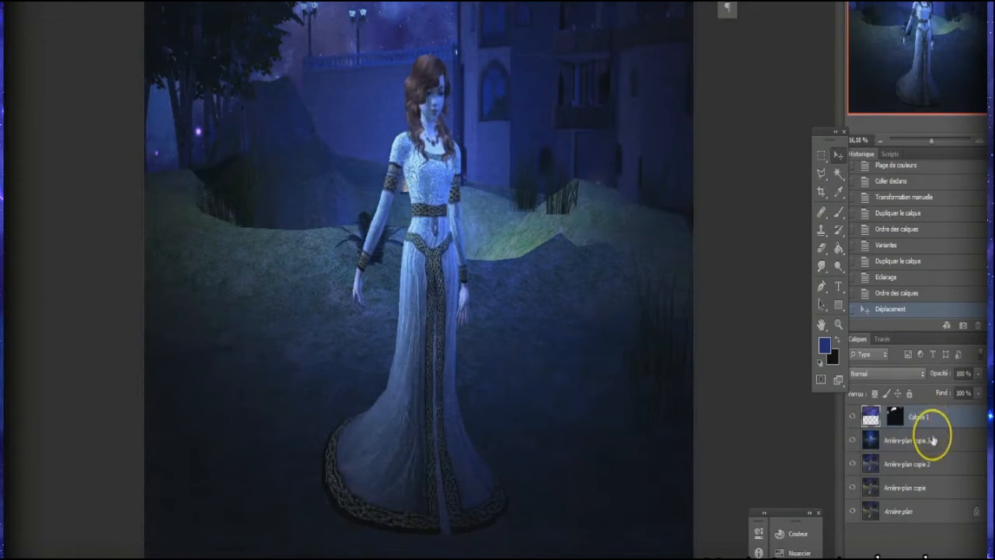
# Step: Duplicate the "Arrière-plan copie 3" layer and place the duplicate above the starry sky layer
pyautogui.rightClick(933, 440)
pyautogui.click(863, 10)
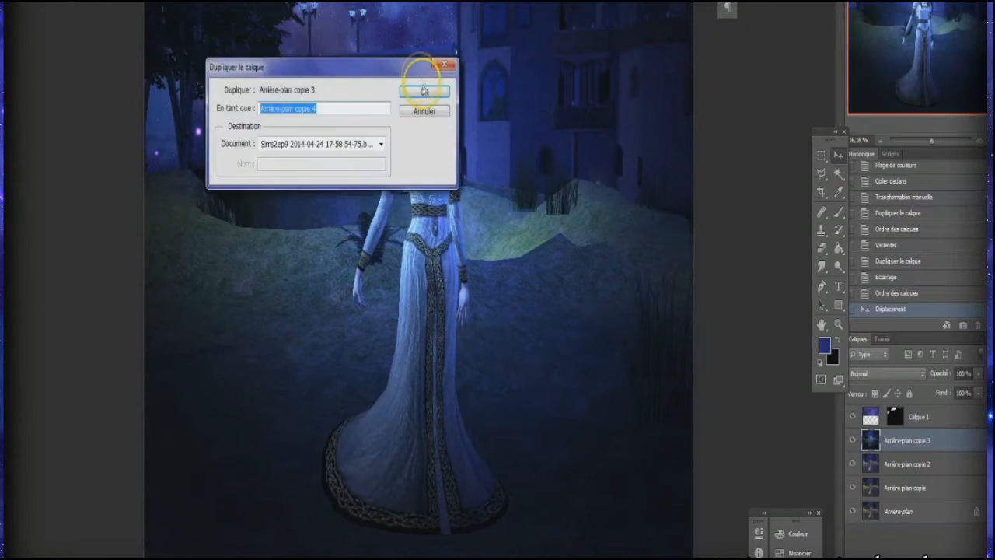
pyautogui.click(425, 90)
pyautogui.moveTo(871, 435); pyautogui.dragTo(870, 410)
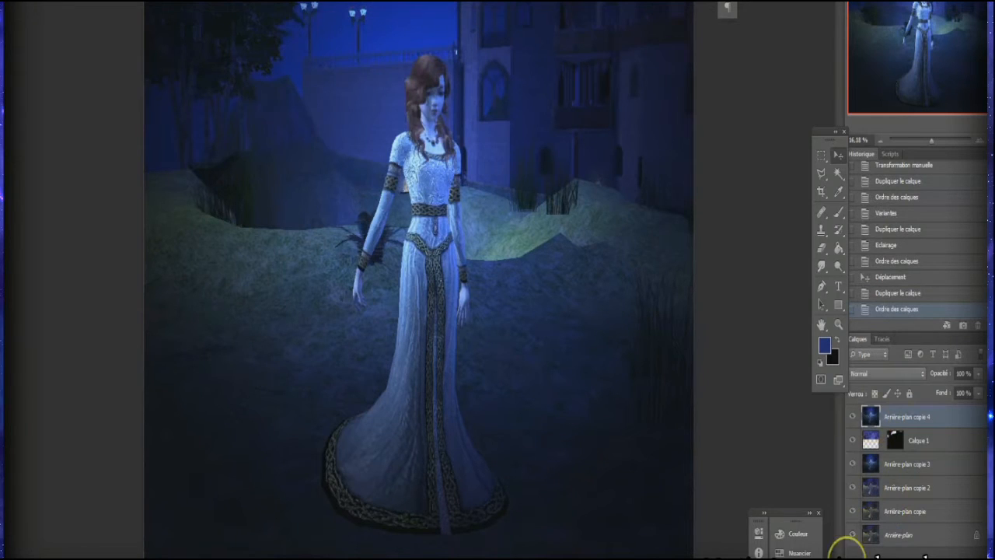
# Step: Apply a Gradient Map to the "Arrière-plan copie 4" layer using the dark navy to light blue preset, with its middle stop at 23%
pyautogui.click(82, 1)
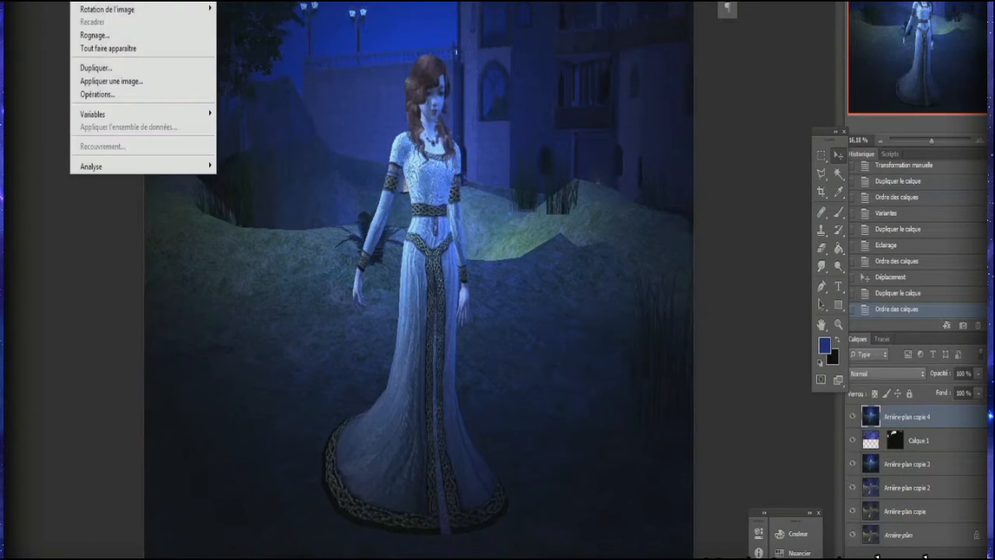
pyautogui.moveTo(105, 2)
pyautogui.click(287, 42)
pyautogui.click(290, 115)
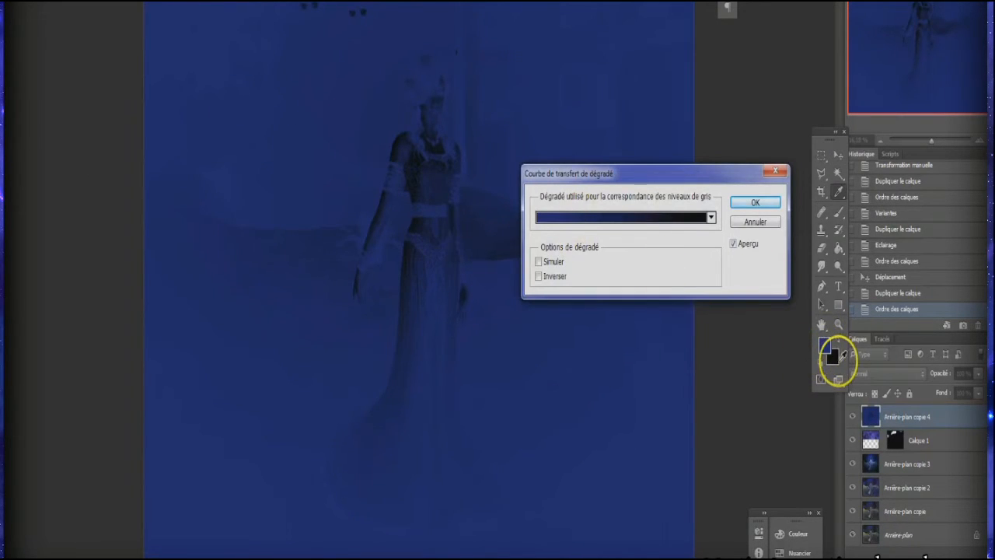
pyautogui.click(581, 218)
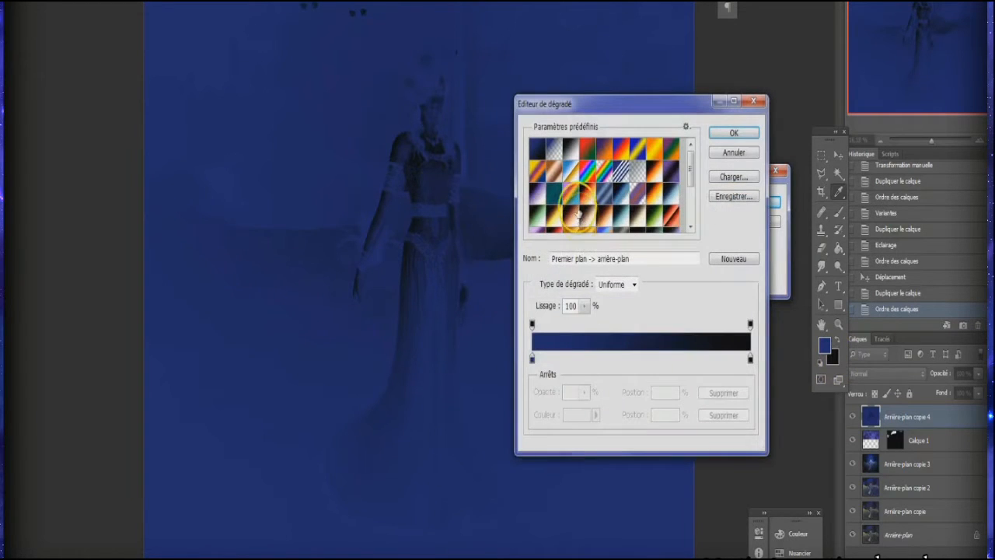
pyautogui.scroll(-5, 561, 193)
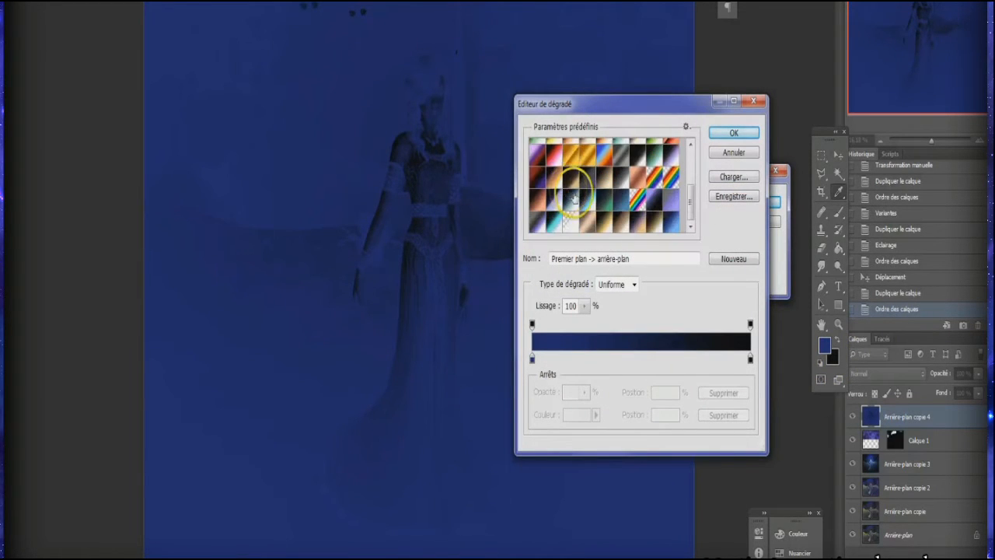
pyautogui.scroll(-4, 599, 206)
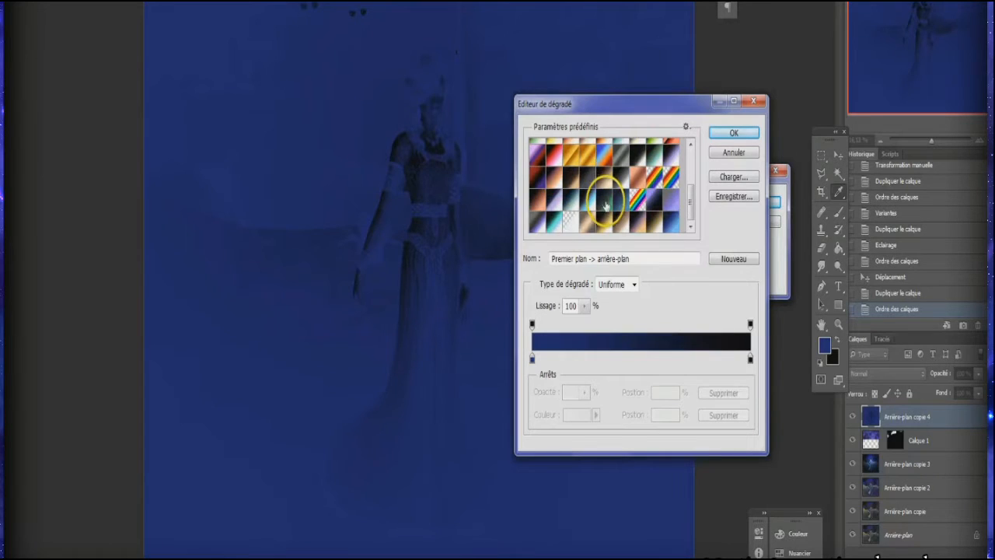
pyautogui.click(663, 225)
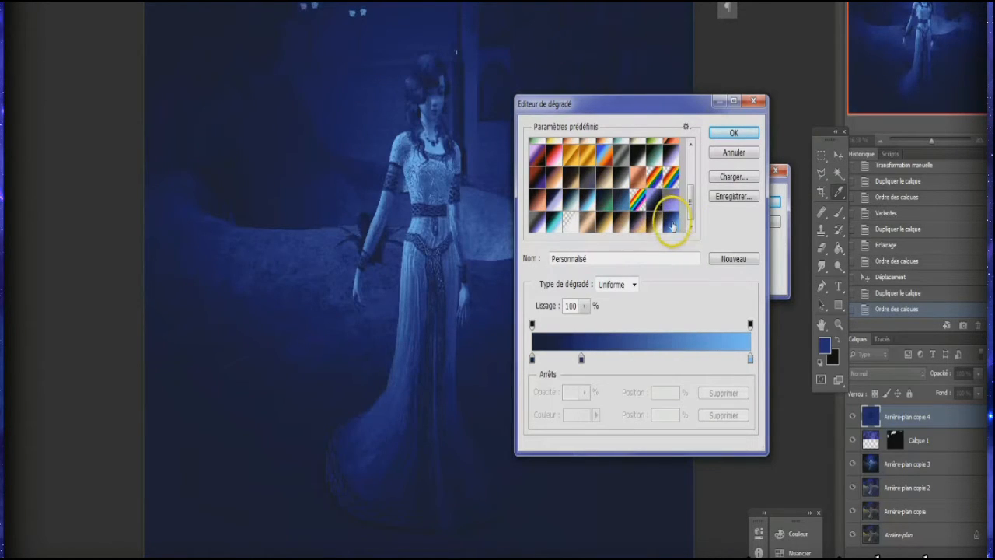
pyautogui.moveTo(581, 360)
pyautogui.mouseDown()
pyautogui.moveTo(619, 359)
pyautogui.moveTo(582, 362)
pyautogui.mouseUp()
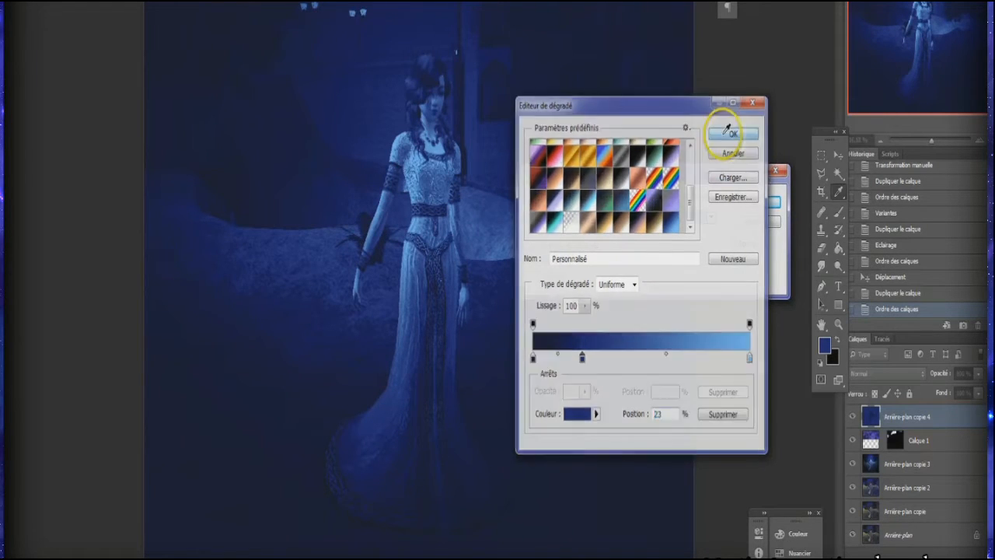
pyautogui.click(724, 137)
pyautogui.click(750, 202)
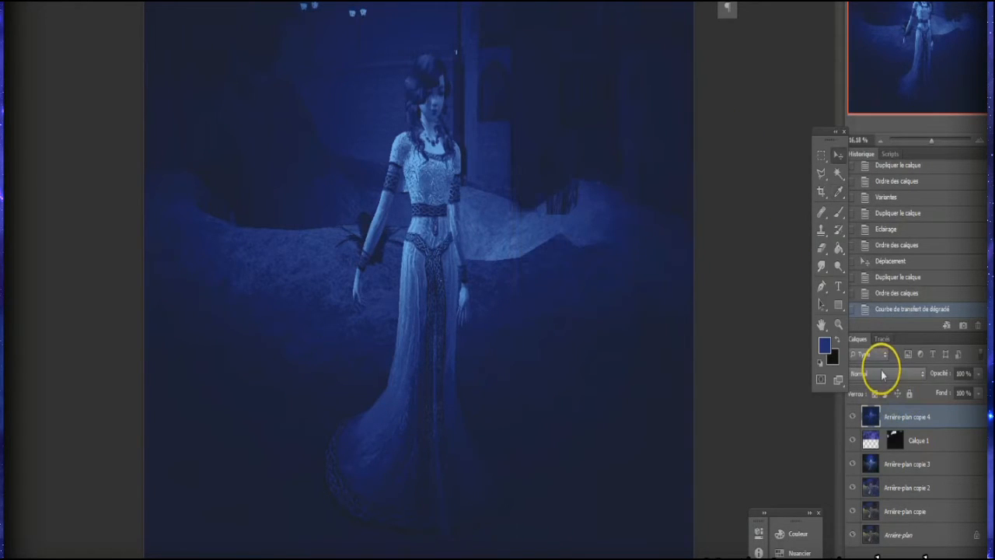
# Step: Try the Incrustation, Lumière tamisée and Lumière crue blend modes on the gradient-mapped layer
pyautogui.click(883, 375)
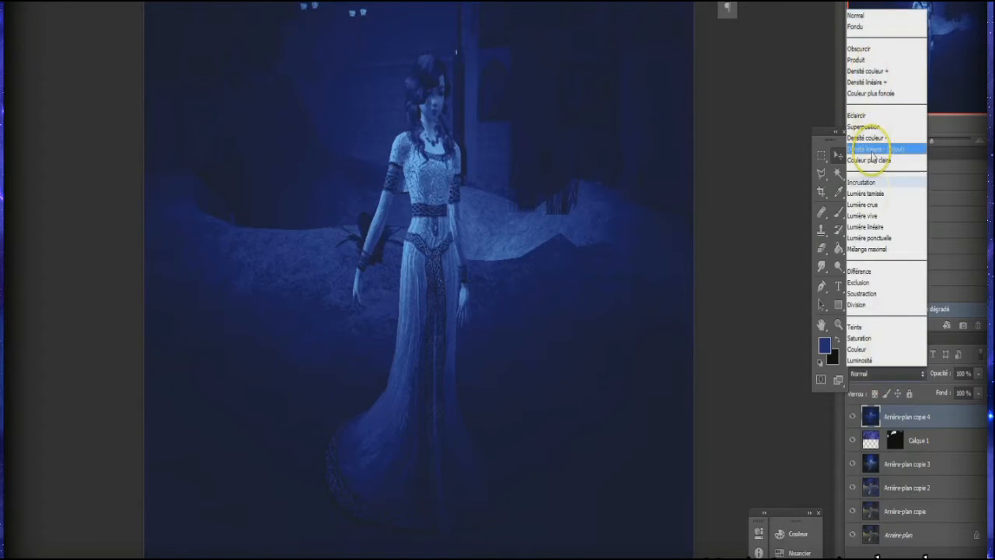
pyautogui.click(869, 180)
pyautogui.press('Down')
pyautogui.press('Down')
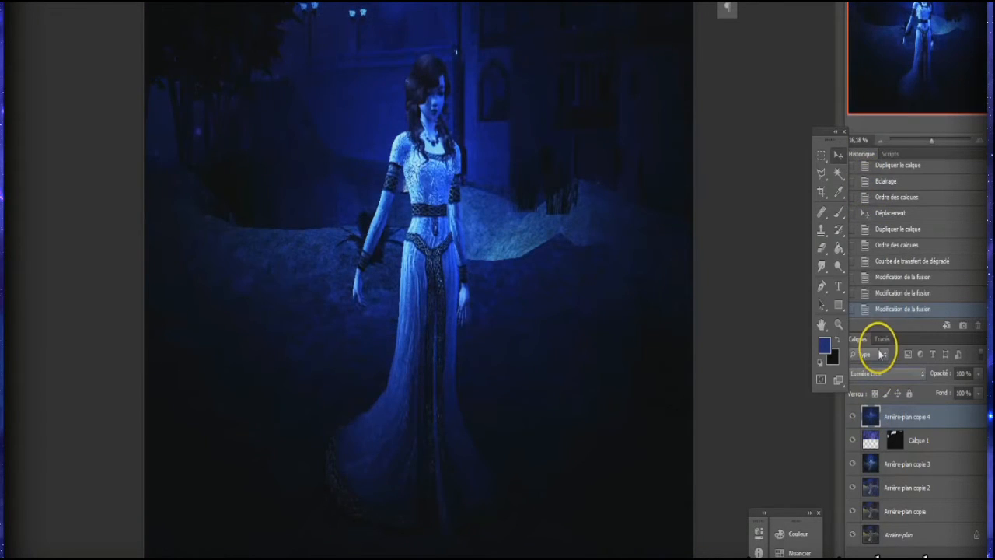
# Step: Go through the blend modes from Normal onwards and set the gradient-mapped layer to Eclaircir
pyautogui.click(891, 378)
pyautogui.click(863, 27)
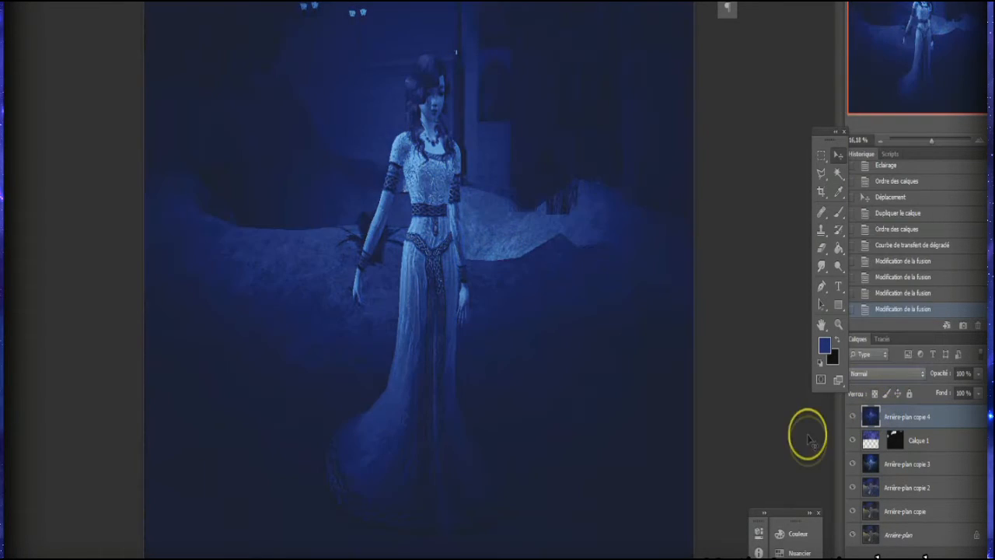
pyautogui.press('Down')
pyautogui.press('Down')
pyautogui.press('Down')
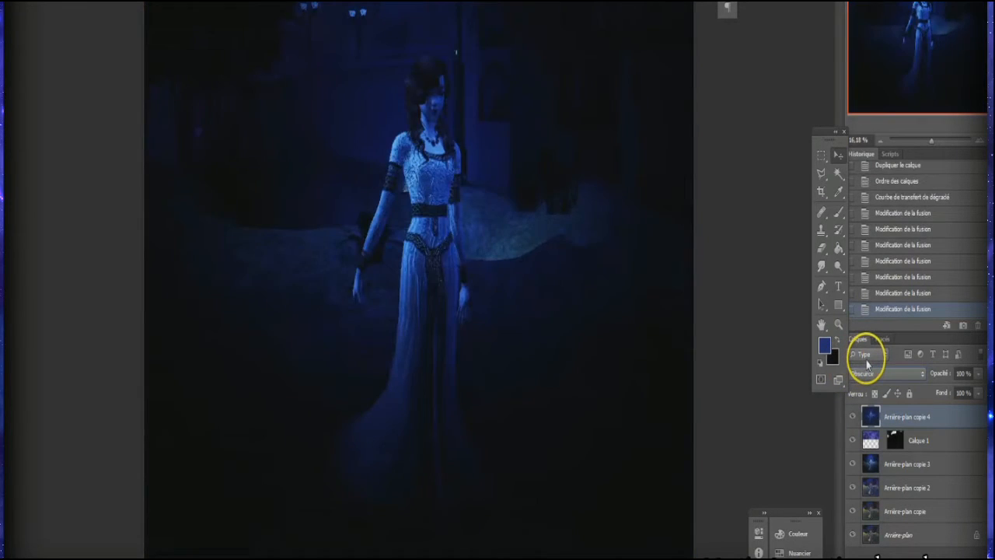
pyautogui.press('Down')
pyautogui.press('Down')
pyautogui.press('Down')
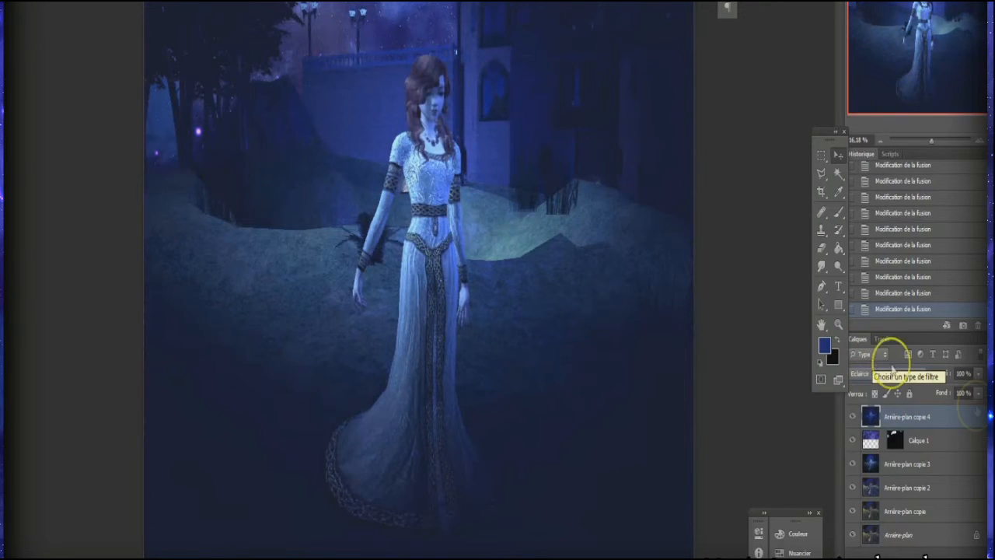
# Step: Reduce the "Arrière-plan copie 4" layer's opacity to about 50% and compare the image with the layer hidden and shown
pyautogui.click(977, 377)
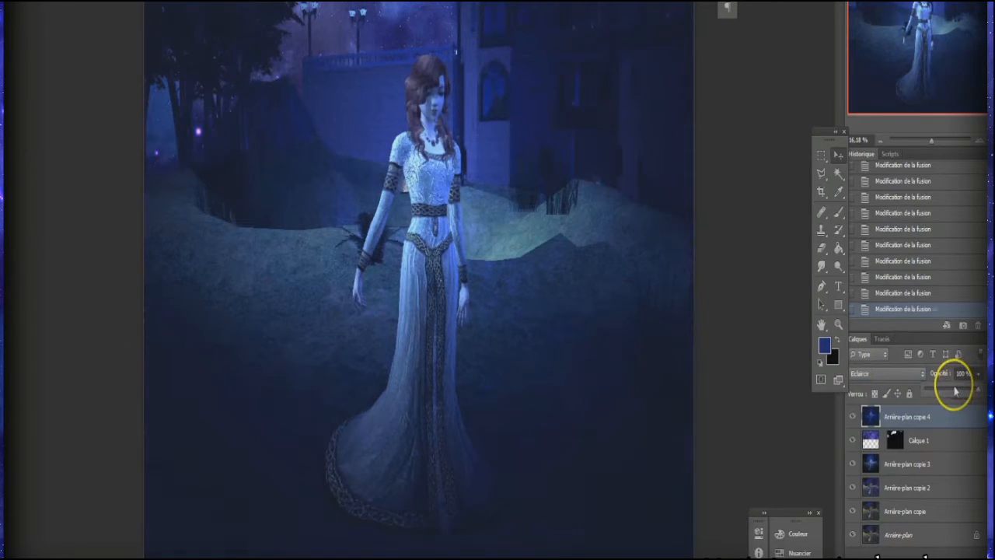
pyautogui.click(852, 417)
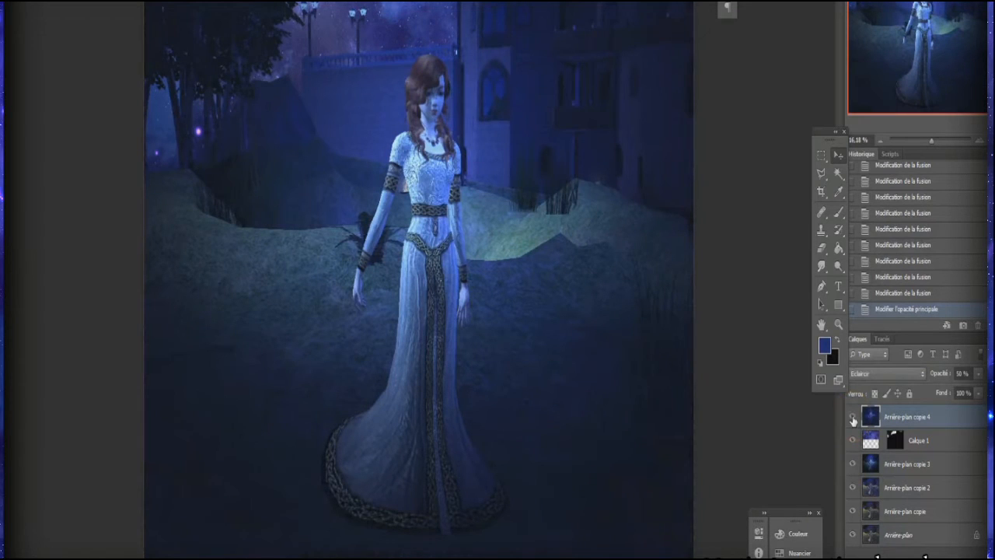
pyautogui.click(852, 417)
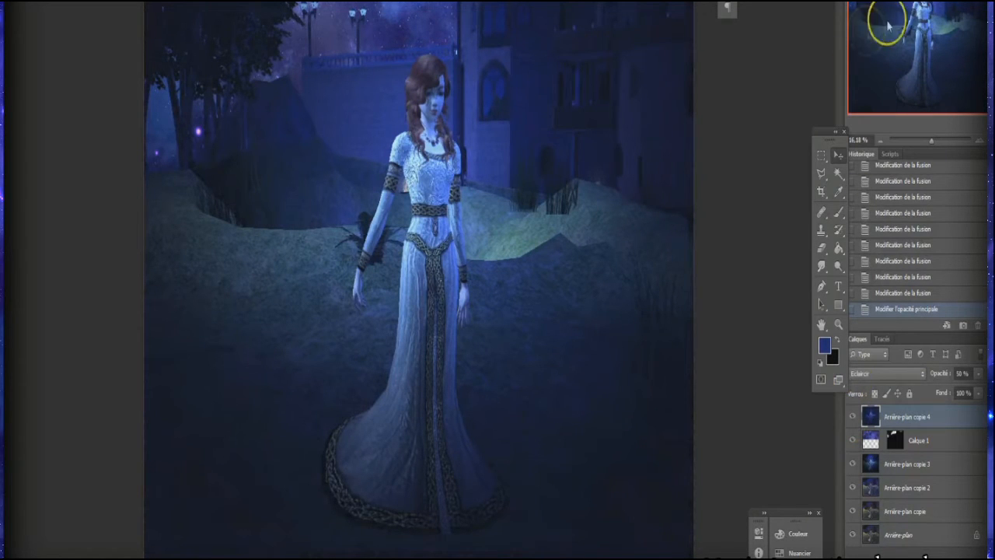
# Step: Duplicate the "Arrière-plan copie 3" layer again and place the duplicate at the top of the layer stack
pyautogui.rightClick(929, 462)
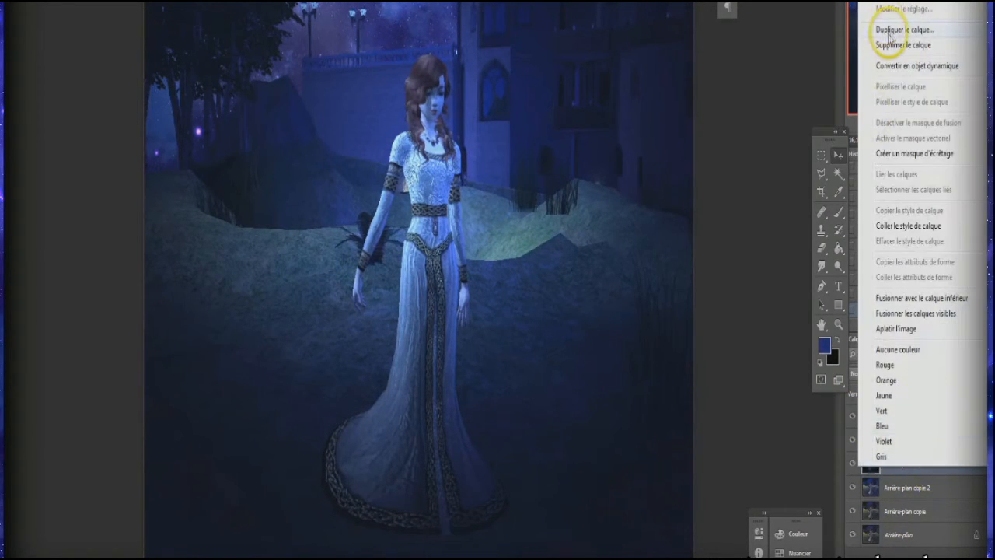
pyautogui.click(894, 29)
pyautogui.click(432, 92)
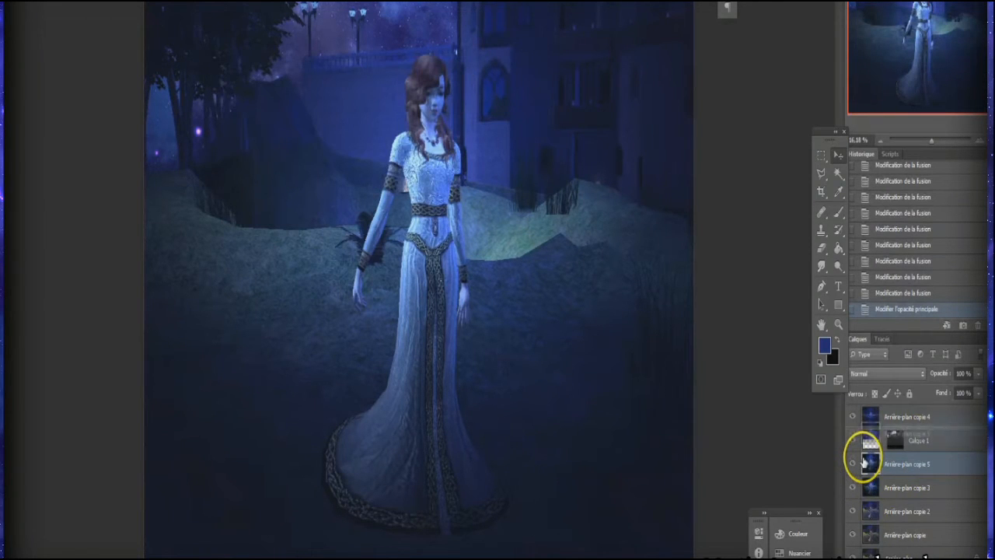
pyautogui.moveTo(865, 462); pyautogui.dragTo(871, 412)
# Step: Start a gradient map on the "Arrière-plan copie 5" layer and try copper, purple-to-peach and sepia gradient presets
pyautogui.click(82, 0)
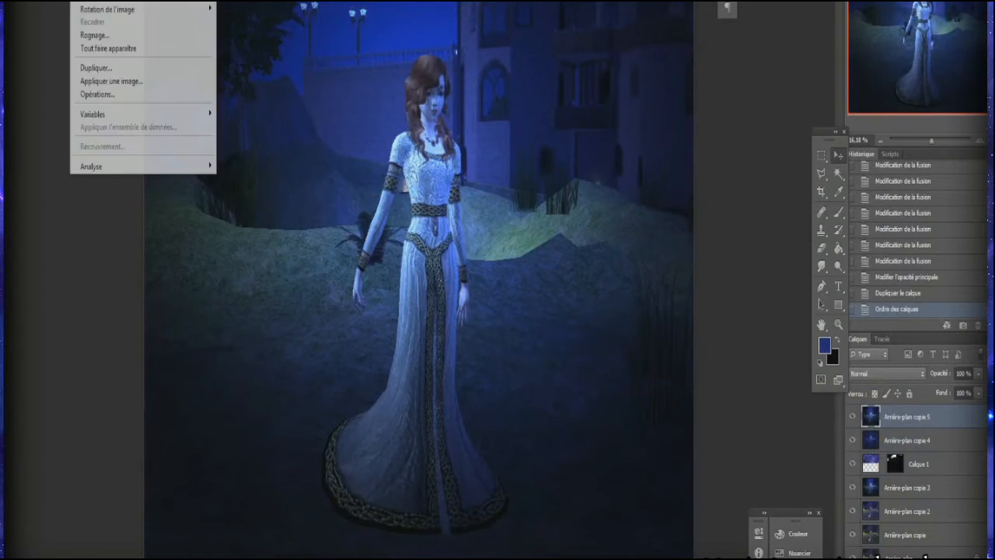
pyautogui.moveTo(117, 1)
pyautogui.click(332, 116)
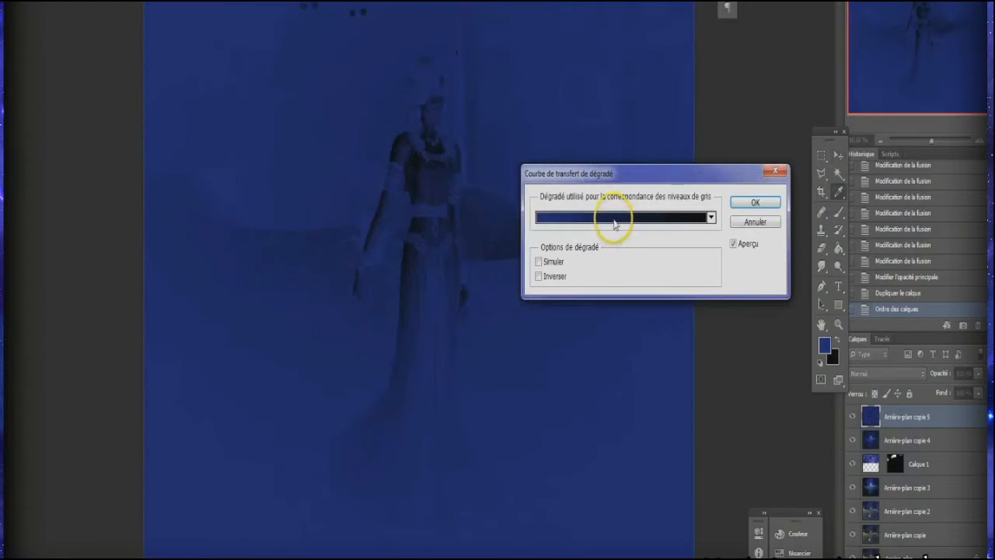
pyautogui.click(615, 218)
pyautogui.scroll(-1, 622, 180)
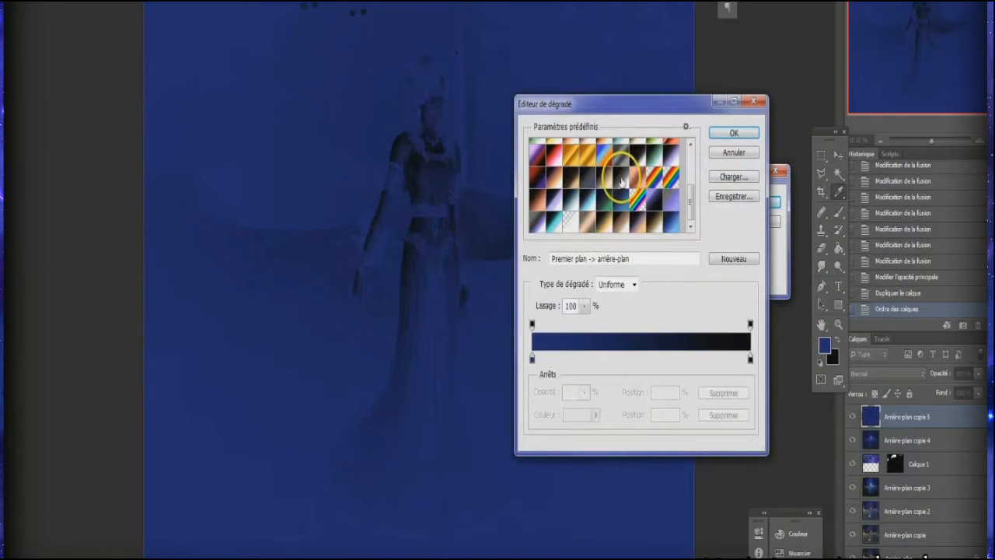
pyautogui.click(551, 201)
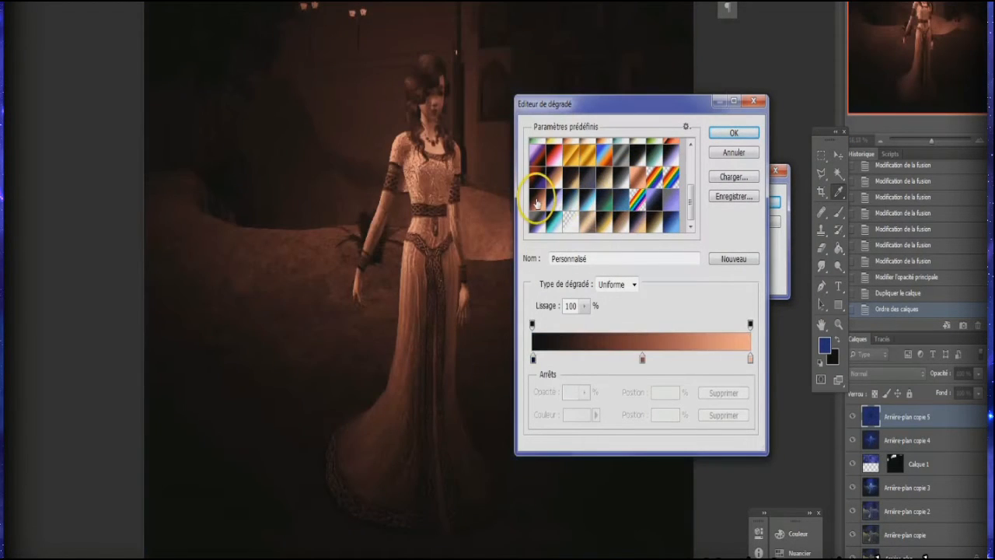
pyautogui.click(633, 218)
pyautogui.scroll(2, 625, 186)
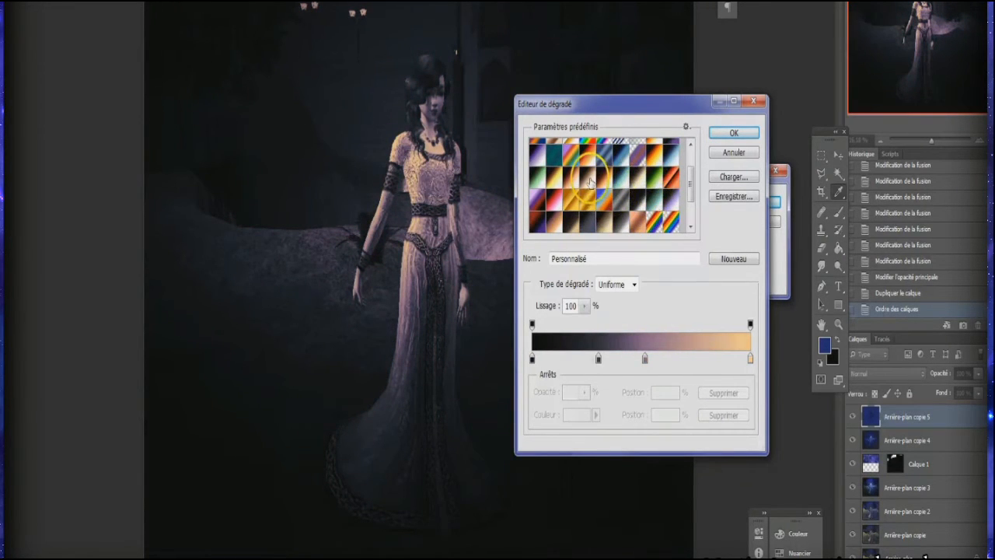
pyautogui.click(591, 181)
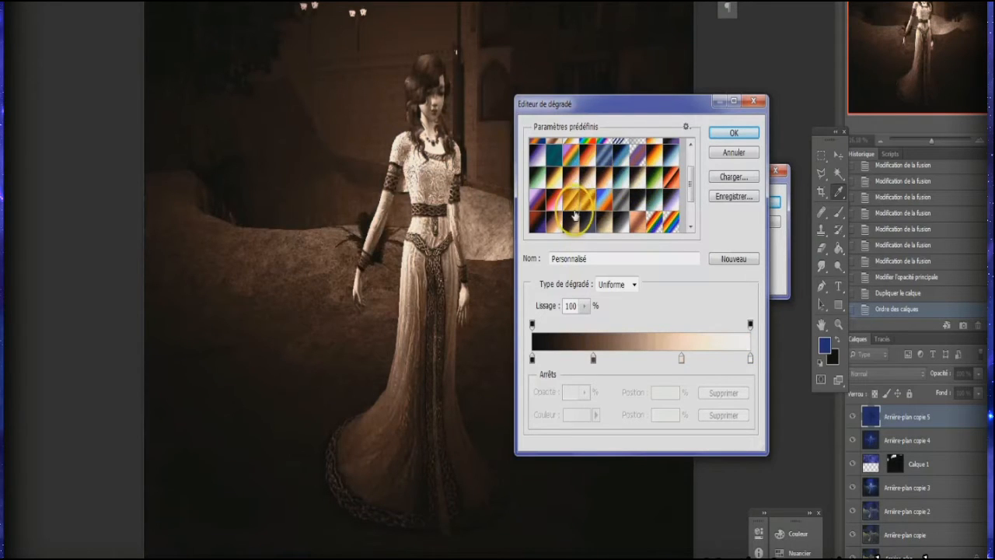
# Step: Try the dark orange, blue-to-green and gold-brown gradient presets on the layer's gradient map
pyautogui.scroll(3, 577, 213)
pyautogui.scroll(-2, 622, 183)
pyautogui.scroll(-1, 609, 180)
pyautogui.click(606, 160)
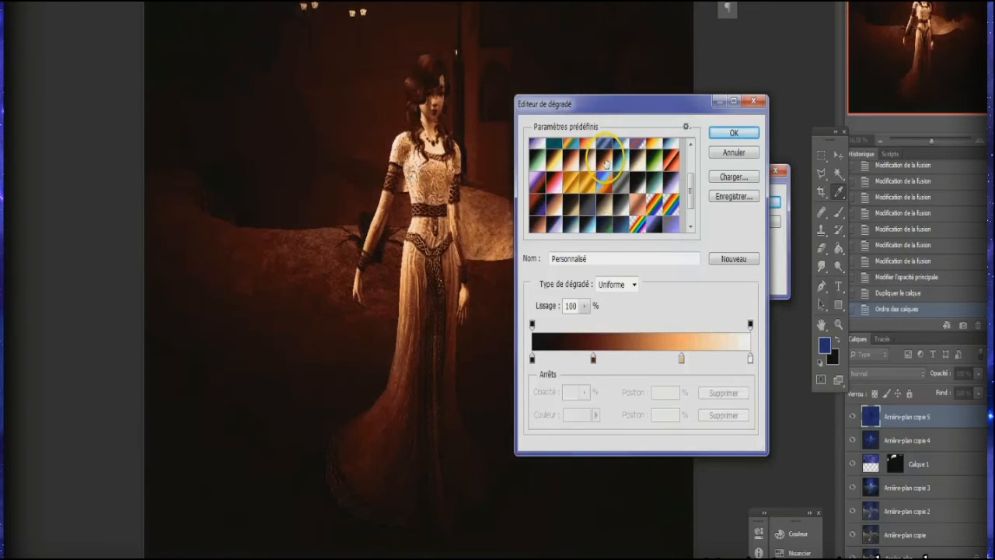
pyautogui.scroll(-1, 638, 184)
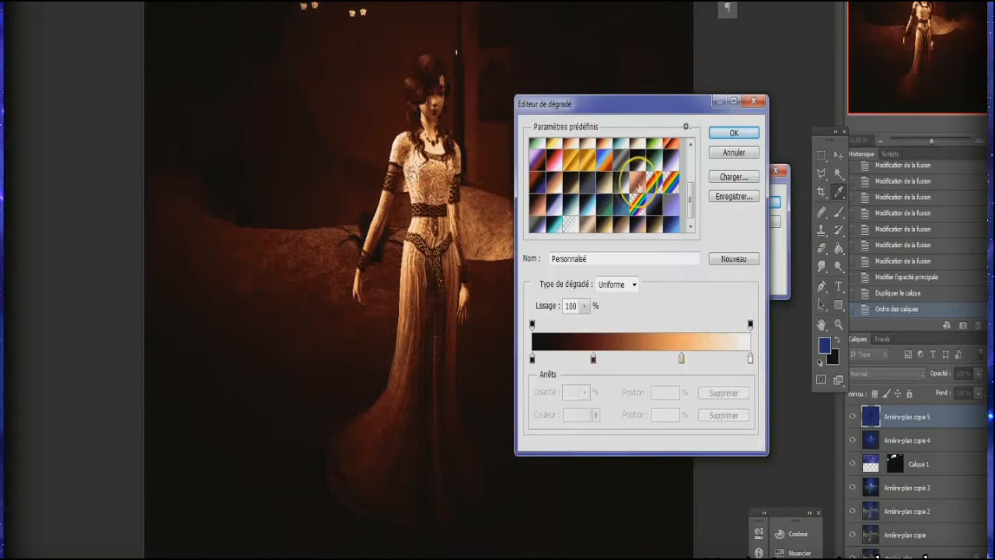
pyautogui.click(605, 207)
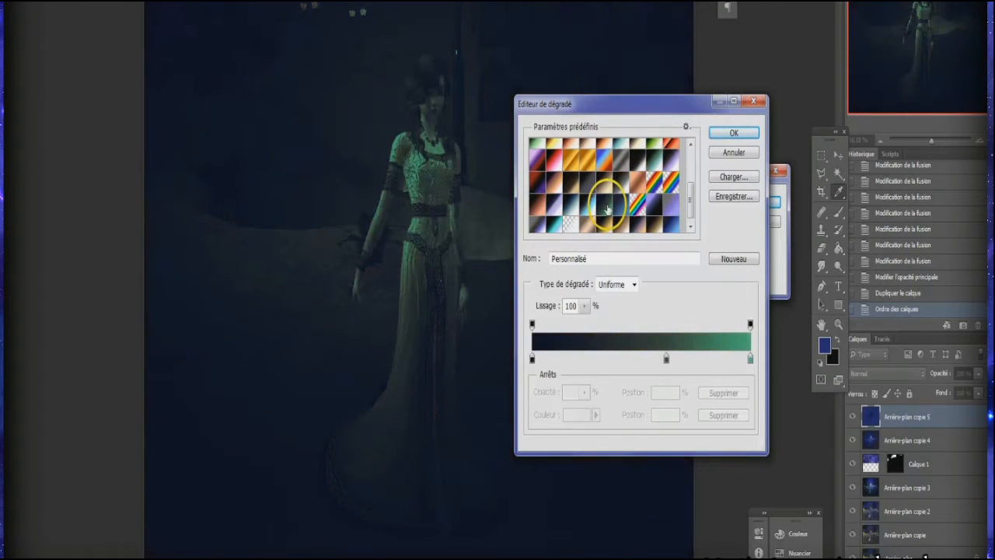
pyautogui.click(623, 207)
pyautogui.click(605, 207)
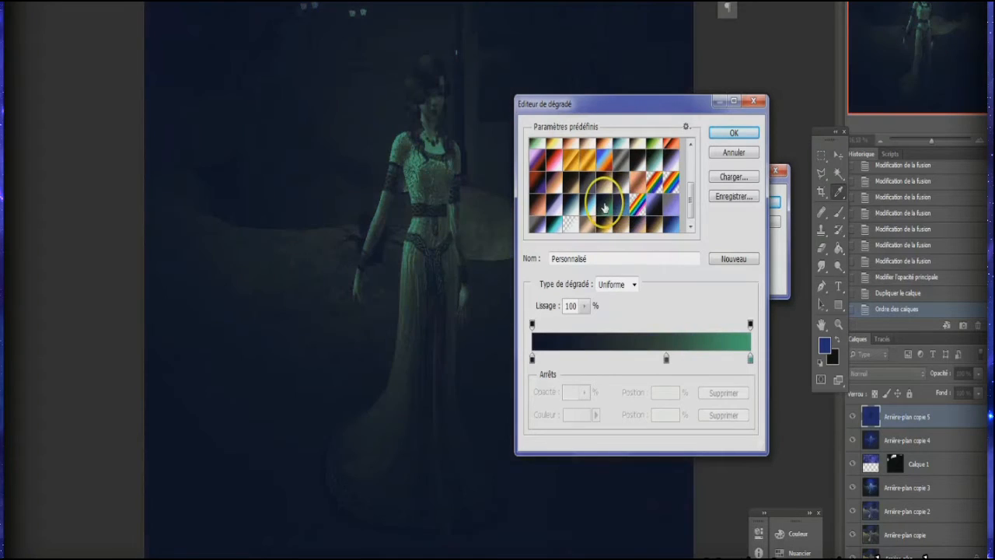
pyautogui.scroll(1, 624, 206)
pyautogui.scroll(-2, 632, 207)
pyautogui.click(655, 220)
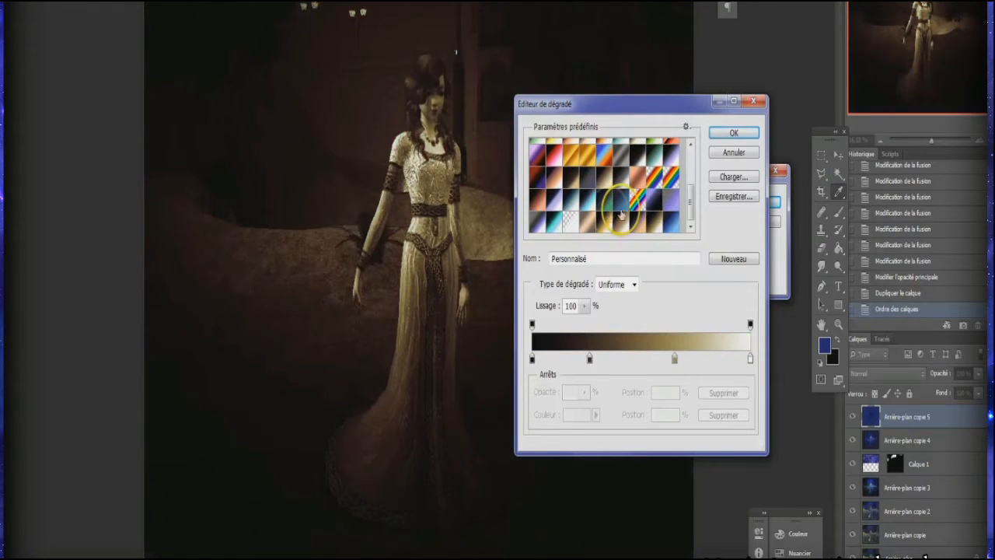
pyautogui.scroll(1, 587, 194)
# Step: Apply the purple-to-orange preset as the gradient map, with its purple colour stop moved to position 29%
pyautogui.click(557, 193)
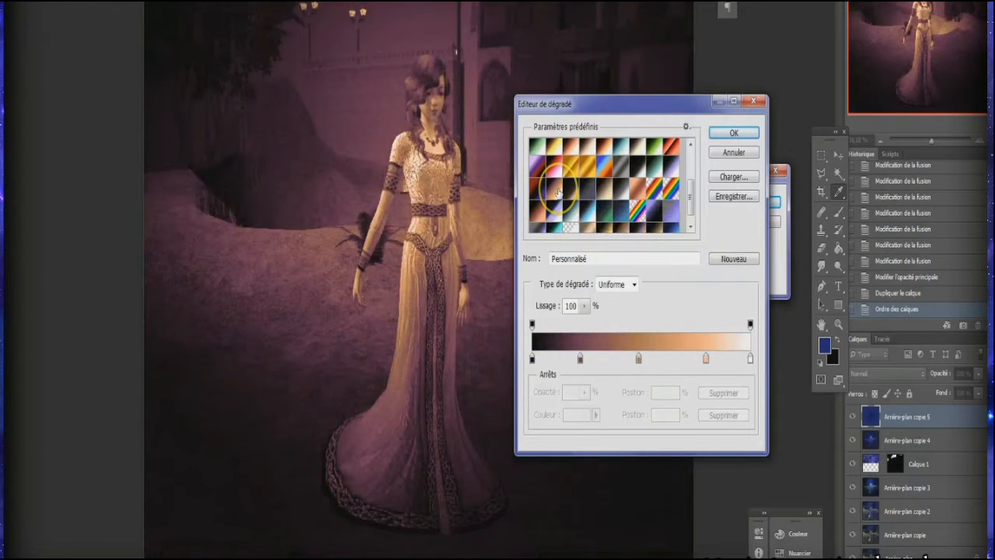
pyautogui.moveTo(580, 357); pyautogui.dragTo(597, 360)
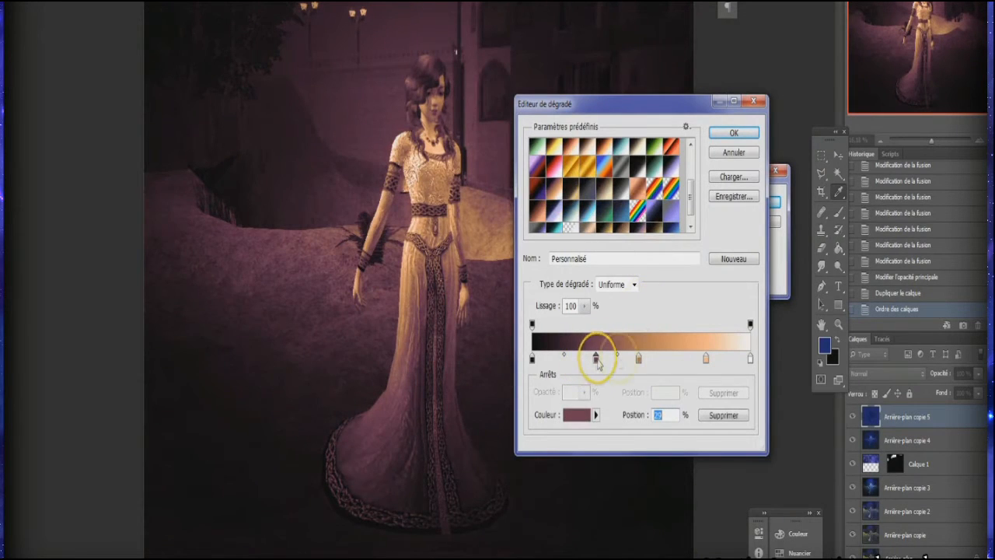
pyautogui.click(731, 135)
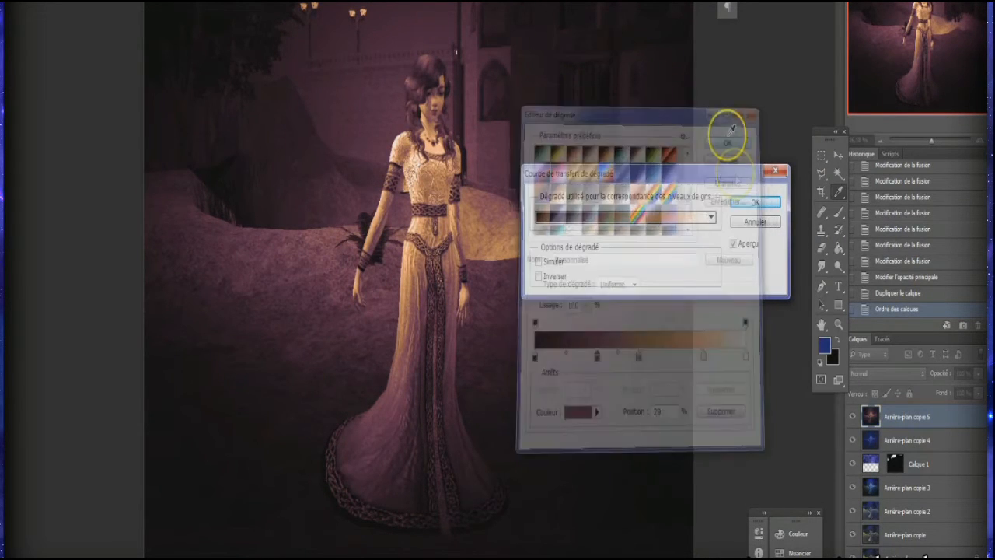
pyautogui.click(726, 198)
# Step: Blend the "Arrière-plan copie 5" layer in Lumière crue mode at 54% opacity
pyautogui.click(871, 375)
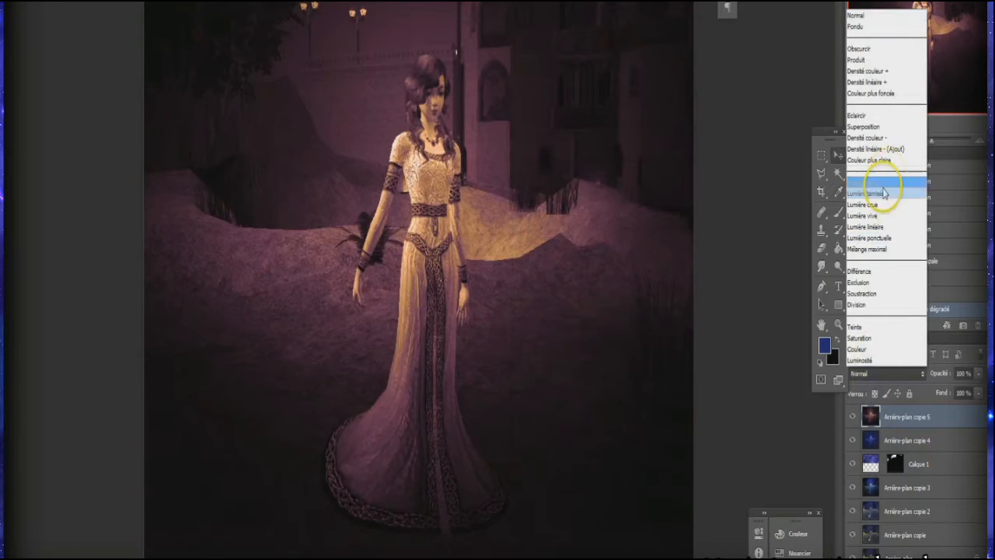
pyautogui.click(875, 193)
pyautogui.scroll(-1, 878, 374)
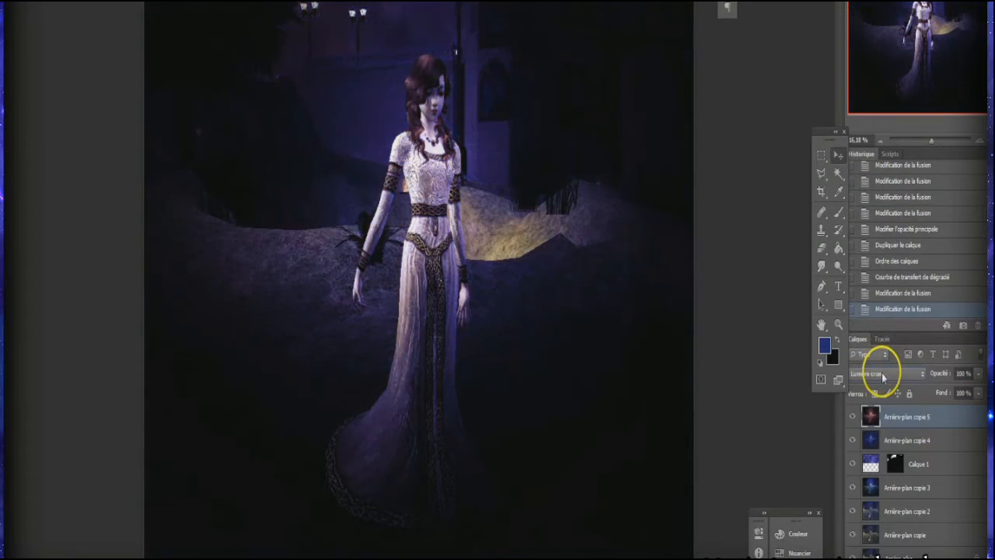
pyautogui.click(978, 375)
pyautogui.moveTo(945, 391); pyautogui.dragTo(957, 394)
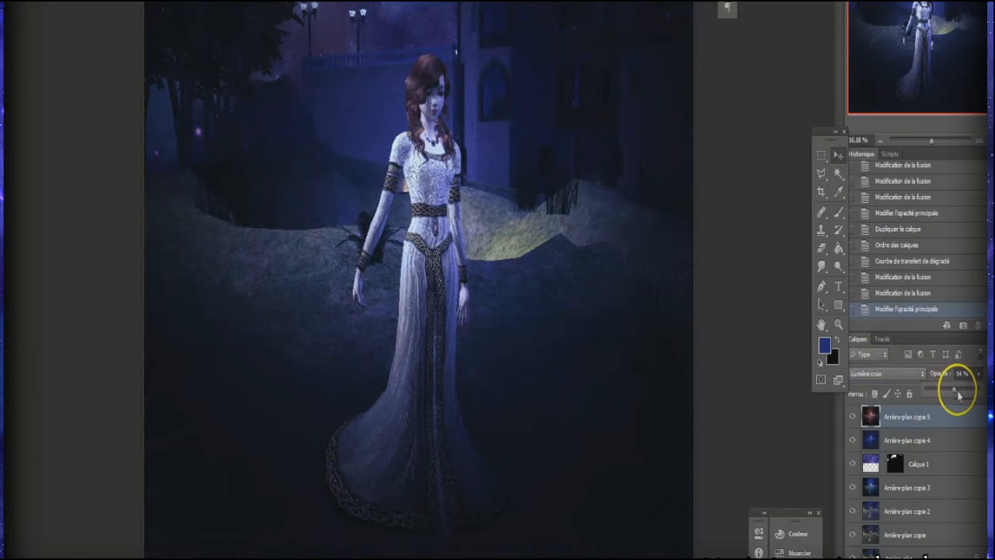
# Step: Shift the starry sky of the "Calque 1" layer slightly down behind the balcony
pyautogui.click(865, 463)
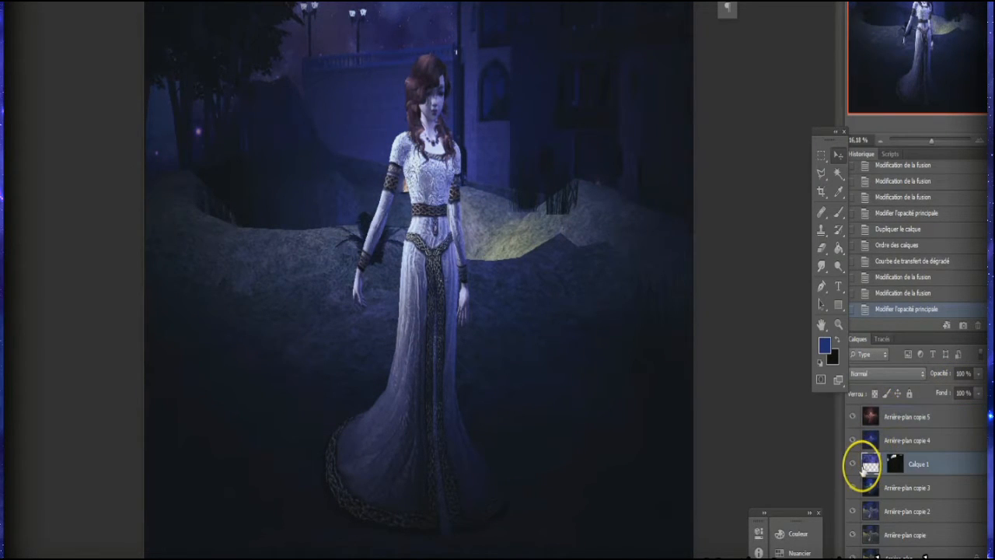
pyautogui.moveTo(397, 2); pyautogui.dragTo(410, 21)
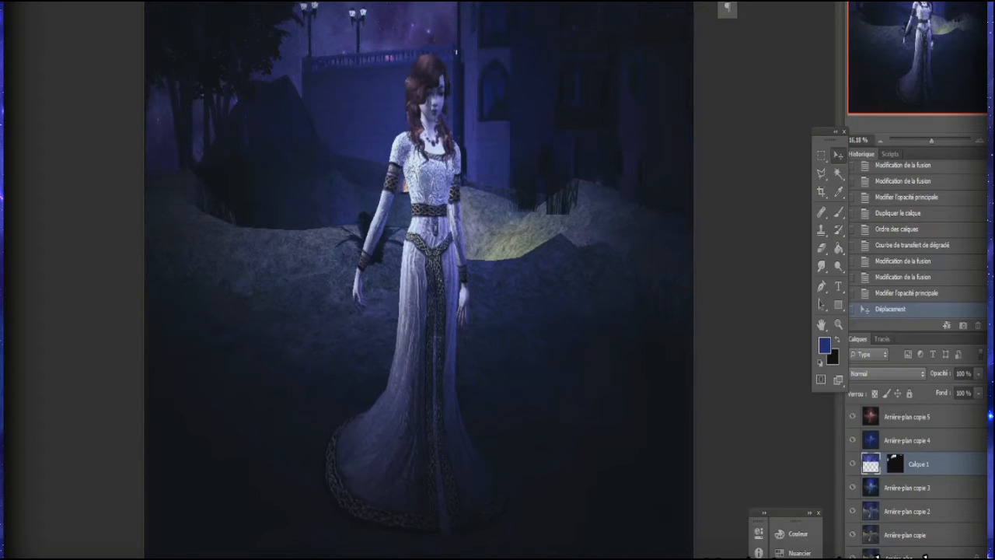
# Step: Reselect the "Arrière-plan copie 5" layer, move the floating toolbox over the canvas edge and activate the Pinceau tool
pyautogui.click(868, 416)
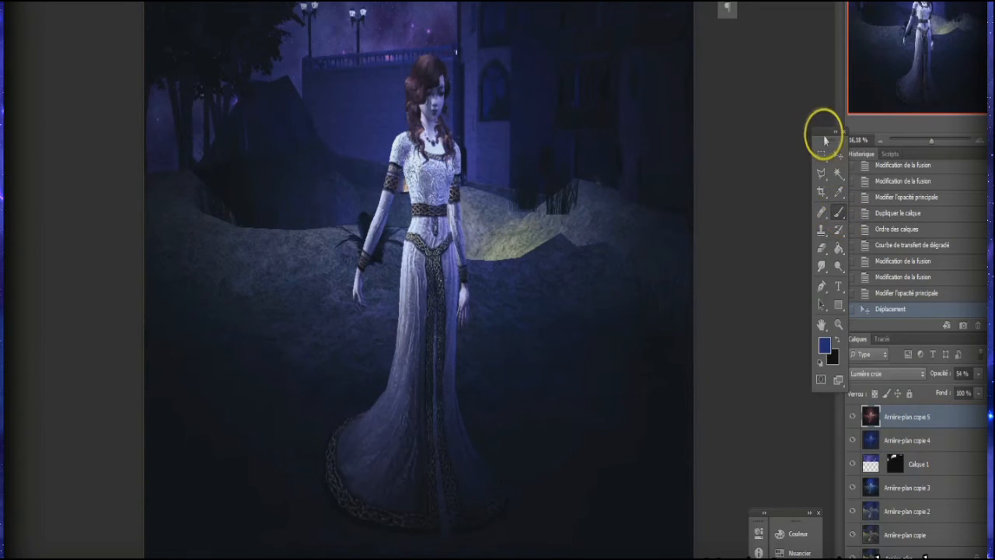
pyautogui.moveTo(827, 132); pyautogui.dragTo(731, 127)
pyautogui.rightClick(744, 207)
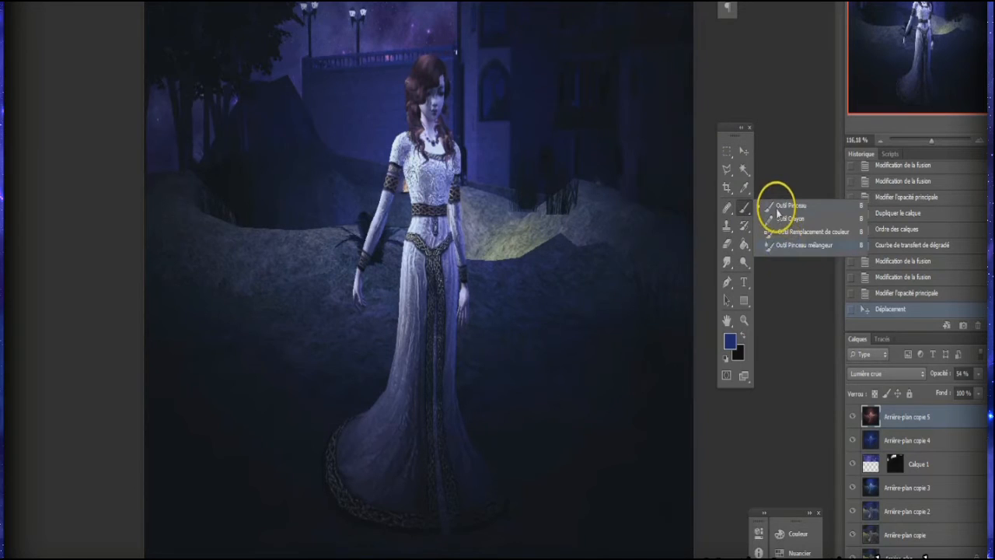
pyautogui.click(777, 208)
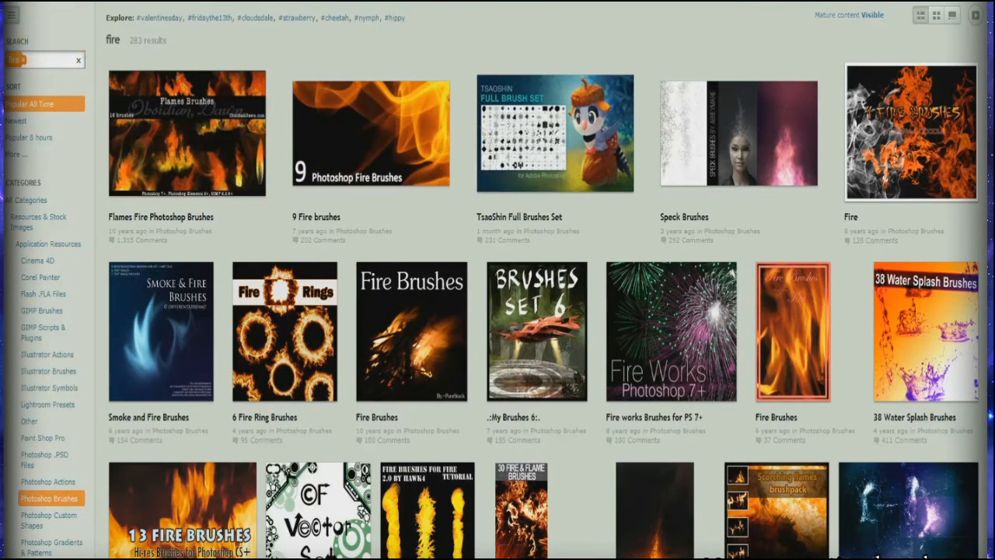
# Step: In the web browser, view the Fire Brushes download page and open the "9 Fire brushes" page from the fire brush results
pyautogui.click(696, 10)
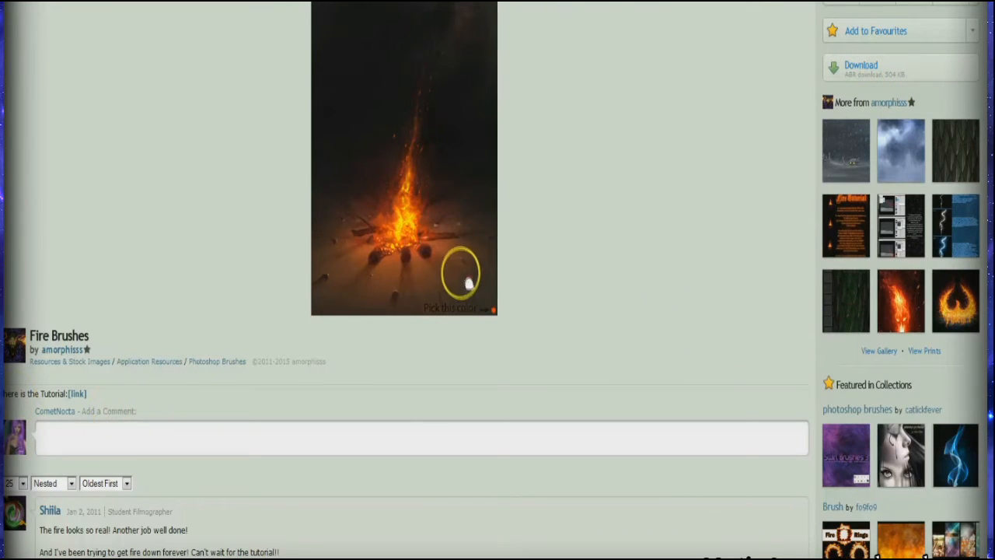
pyautogui.click(923, 74)
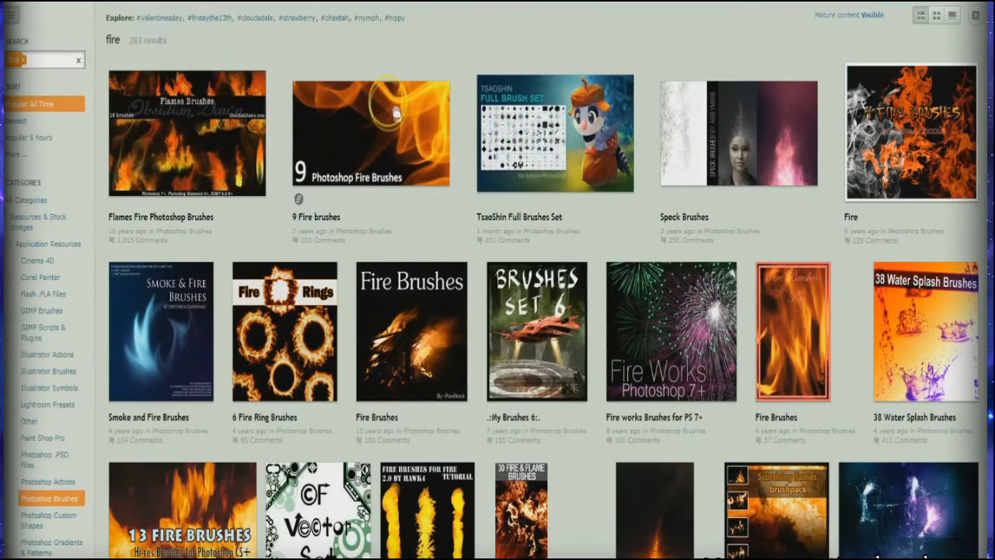
pyautogui.rightClick(401, 105)
pyautogui.click(409, 113)
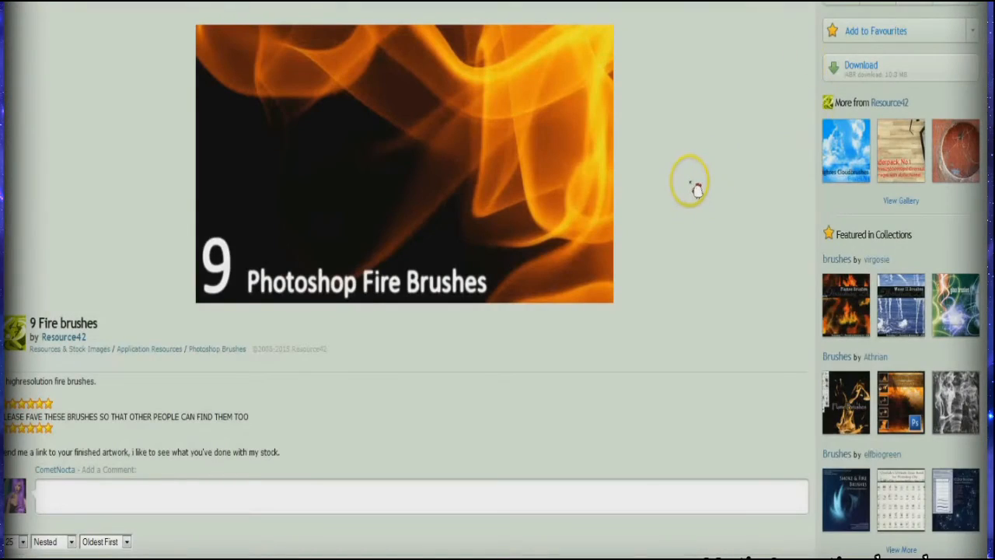
# Step: Download the "9 Fire brushes" ABR file and save it to disk
pyautogui.click(931, 78)
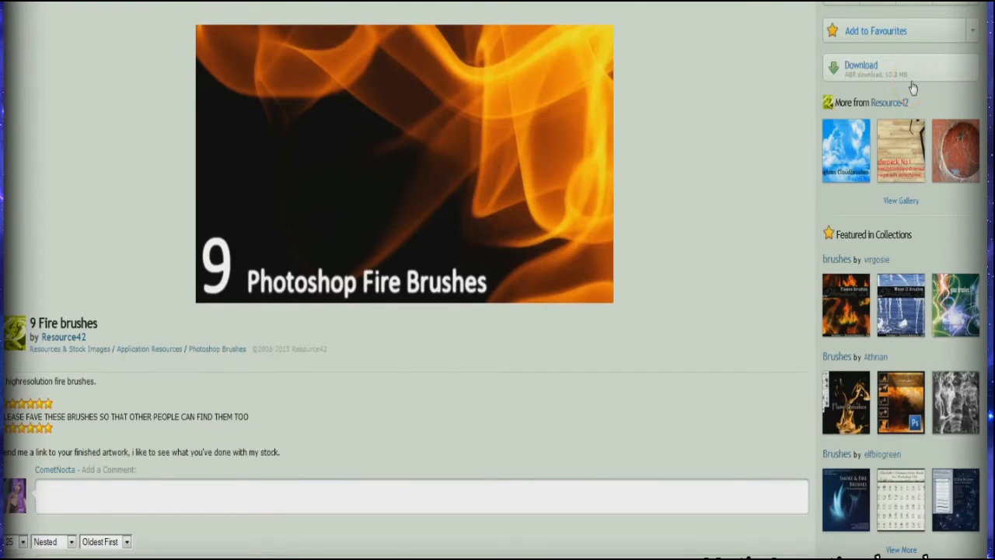
pyautogui.click(410, 214)
pyautogui.click(488, 279)
# Step: Show the downloaded 9_Fire_brushes_by_Resource42 file in its folder and copy it
pyautogui.click(836, 1)
pyautogui.rightClick(739, 1)
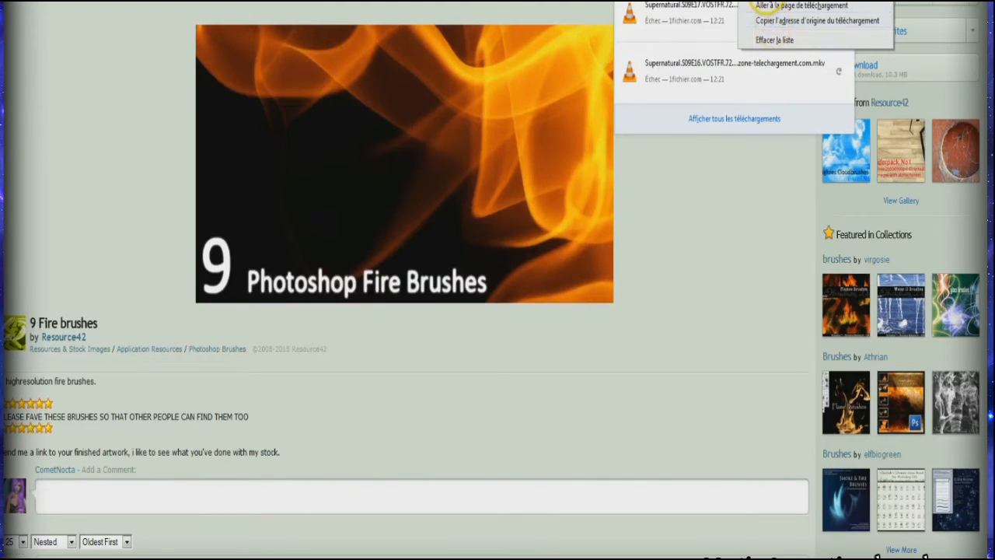
pyautogui.click(768, 5)
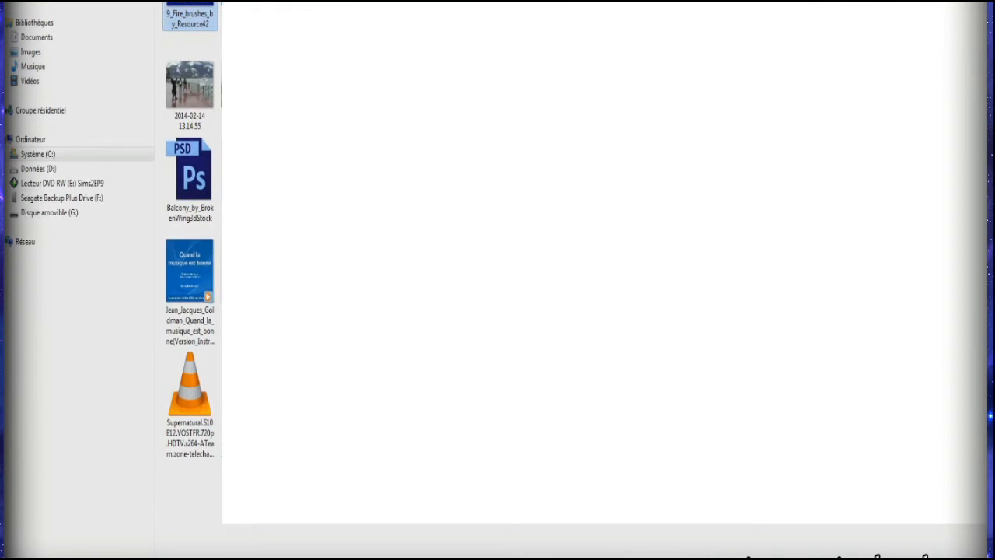
pyautogui.rightClick(183, 2)
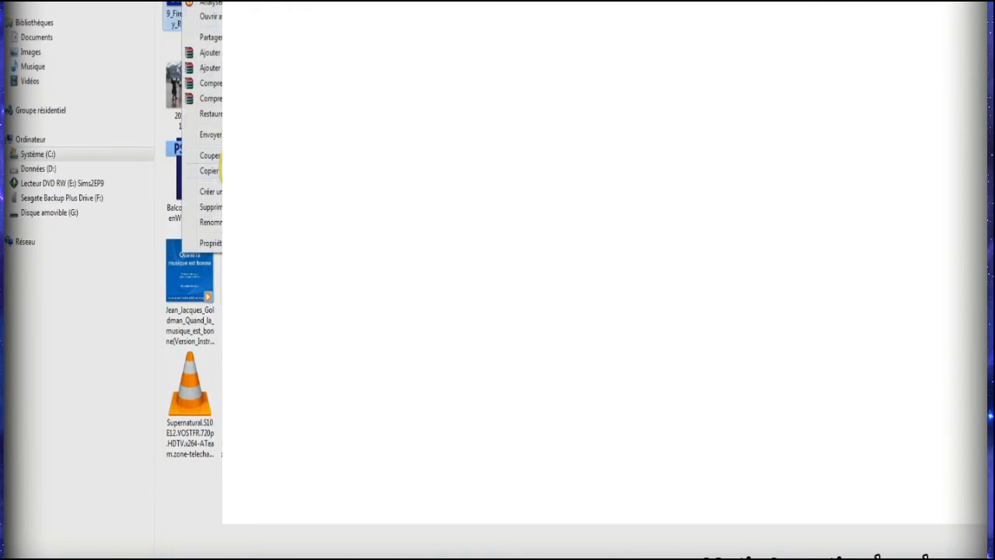
pyautogui.click(217, 170)
# Step: Paste the copied fire brush file into the brush collection folder on the desktop and look through its contents
pyautogui.click(989, 557)
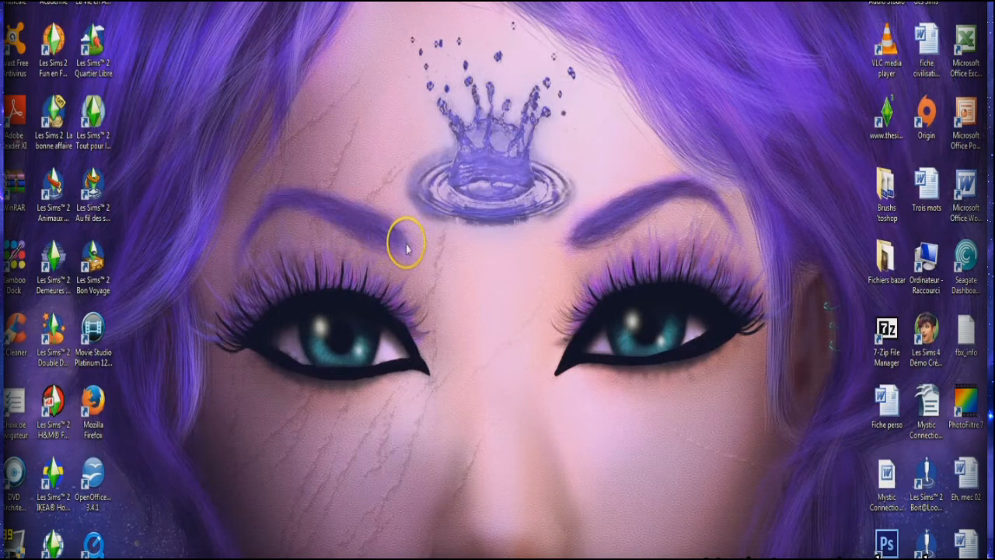
pyautogui.doubleClick(879, 195)
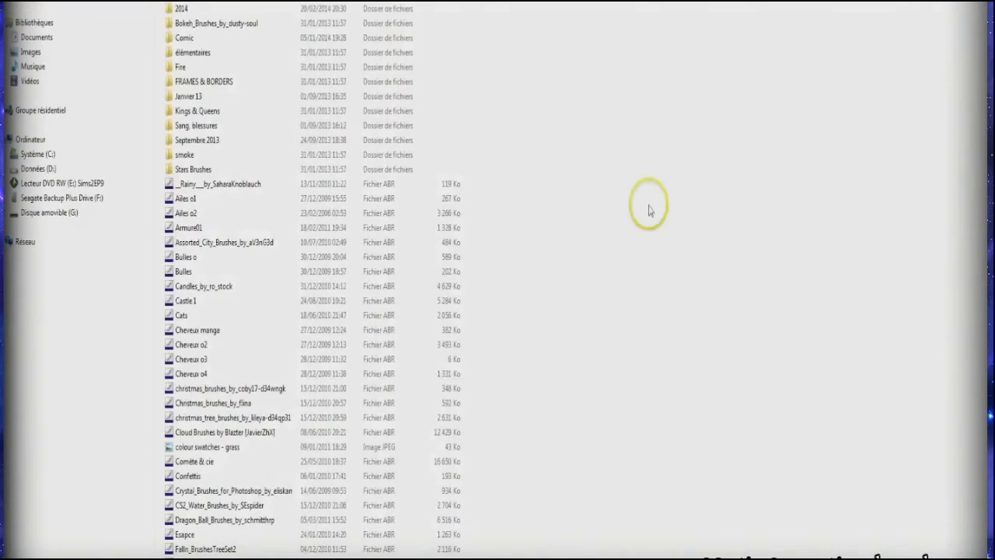
pyautogui.rightClick(558, 178)
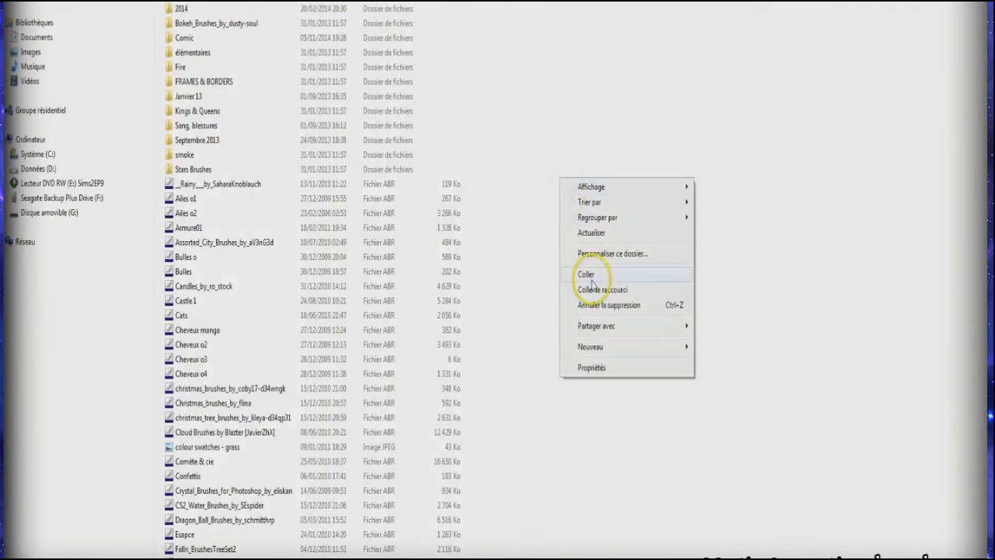
pyautogui.click(588, 274)
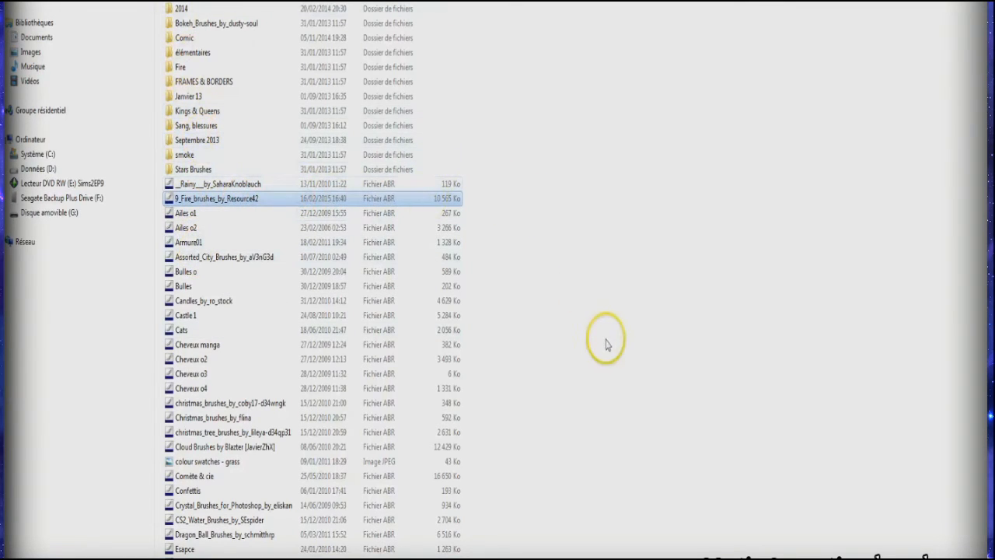
pyautogui.scroll(-7, 585, 350)
pyautogui.scroll(-5, 579, 342)
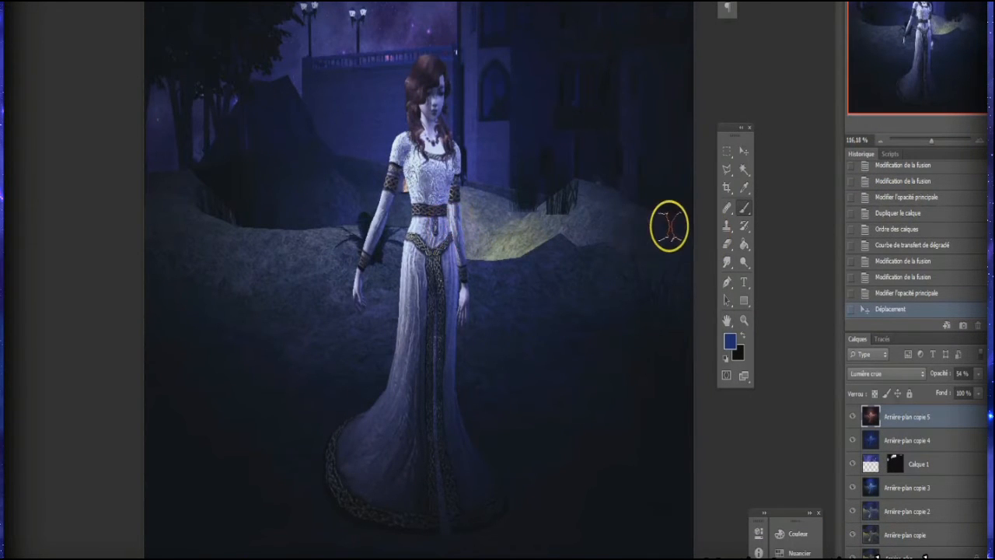
# Step: In Photoshop, load 9_Fire_brushes_by_Resource42 from the Brushs toshop desktop folder into the brush presets
pyautogui.rightClick(456, 200)
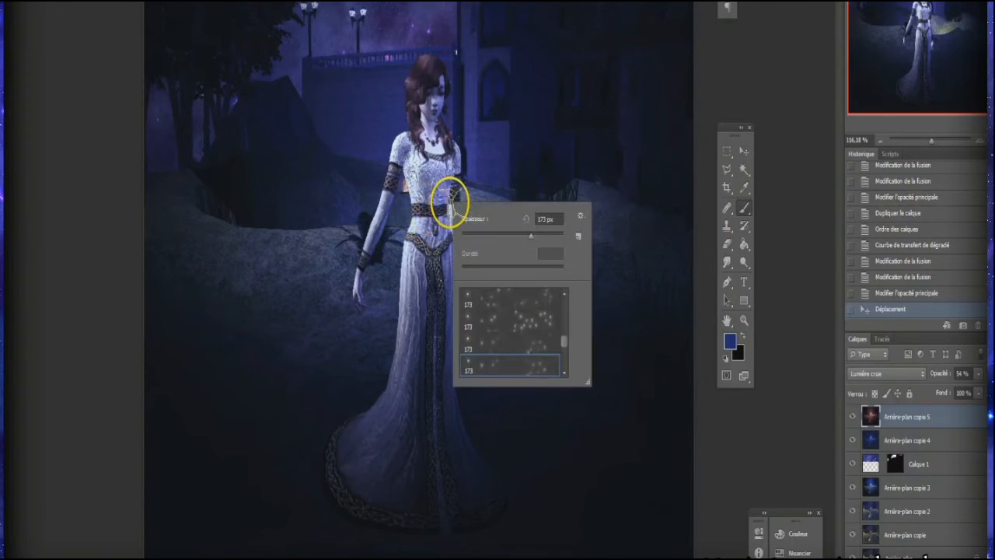
pyautogui.moveTo(568, 334); pyautogui.dragTo(566, 282)
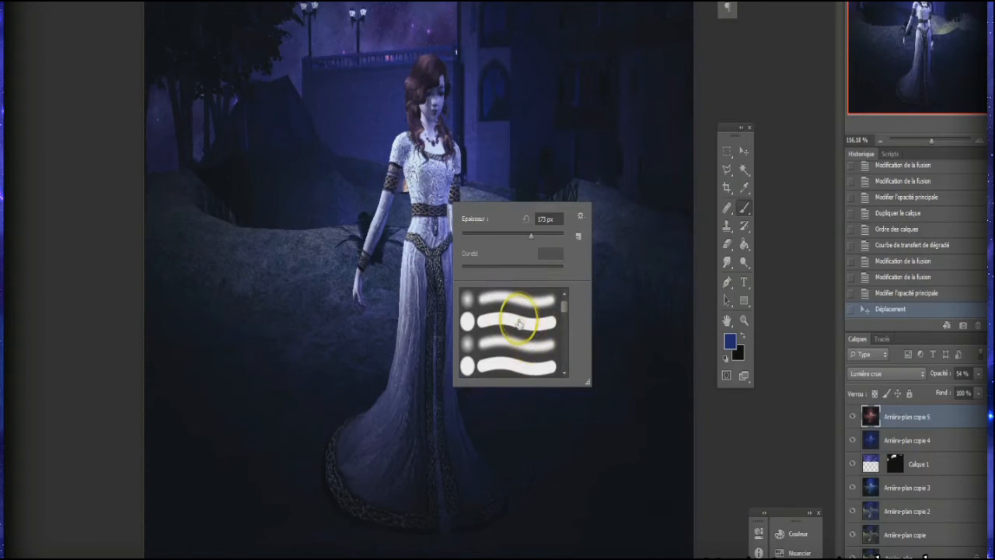
pyautogui.scroll(-1, 524, 340)
pyautogui.scroll(-2, 524, 340)
pyautogui.scroll(3, 524, 339)
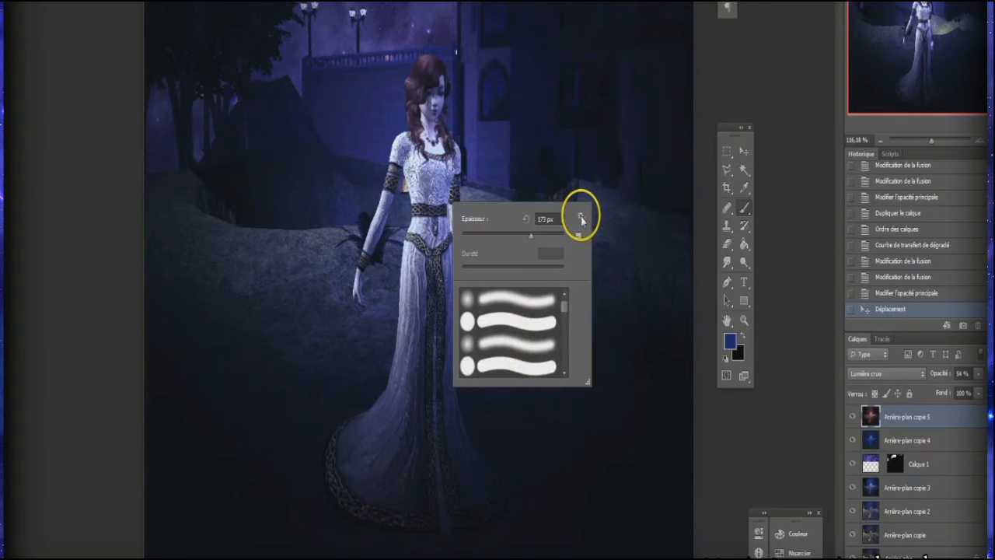
pyautogui.click(580, 218)
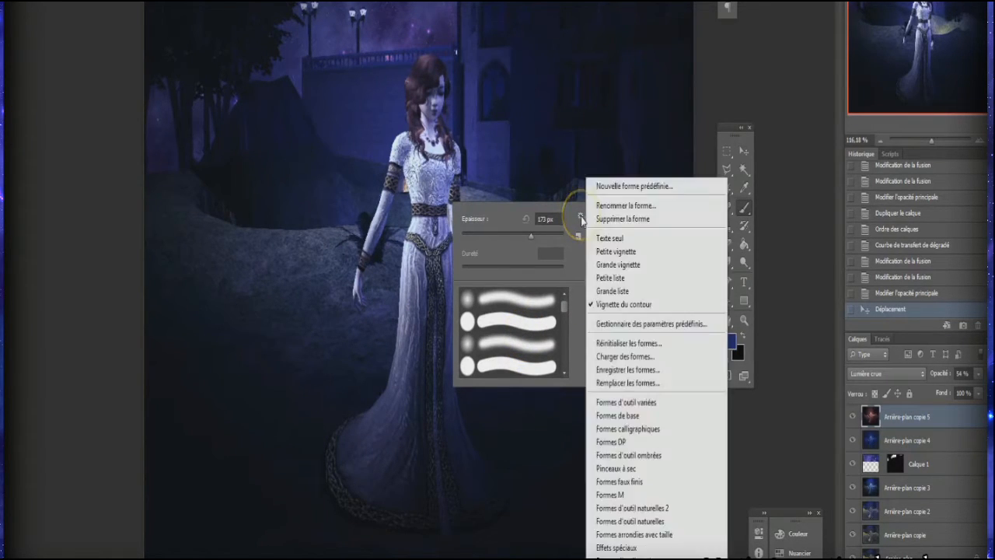
pyautogui.click(626, 358)
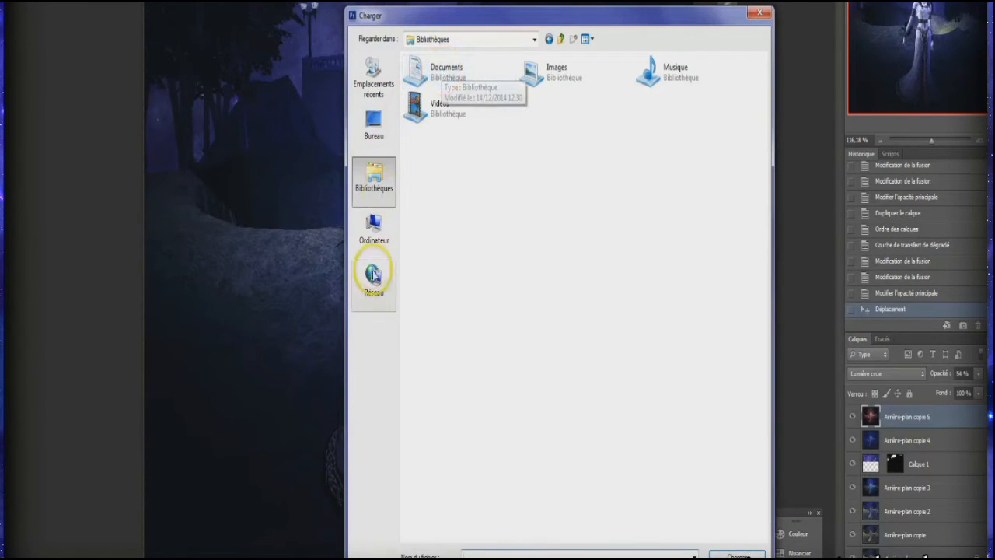
pyautogui.click(372, 126)
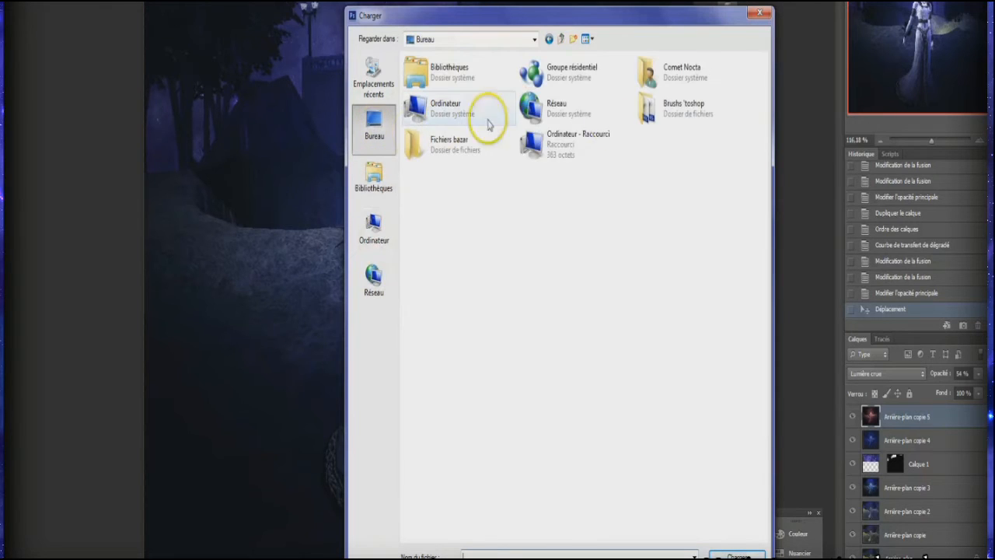
pyautogui.doubleClick(657, 109)
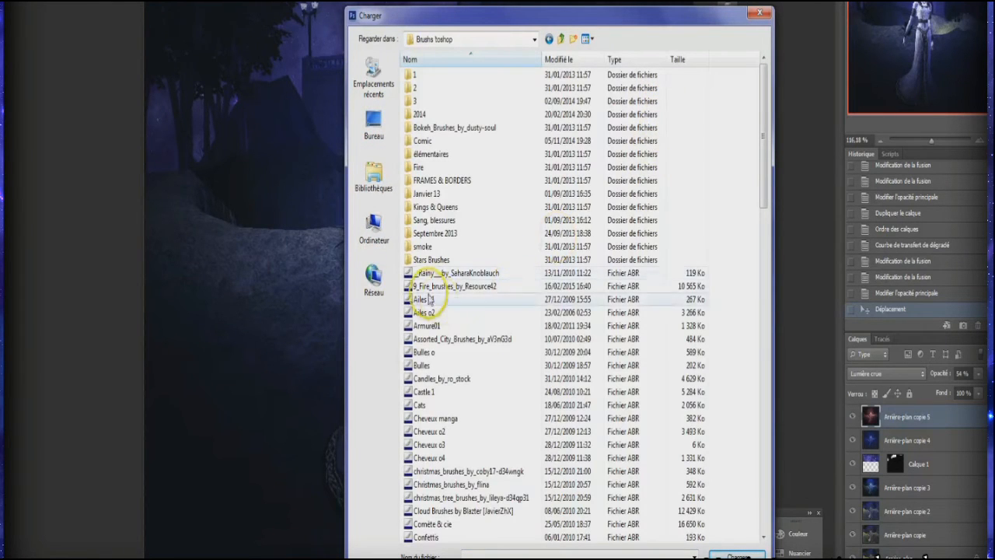
pyautogui.click(433, 287)
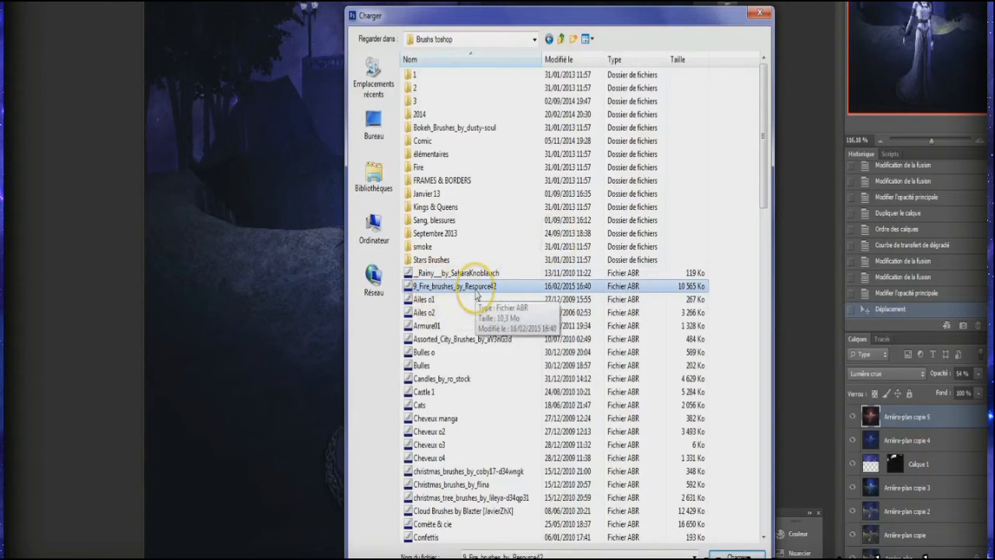
pyautogui.click(740, 555)
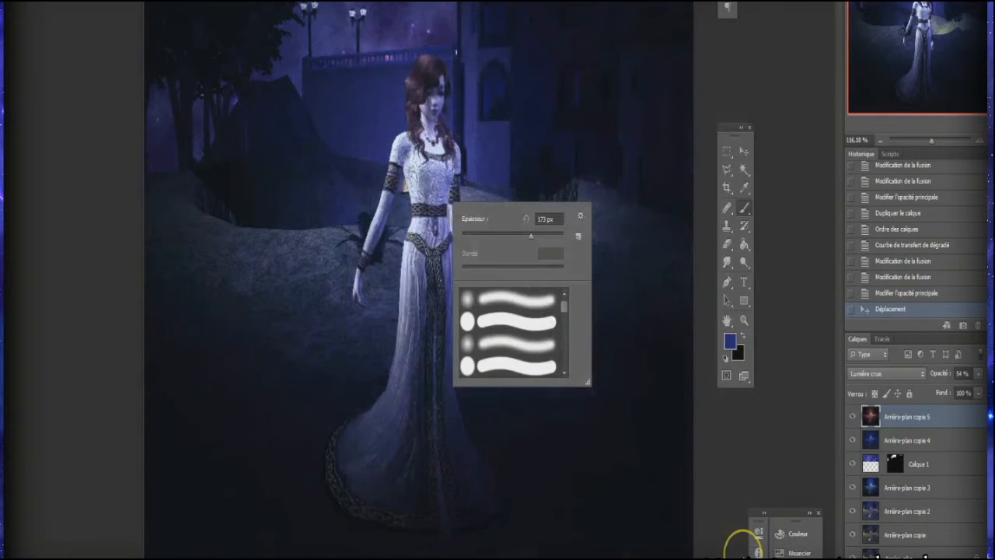
# Step: Try stamping the 1500 px fire brush at 473 px over the woman's dress and undo the stroke
pyautogui.moveTo(565, 343); pyautogui.dragTo(566, 371)
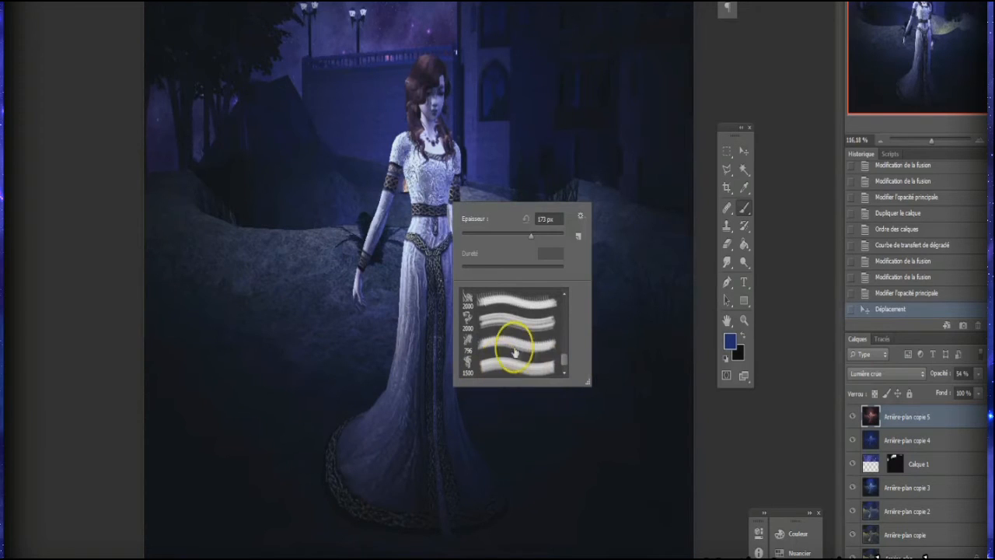
pyautogui.click(495, 372)
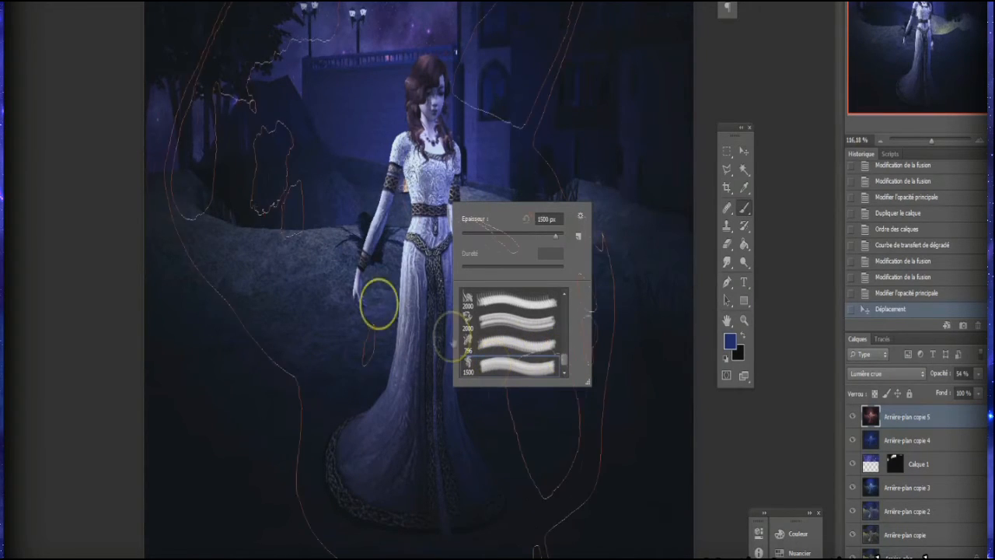
pyautogui.click(393, 315)
pyautogui.click(882, 297)
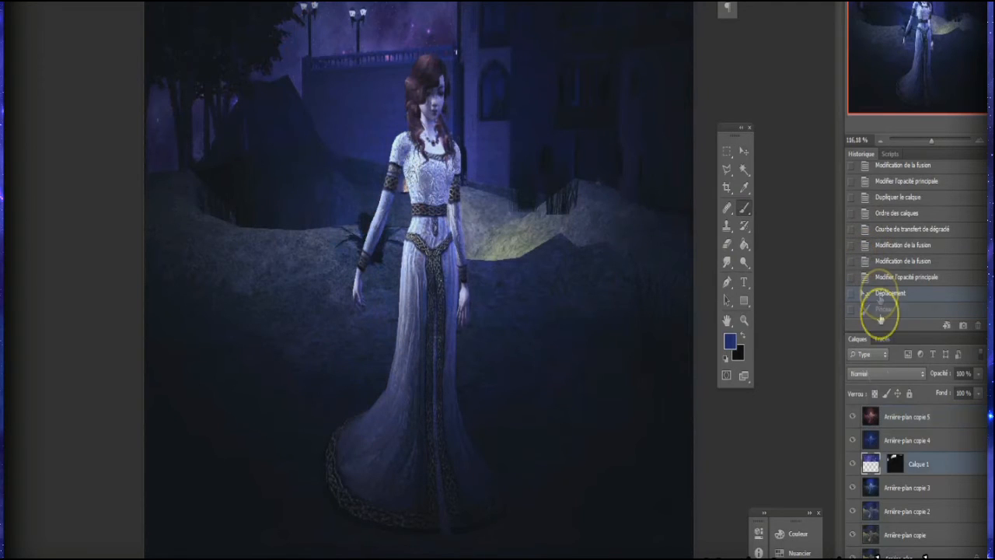
# Step: Create a new empty layer above Arrière-plan copie 5 and set the foreground colour to white
pyautogui.click(894, 414)
pyautogui.click(117, 0)
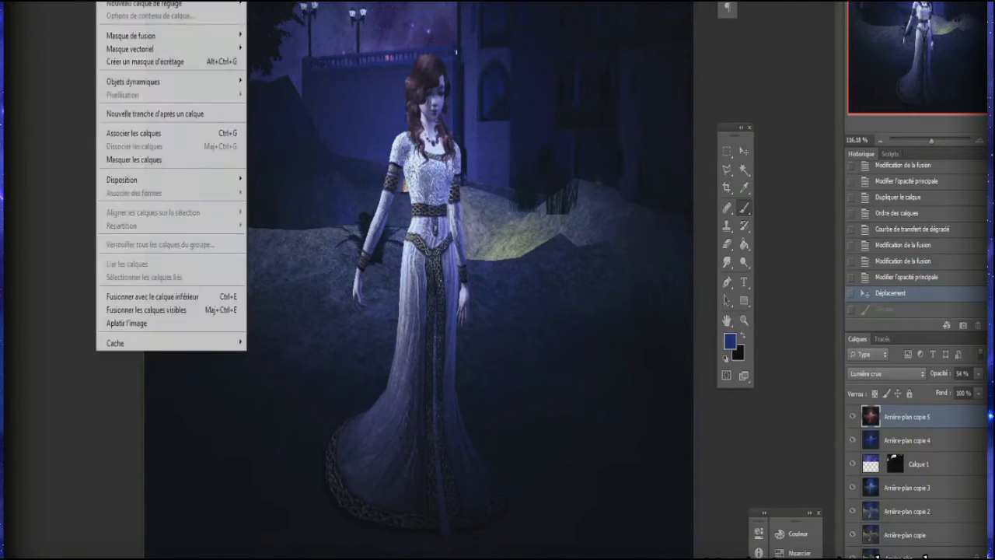
pyautogui.hotkey('ctrl', 'shift', 'n')
pyautogui.click(436, 99)
pyautogui.click(730, 342)
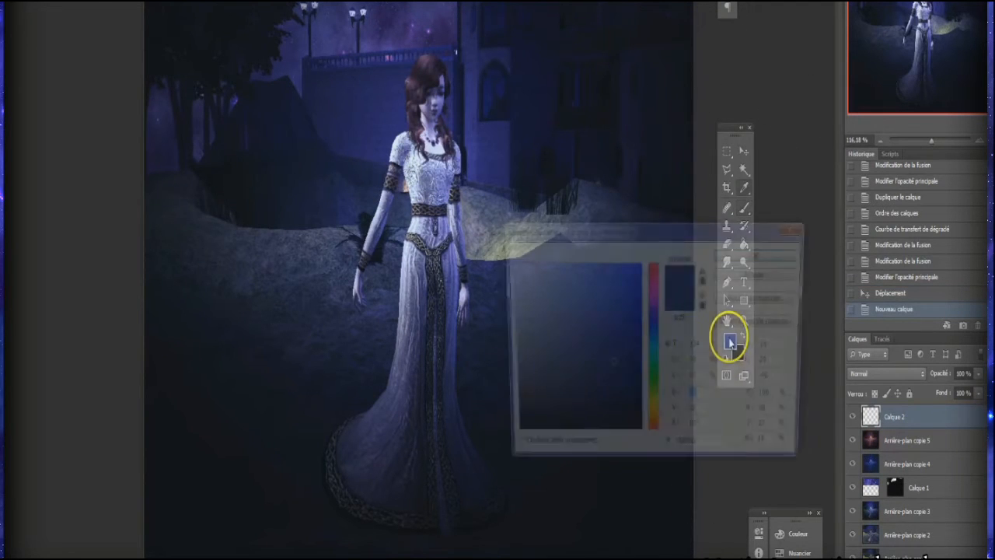
pyautogui.moveTo(615, 335); pyautogui.dragTo(507, 262)
pyautogui.click(740, 253)
# Step: Try a white stamp of the 473 px fire brush over the woman on the new layer and undo it
pyautogui.moveTo(497, 125)
pyautogui.mouseDown()
pyautogui.moveTo(464, 282)
pyautogui.moveTo(413, 304)
pyautogui.moveTo(421, 257)
pyautogui.mouseUp()
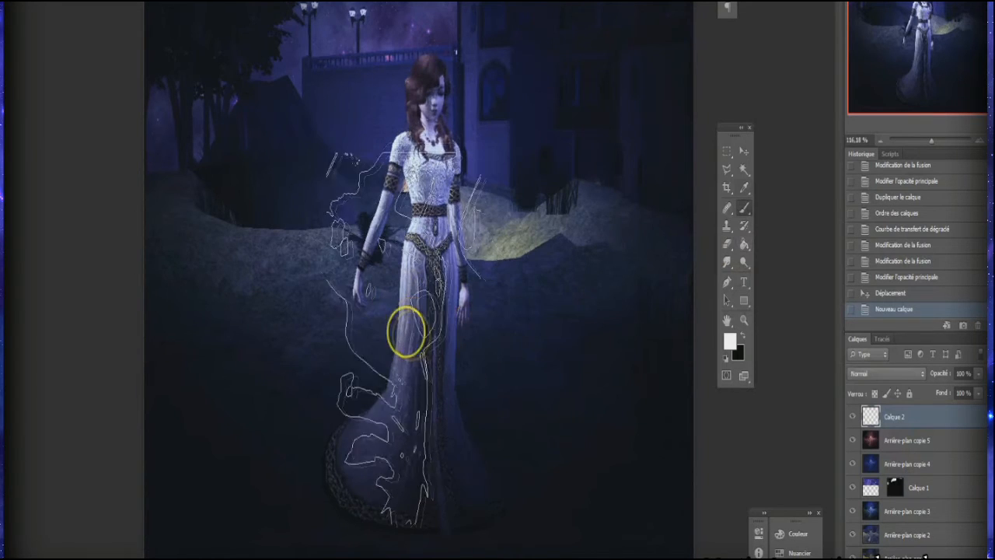
pyautogui.click(400, 309)
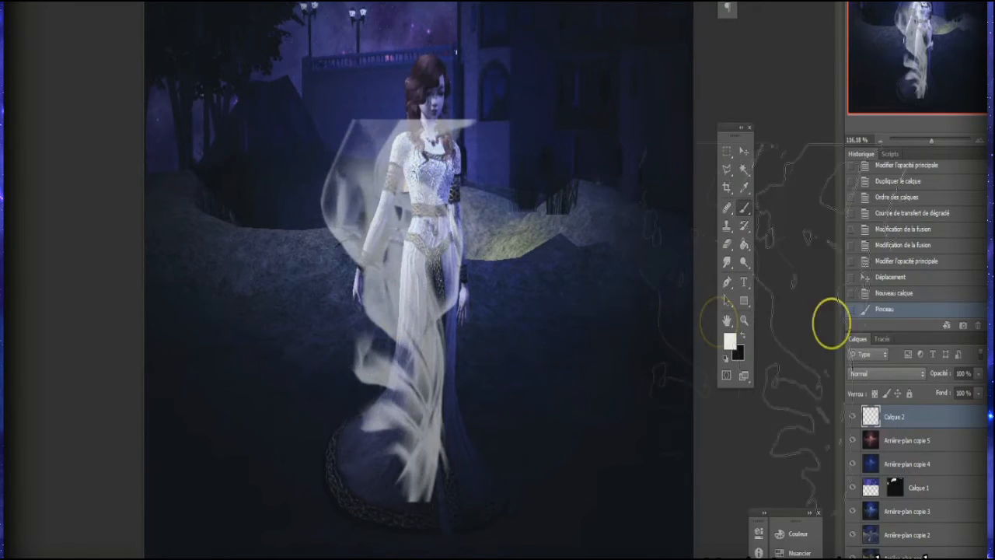
pyautogui.click(880, 293)
# Step: Try the thin 2000 px fire brush reduced to 277 px beside the woman's arm and undo the stamp
pyautogui.rightClick(364, 255)
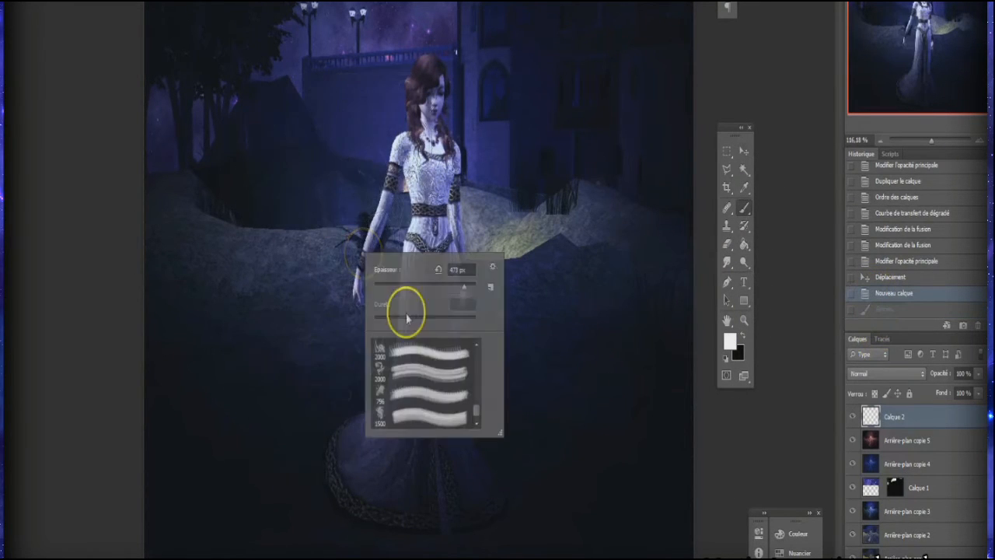
pyautogui.scroll(-5, 424, 398)
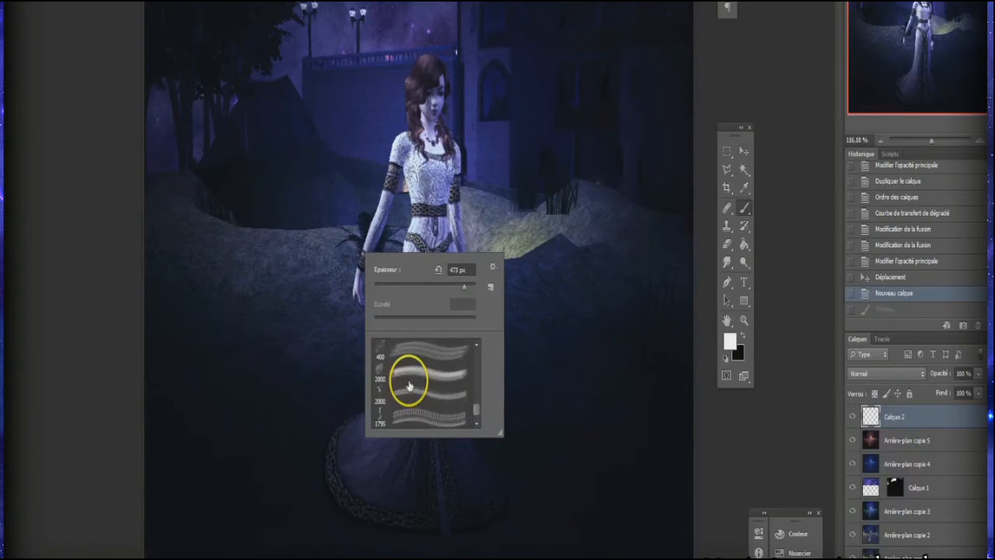
pyautogui.click(410, 410)
pyautogui.moveTo(464, 289); pyautogui.dragTo(433, 278)
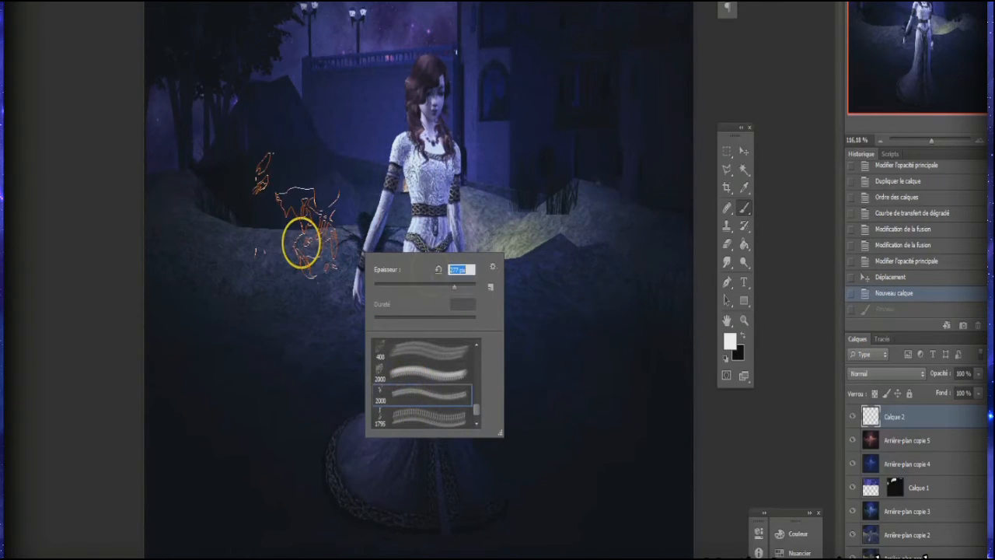
pyautogui.click(303, 243)
pyautogui.click(871, 293)
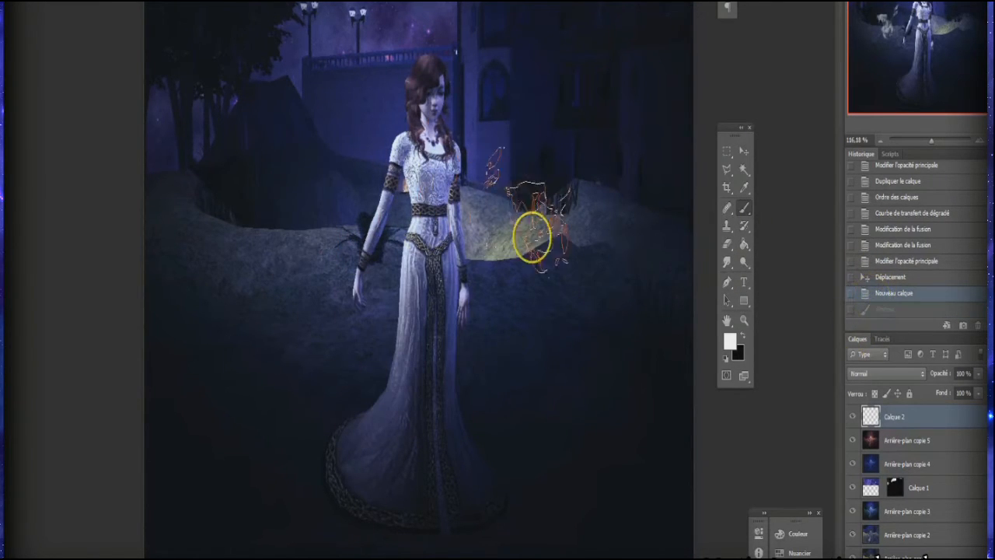
# Step: Stamp white flames over the lower part of the woman's dress with the 705 px fire brush on Calque 2
pyautogui.rightClick(561, 325)
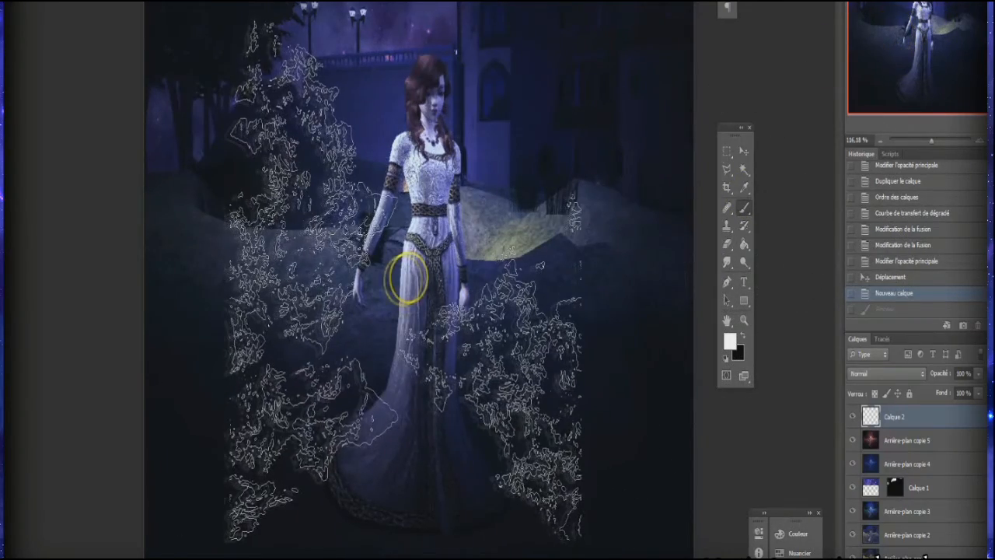
pyautogui.rightClick(404, 282)
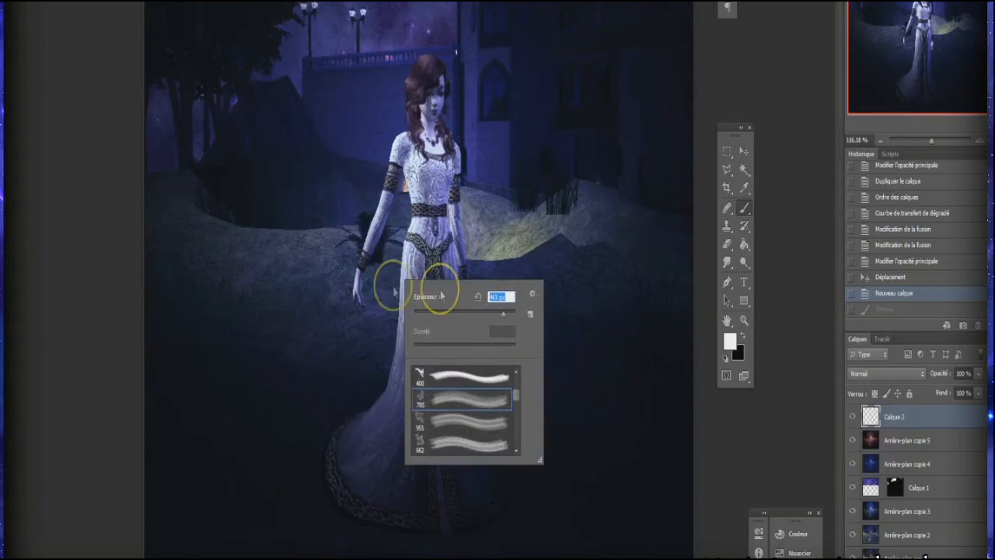
pyautogui.click(367, 342)
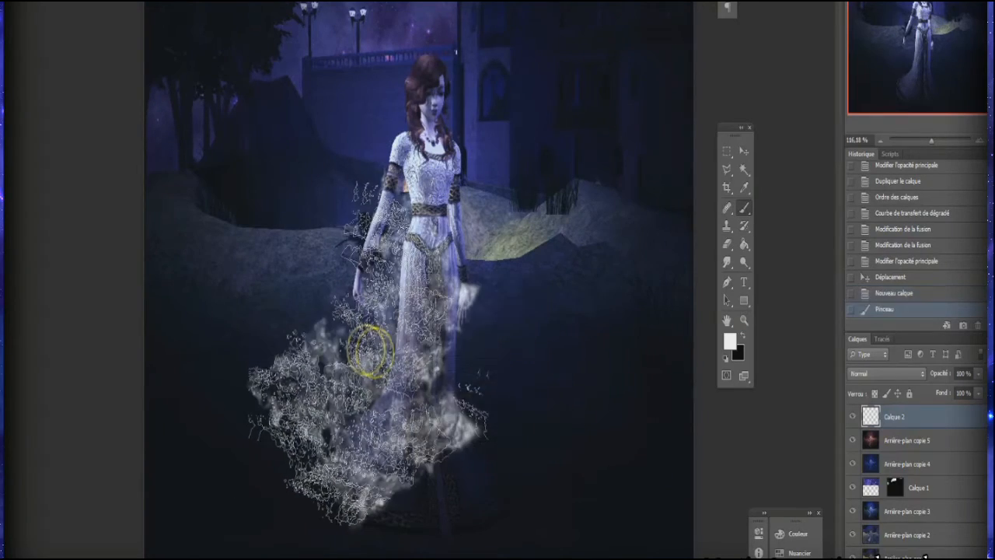
# Step: Switch to the 955 px fire brush, reduce its size, and stamp white flames around the woman's upper body
pyautogui.rightClick(489, 294)
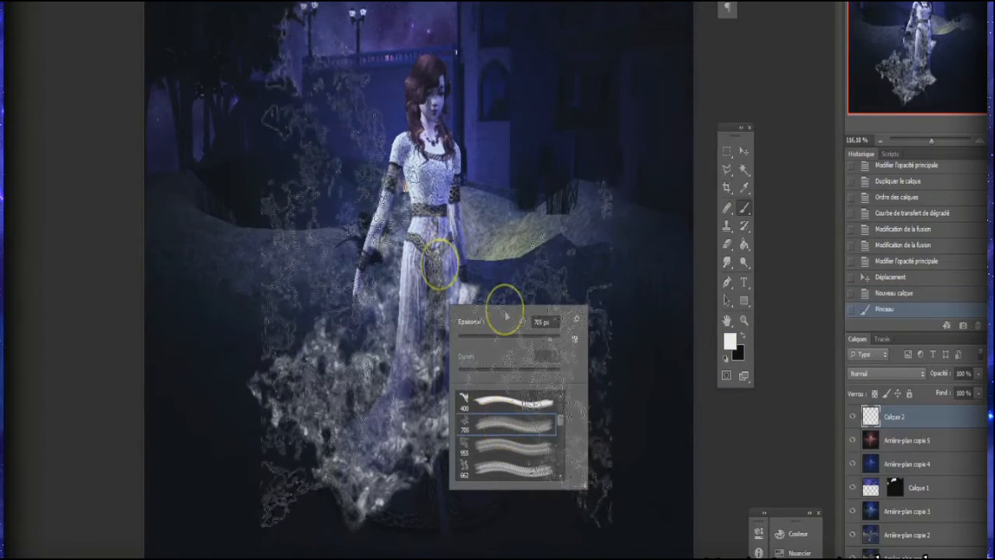
pyautogui.click(478, 445)
pyautogui.moveTo(549, 342); pyautogui.dragTo(542, 342)
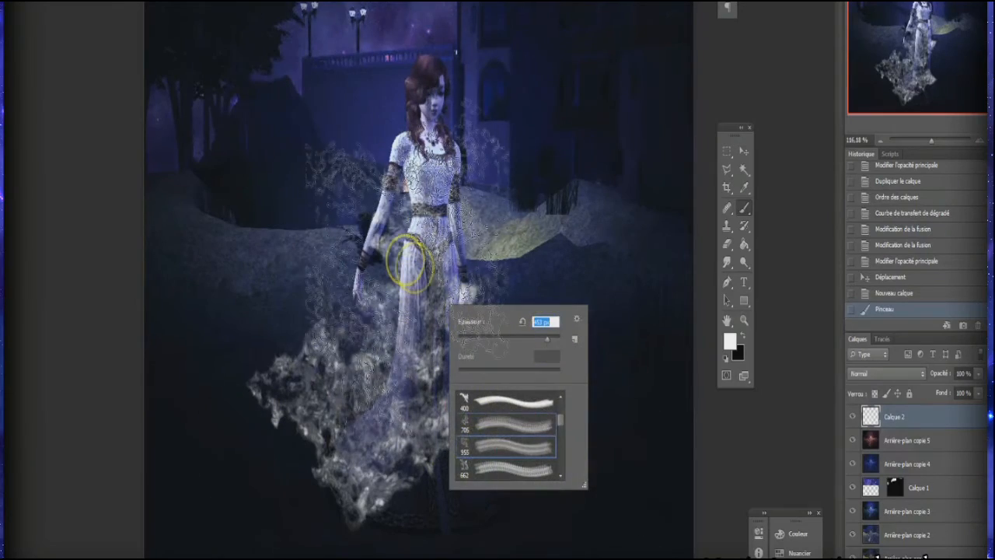
pyautogui.click(408, 276)
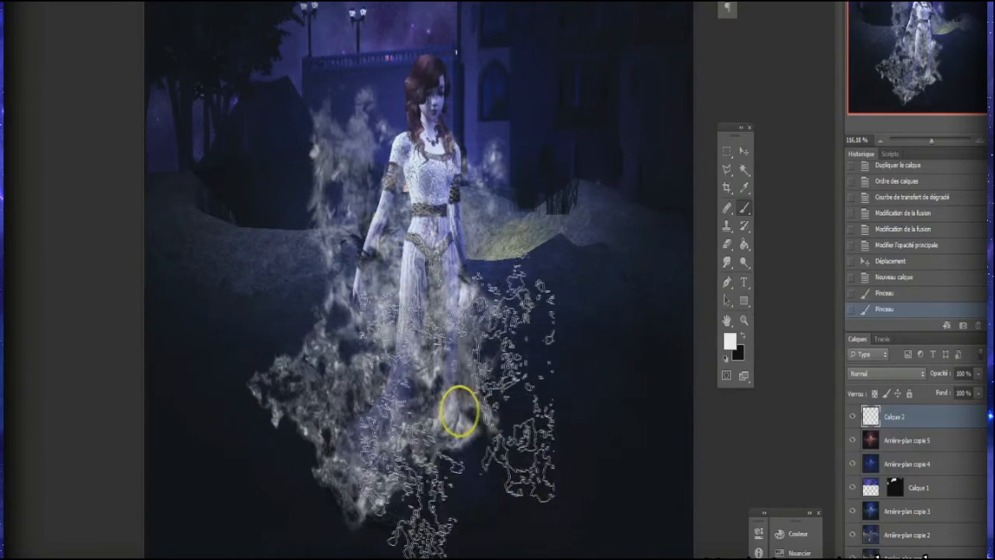
# Step: Select the 662 px fire brush and stamp more white flames around the bottom of the dress
pyautogui.rightClick(546, 366)
pyautogui.scroll(-1, 624, 513)
pyautogui.click(614, 523)
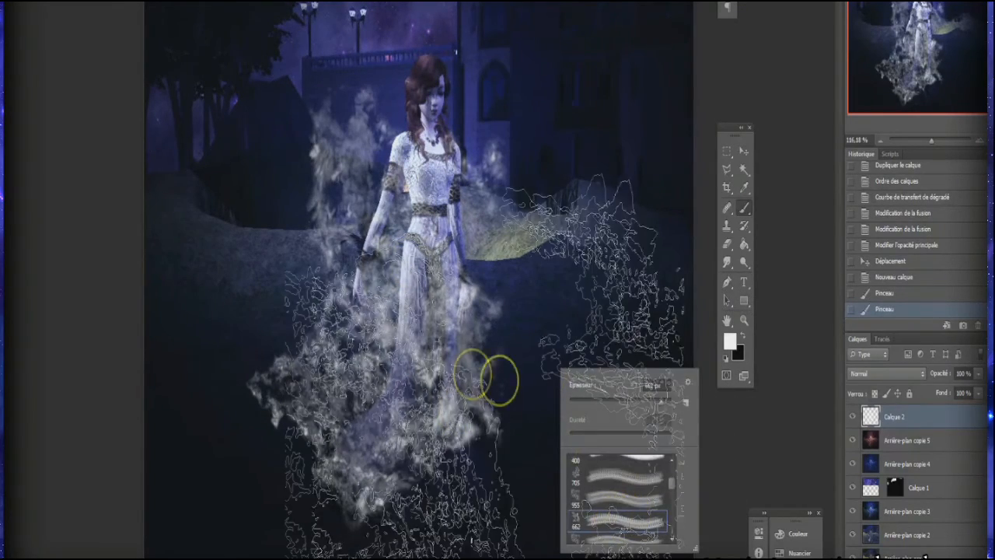
pyautogui.click(422, 406)
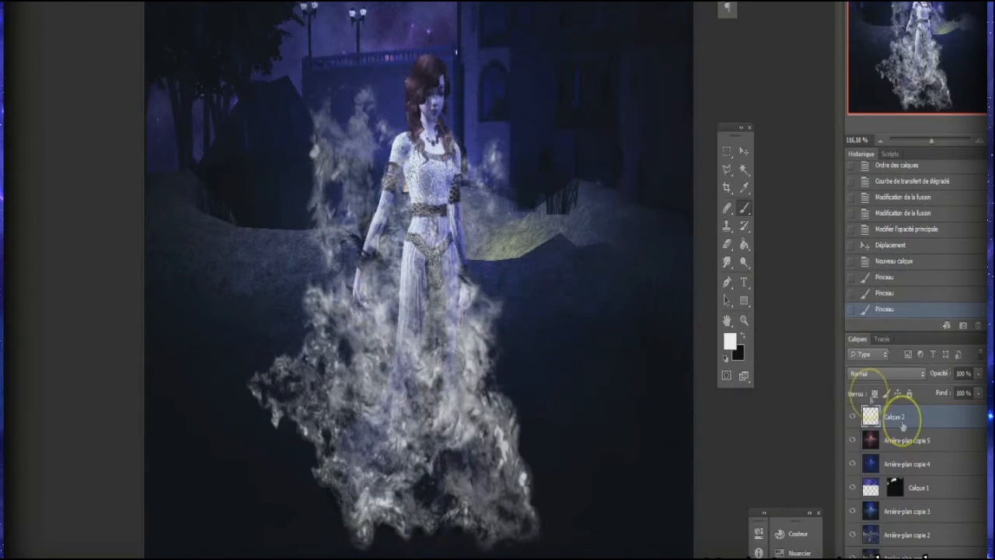
# Step: Compare the image with and without the white flames on Calque 2, leaving the layer shown
pyautogui.doubleClick(937, 420)
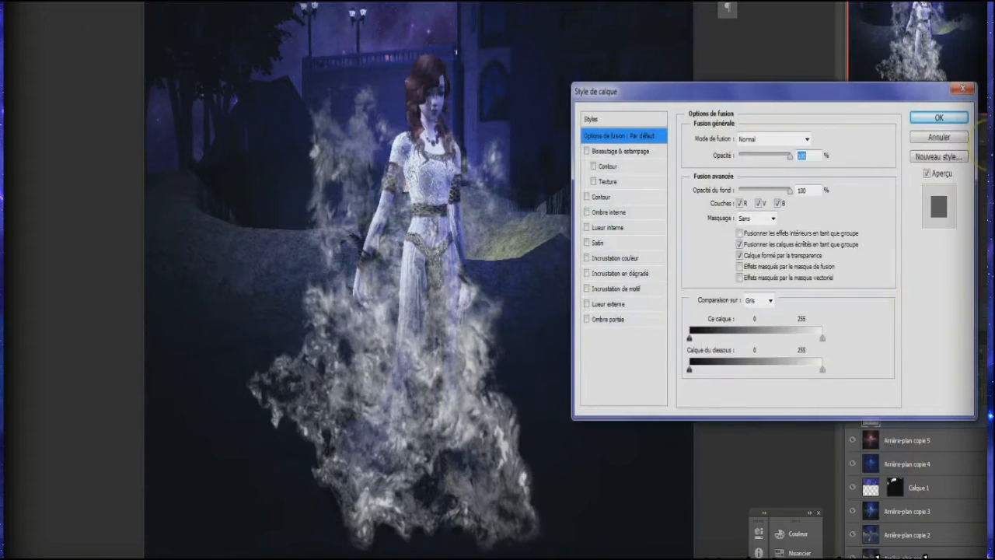
pyautogui.click(938, 139)
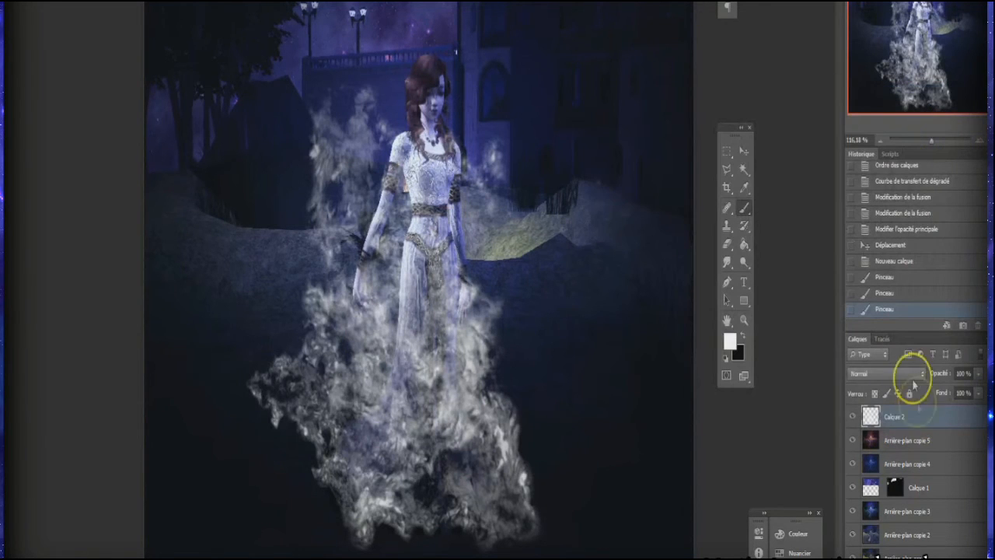
pyautogui.click(853, 417)
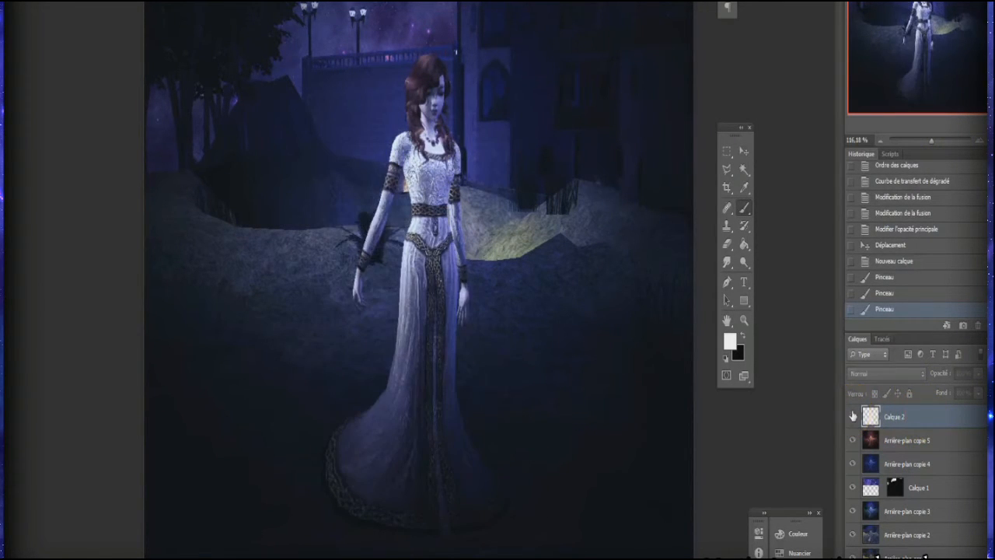
pyautogui.click(853, 417)
pyautogui.click(853, 417)
pyautogui.click(852, 417)
pyautogui.click(853, 417)
pyautogui.click(853, 417)
# Step: Add a colour overlay layer style to Calque 2 with the pale yellow-orange ffe4a3
pyautogui.click(937, 420)
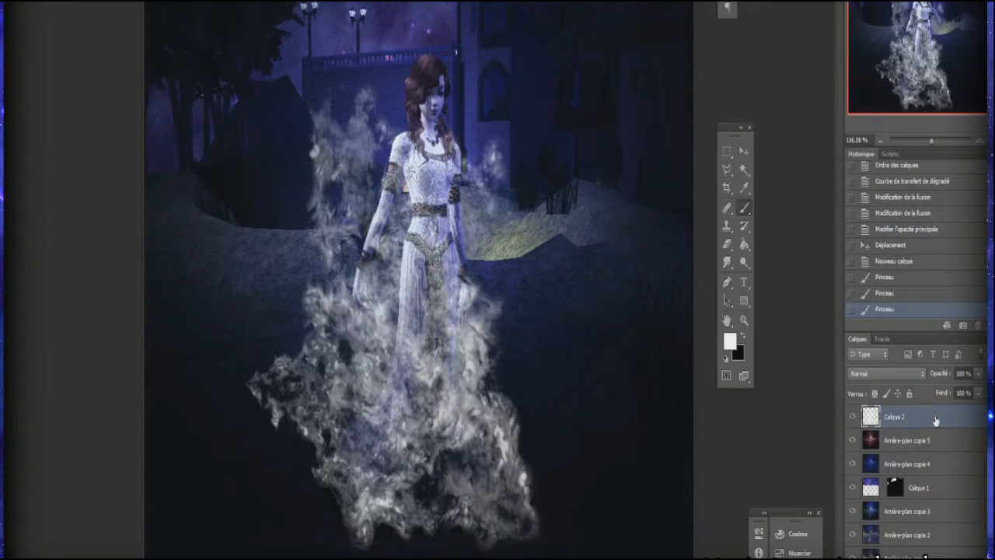
pyautogui.doubleClick(937, 420)
pyautogui.moveTo(622, 85); pyautogui.dragTo(637, 44)
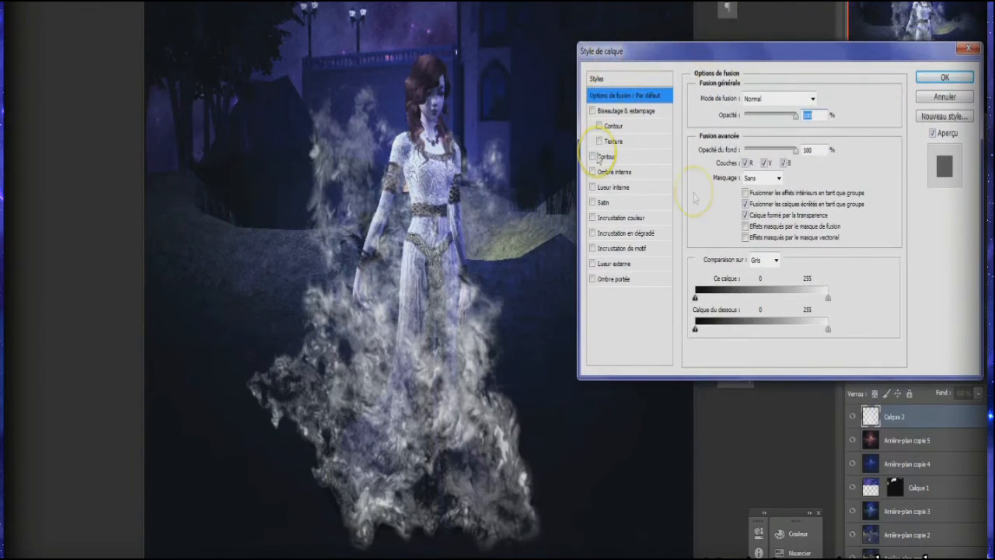
pyautogui.moveTo(798, 154); pyautogui.dragTo(889, 155)
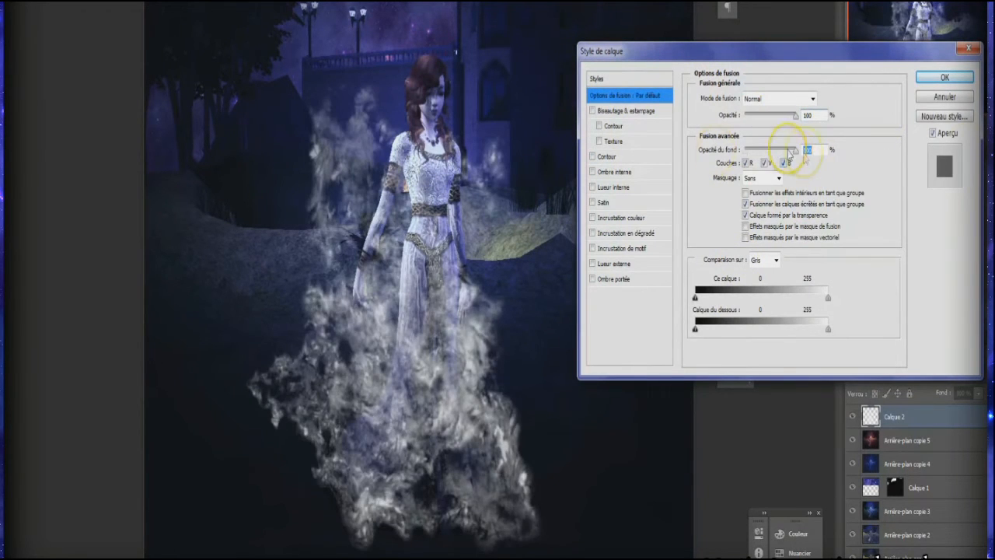
pyautogui.click(620, 218)
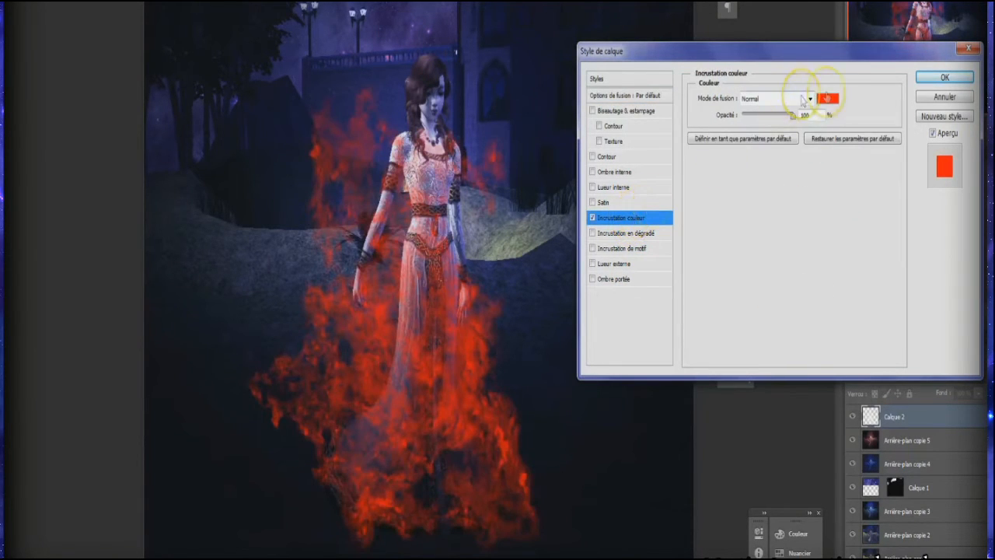
pyautogui.click(826, 100)
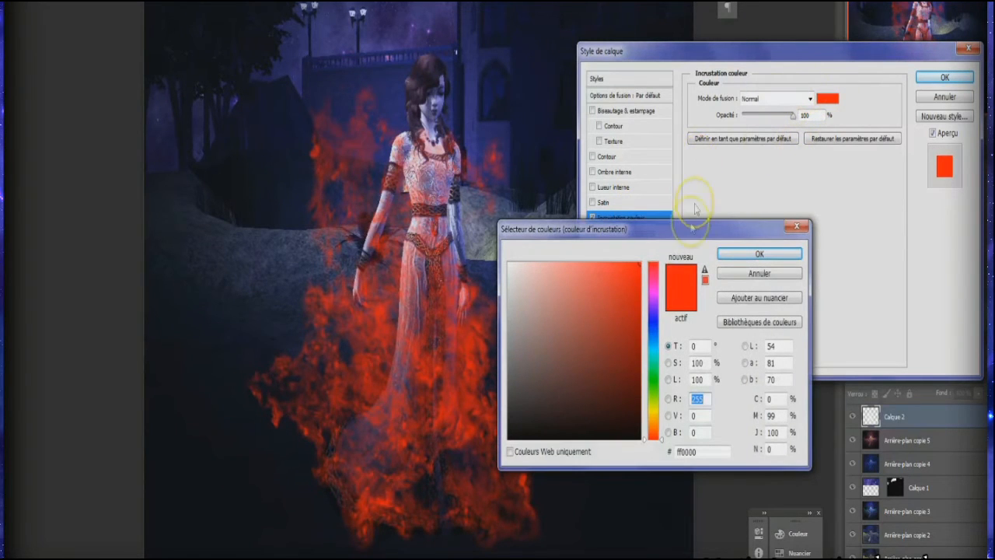
pyautogui.moveTo(655, 397); pyautogui.dragTo(653, 420)
pyautogui.moveTo(596, 329)
pyautogui.mouseDown()
pyautogui.moveTo(596, 288)
pyautogui.moveTo(560, 243)
pyautogui.mouseUp()
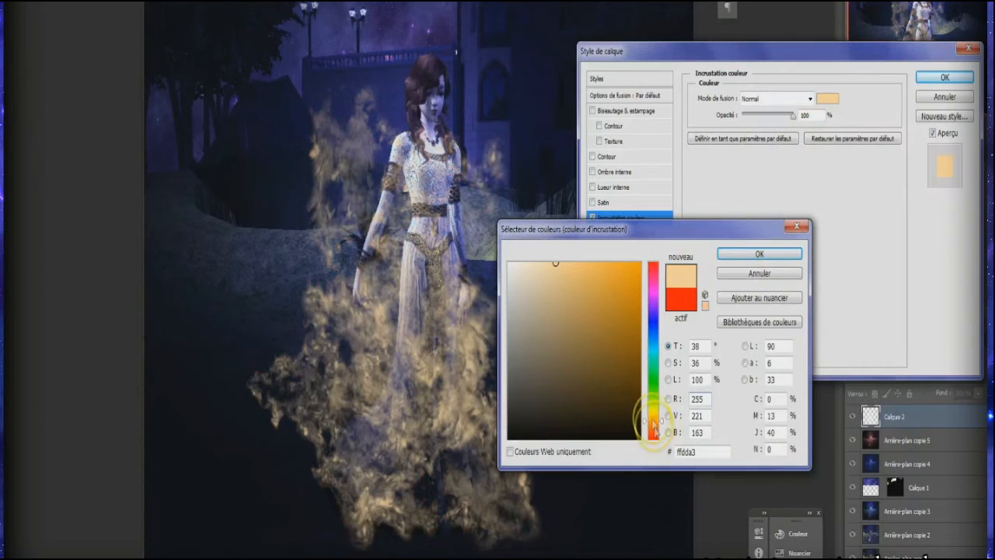
pyautogui.moveTo(653, 423); pyautogui.dragTo(653, 422)
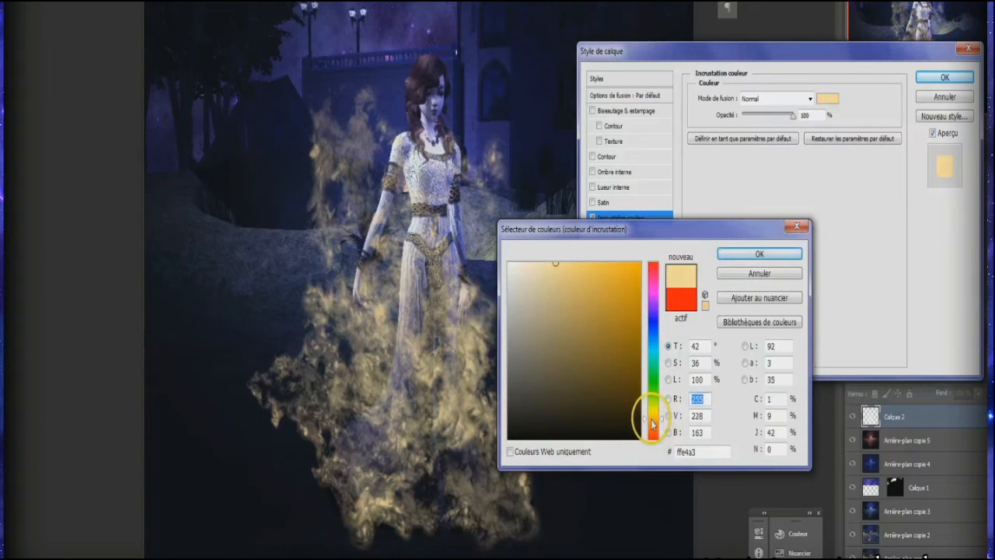
pyautogui.click(744, 256)
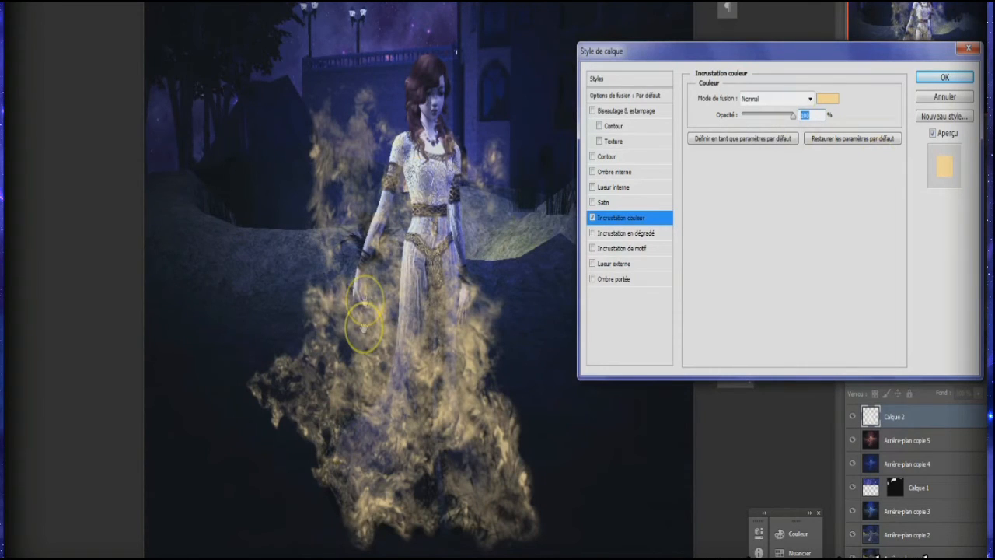
# Step: Add an orange inner glow to Calque 2 with Normal blending and 100% opacity, reducing its size to the minimum
pyautogui.click(616, 188)
pyautogui.click(800, 99)
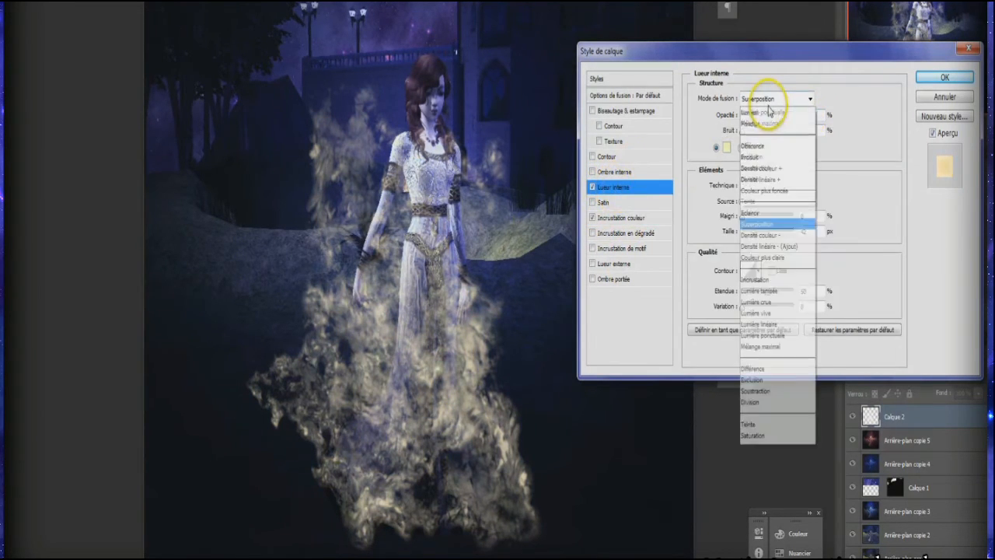
pyautogui.click(758, 105)
pyautogui.moveTo(781, 118); pyautogui.dragTo(792, 124)
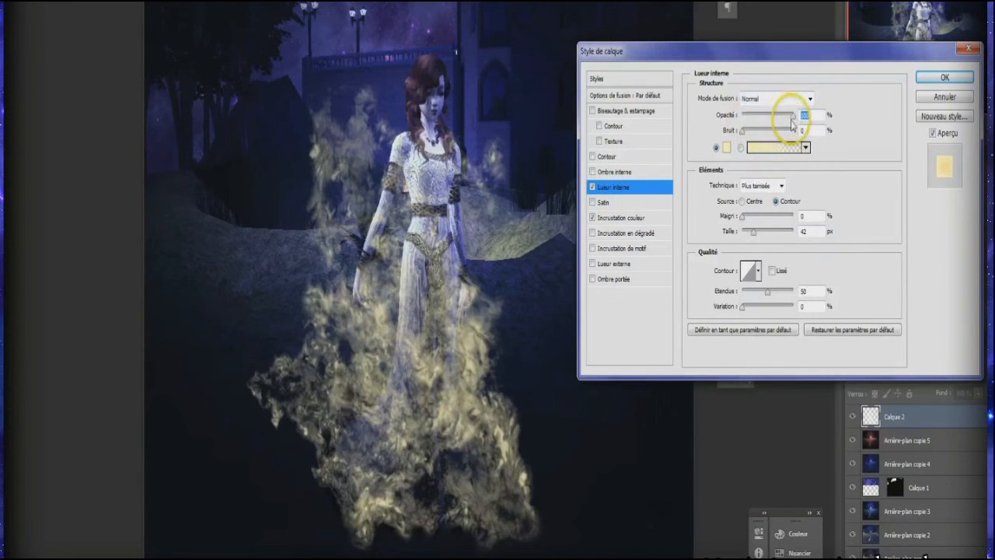
pyautogui.click(728, 149)
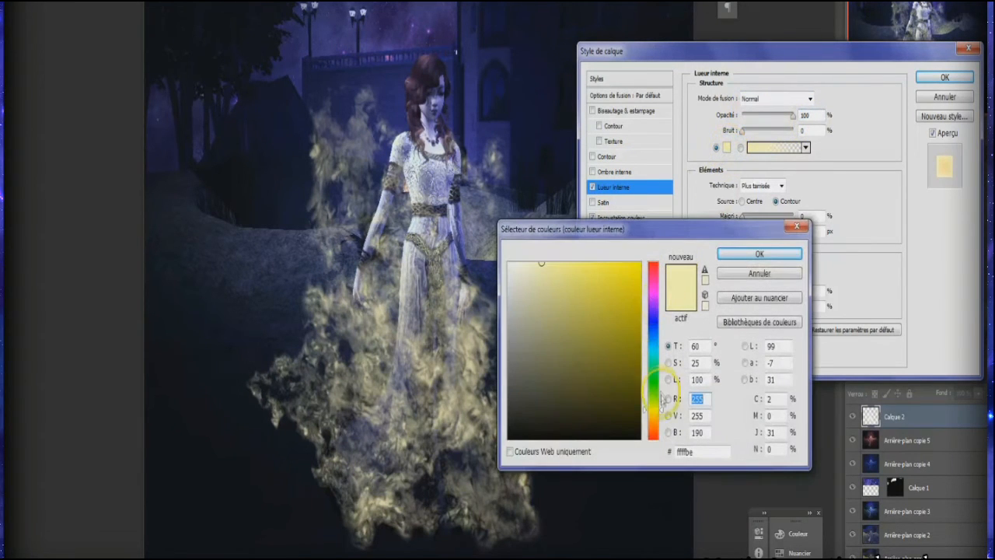
pyautogui.moveTo(661, 399); pyautogui.dragTo(652, 424)
pyautogui.moveTo(604, 311); pyautogui.dragTo(708, 222)
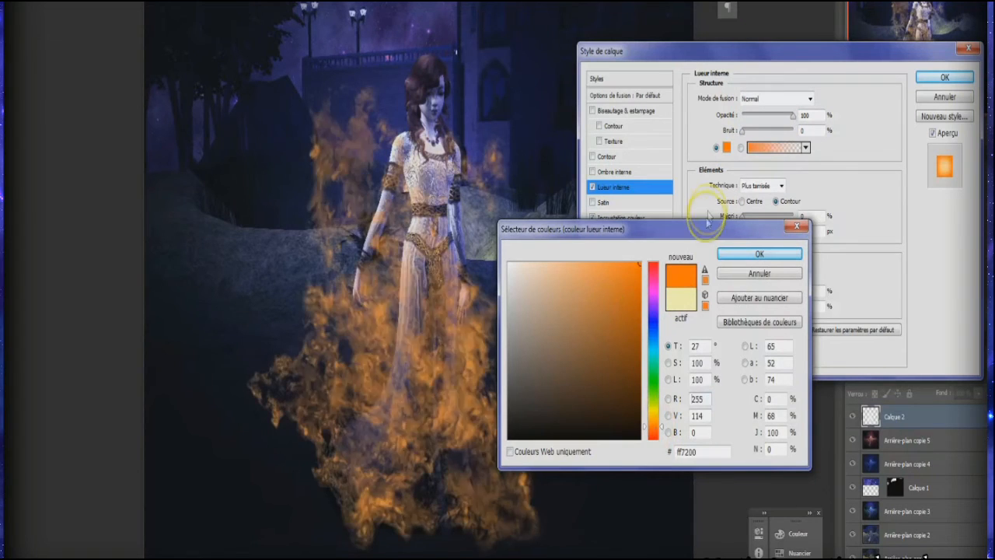
pyautogui.click(721, 256)
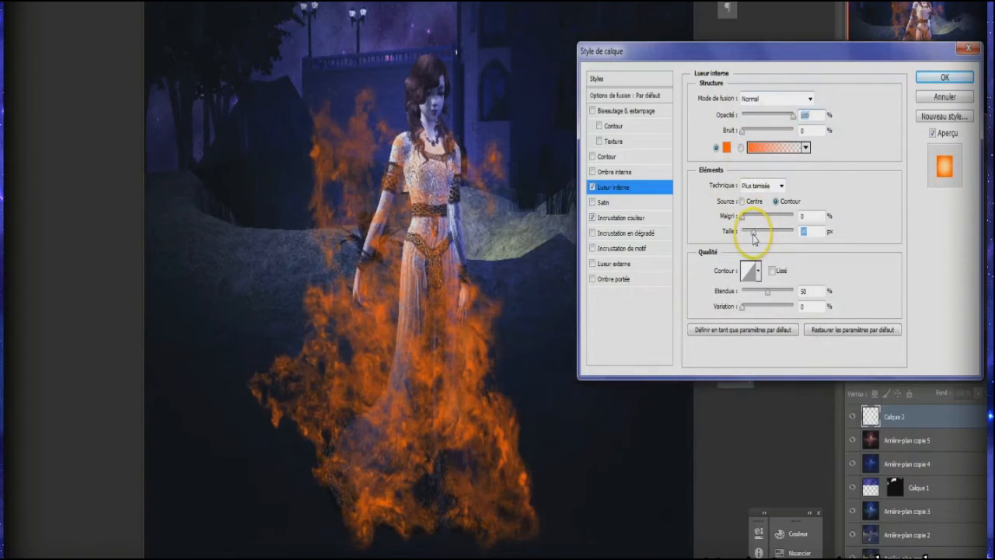
pyautogui.moveTo(753, 239); pyautogui.dragTo(743, 231)
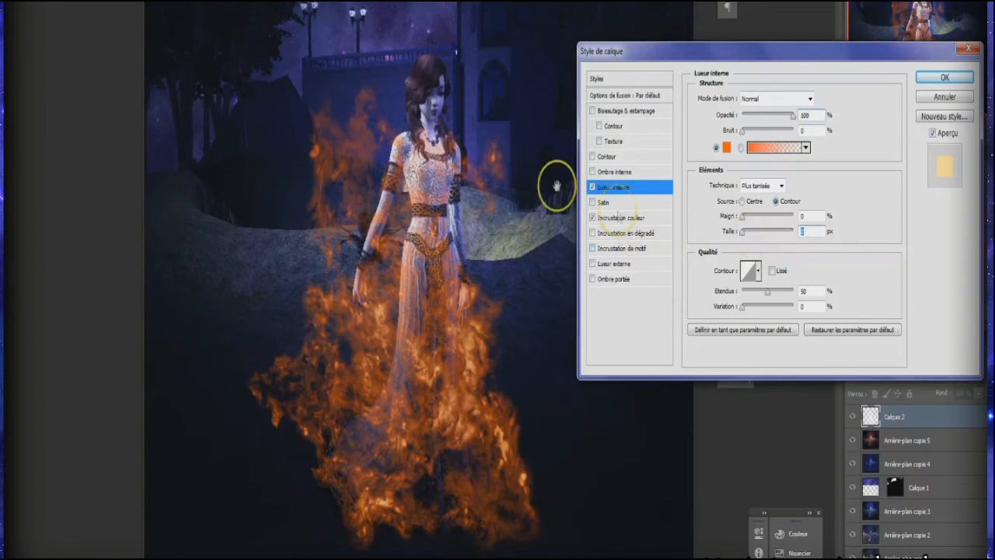
# Step: Add an outer glow to Calque 2 and set its colour to the dark red 340000
pyautogui.click(622, 267)
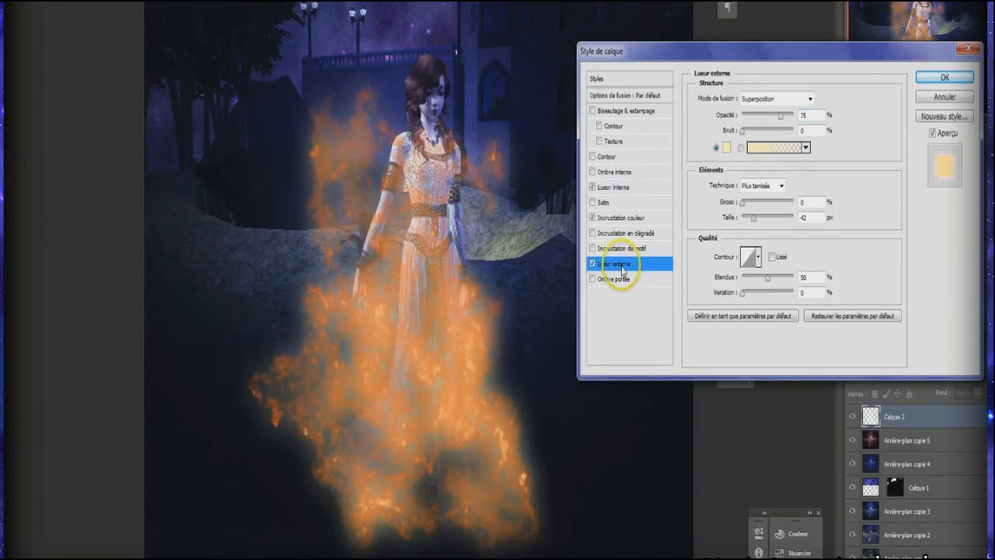
pyautogui.click(728, 148)
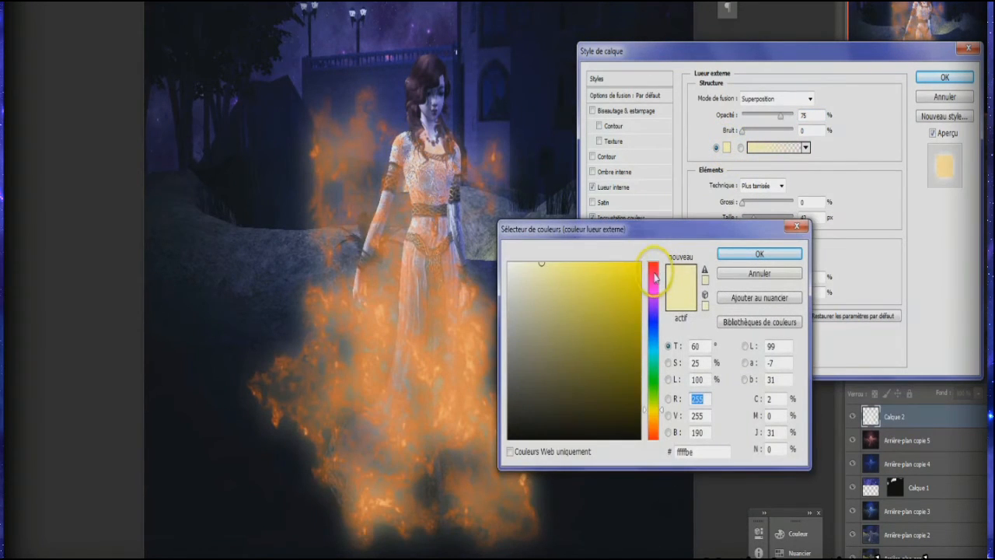
pyautogui.click(655, 265)
pyautogui.moveTo(609, 342); pyautogui.dragTo(667, 403)
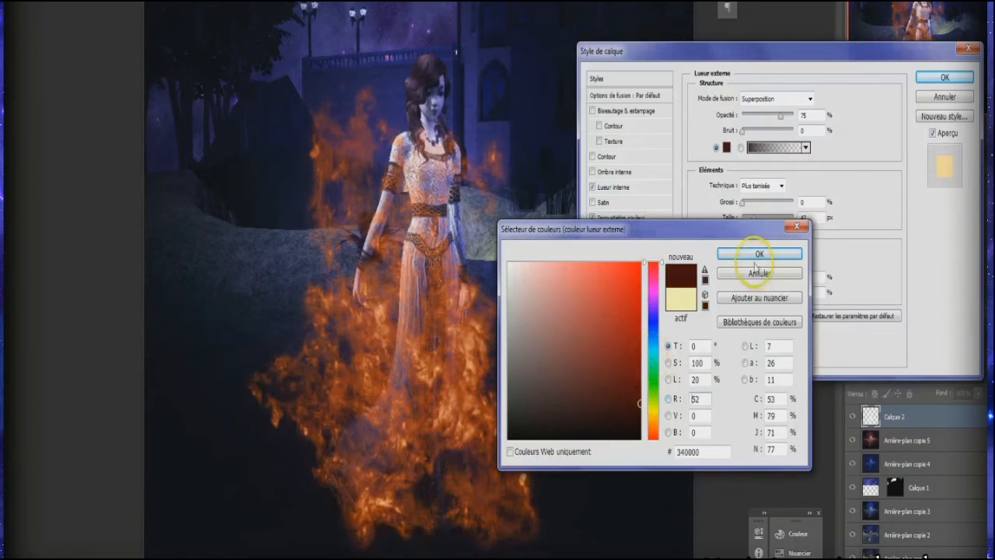
pyautogui.click(759, 254)
# Step: Set the outer glow's blend mode to Incrustation, reduce its size, and apply the layer style
pyautogui.click(777, 98)
pyautogui.click(764, 112)
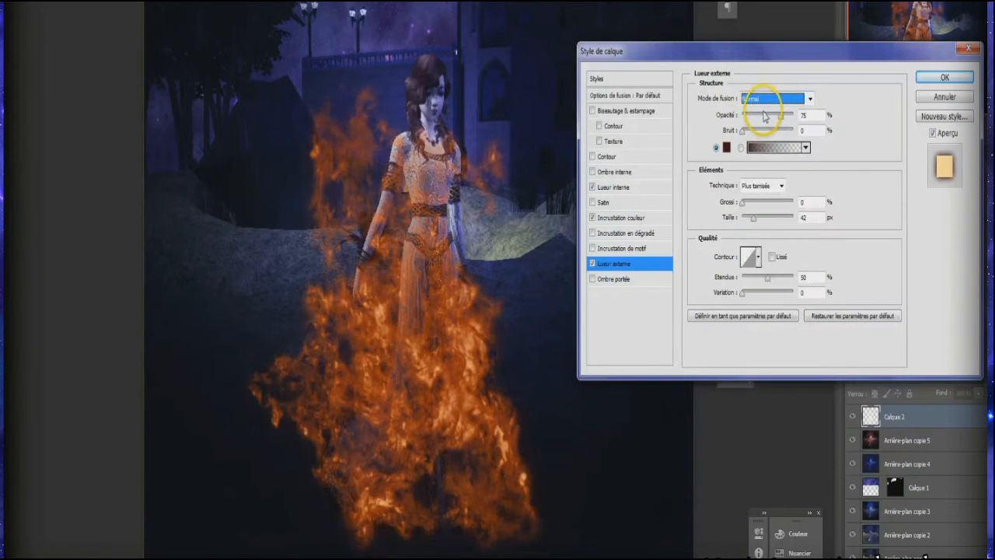
pyautogui.click(777, 99)
pyautogui.click(766, 256)
pyautogui.moveTo(753, 218); pyautogui.dragTo(752, 222)
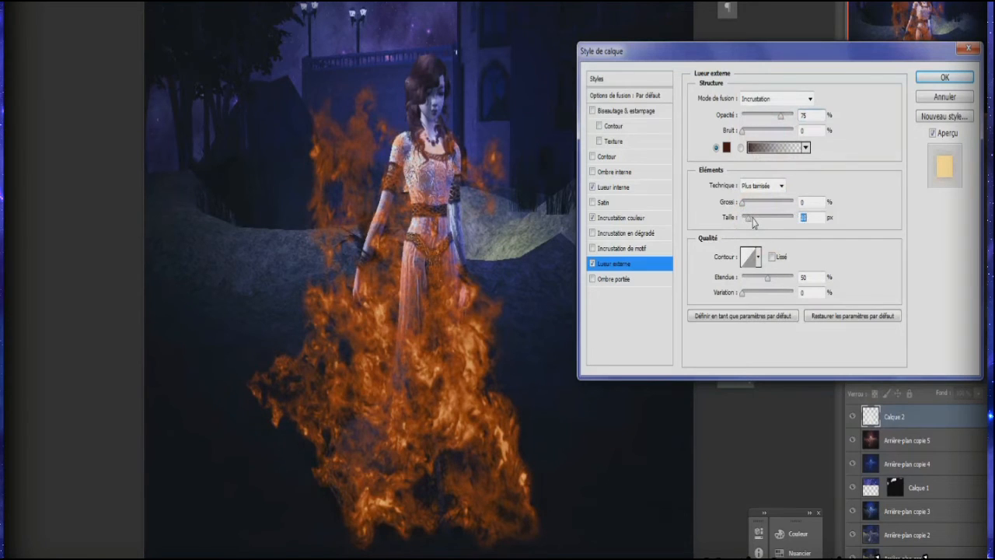
pyautogui.click(943, 77)
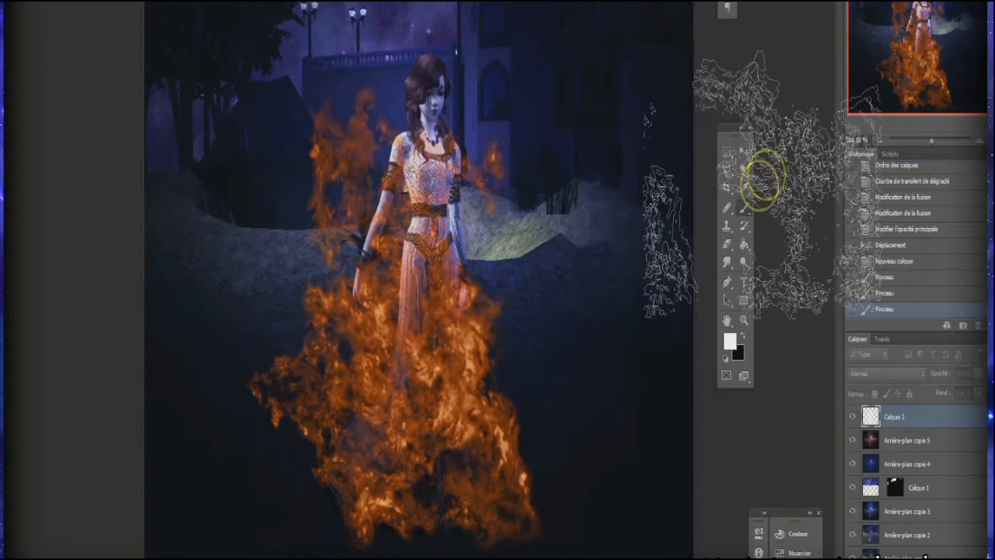
# Step: Try the 2344 px fire brush at 463 px with a stamp on each side of the woman, and undo both stamps
pyautogui.rightClick(437, 192)
pyautogui.scroll(-5, 482, 291)
pyautogui.click(465, 336)
pyautogui.click(466, 319)
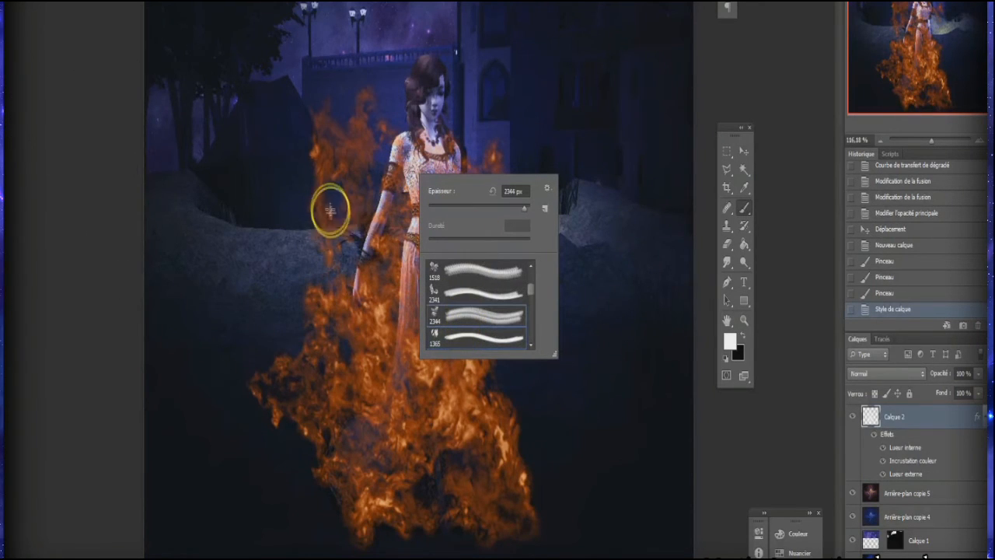
pyautogui.moveTo(525, 210); pyautogui.dragTo(487, 212)
pyautogui.click(326, 235)
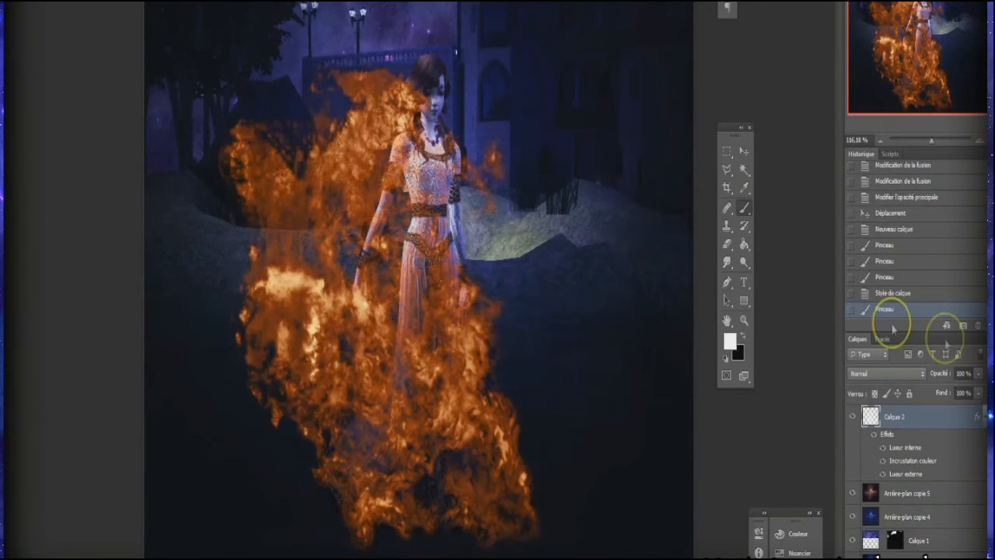
pyautogui.click(610, 198)
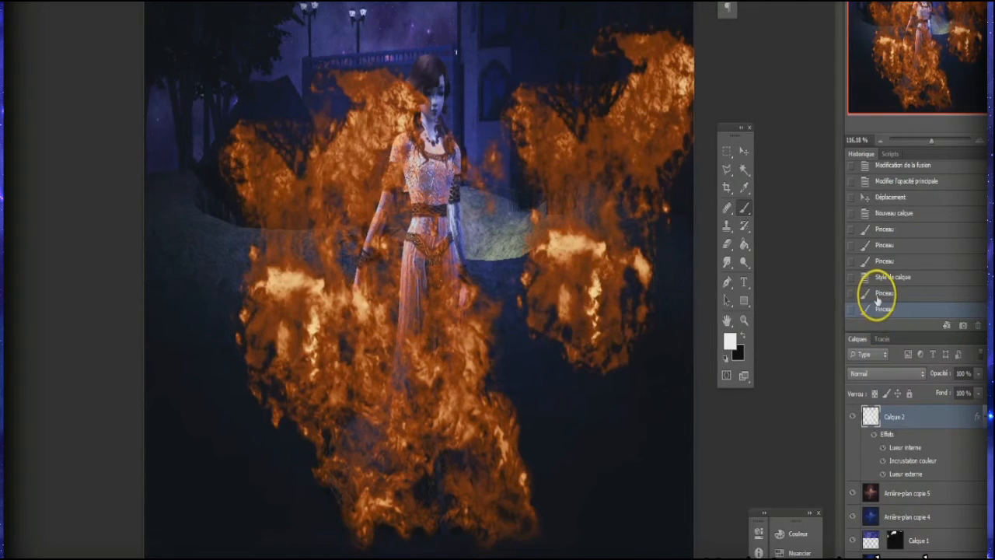
pyautogui.click(885, 293)
pyautogui.click(893, 277)
# Step: Try a small stamp of the 1463 px fire brush beside the woman's shoulder, and undo it
pyautogui.rightClick(387, 253)
pyautogui.scroll(-5, 456, 398)
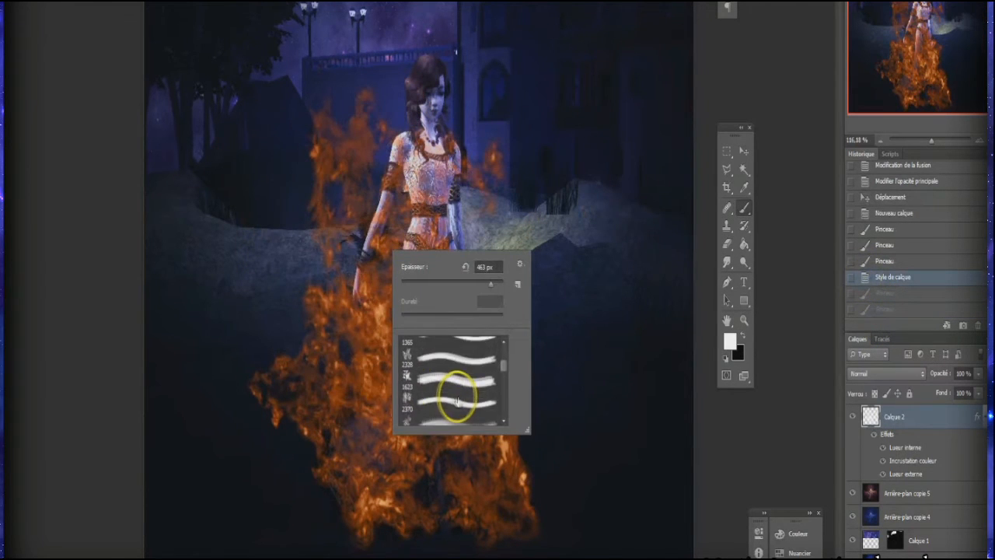
pyautogui.scroll(-2, 451, 404)
pyautogui.click(447, 392)
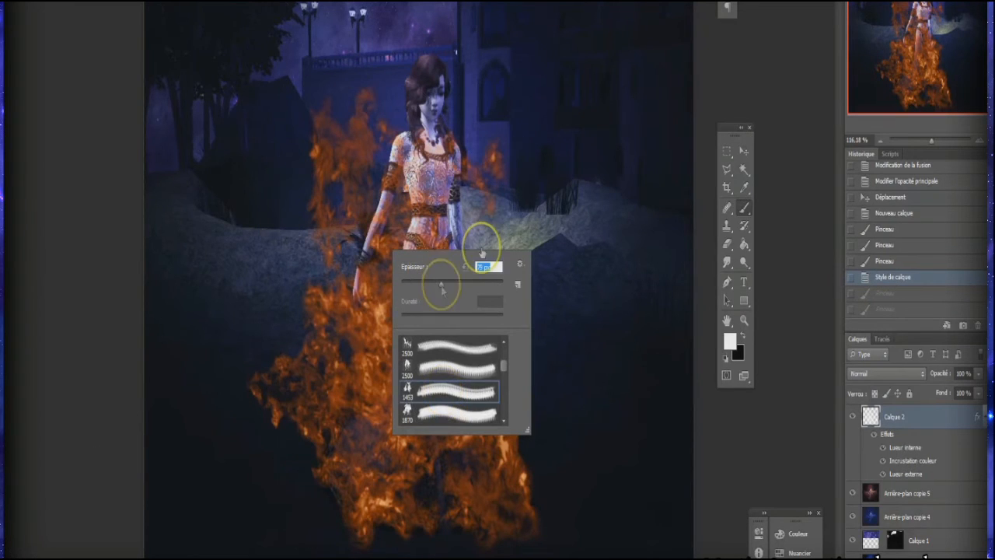
pyautogui.click(543, 192)
pyautogui.click(879, 294)
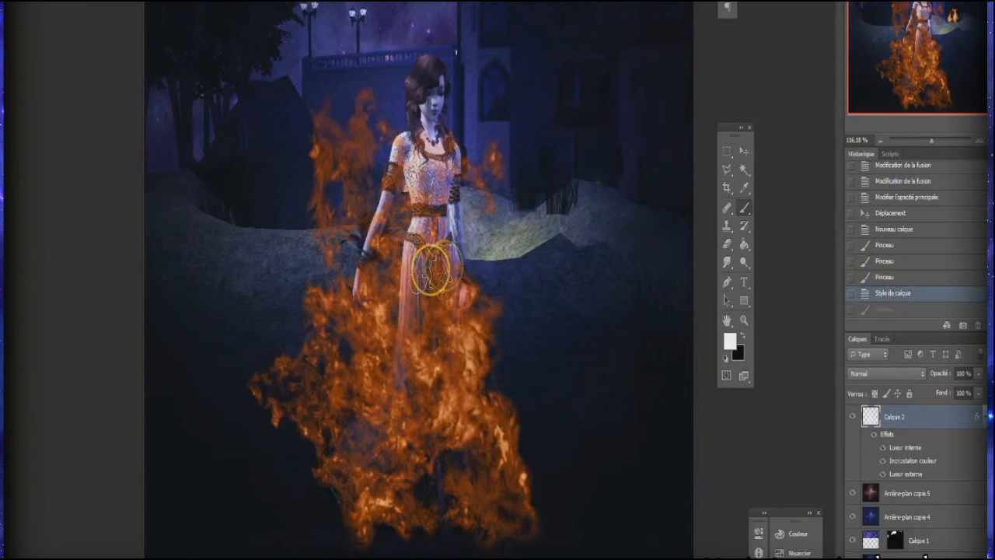
# Step: Try the 2163 px fire brush at 189 px with one stamp beside the woman's arm, and undo it
pyautogui.rightClick(420, 313)
pyautogui.scroll(-2, 459, 437)
pyautogui.click(467, 465)
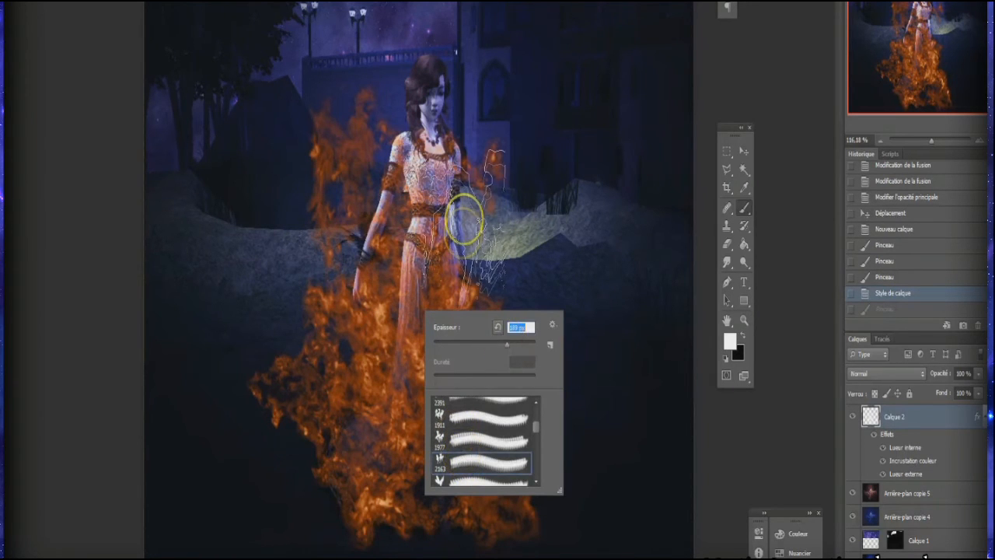
pyautogui.click(464, 229)
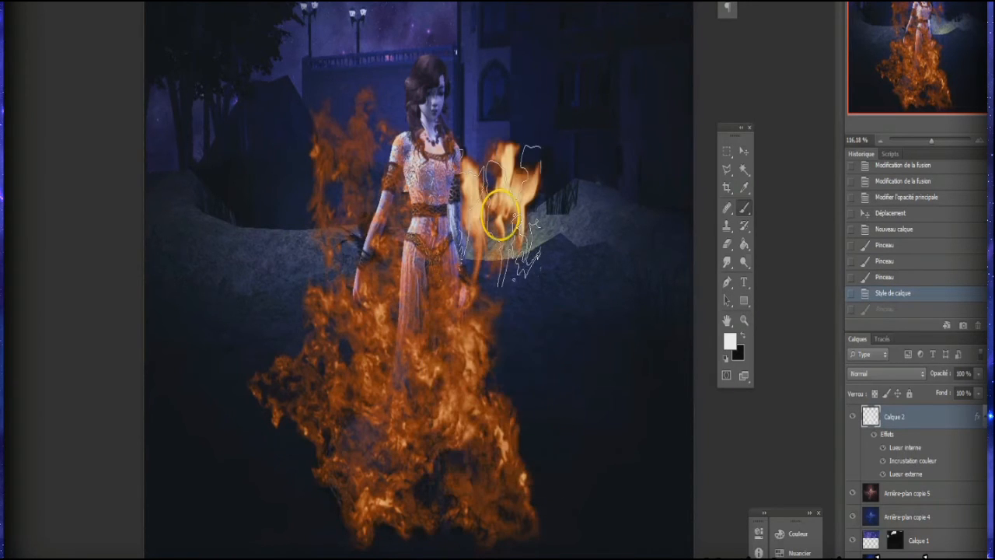
pyautogui.click(892, 293)
pyautogui.rightClick(459, 321)
pyautogui.scroll(-5, 497, 451)
pyautogui.click(876, 416)
# Step: Enclose all the flames on Calque 2 in a rectangular selection, delete them, and deselect
pyautogui.click(726, 151)
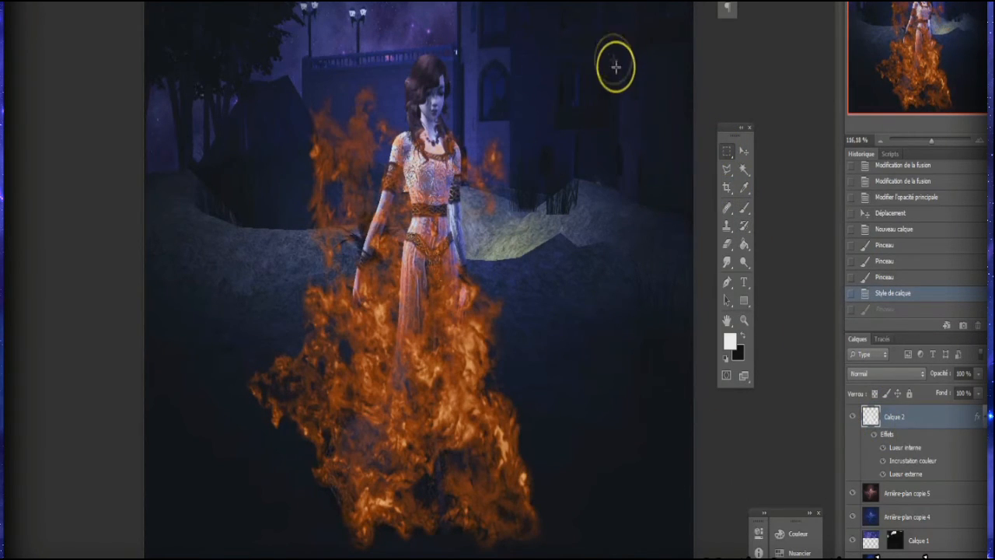
pyautogui.moveTo(618, 8); pyautogui.dragTo(192, 559)
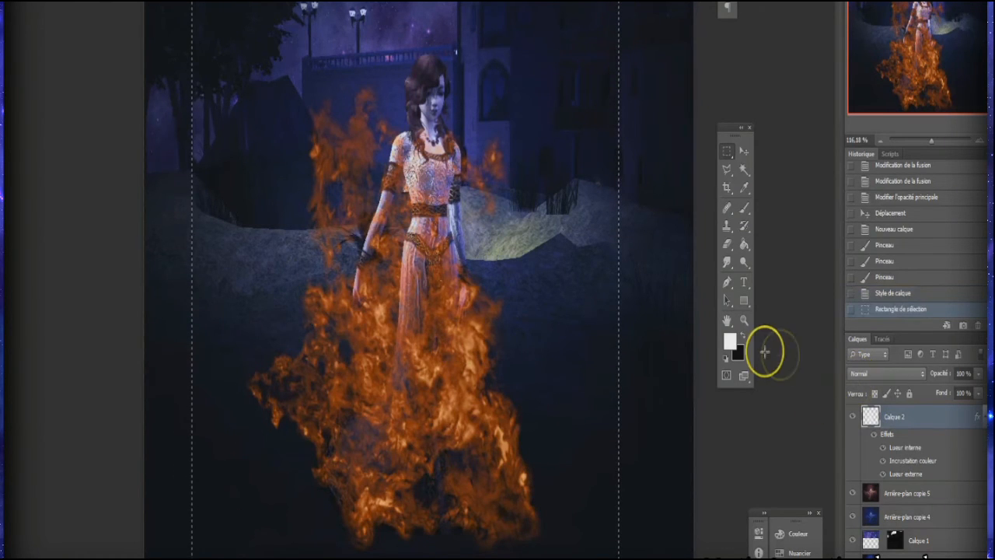
pyautogui.press('Delete')
pyautogui.rightClick(504, 177)
pyautogui.click(529, 187)
# Step: Stamp styled orange flames over the woman's dress on Calque 2 with the 705 px fire brush at a reduced size
pyautogui.click(743, 207)
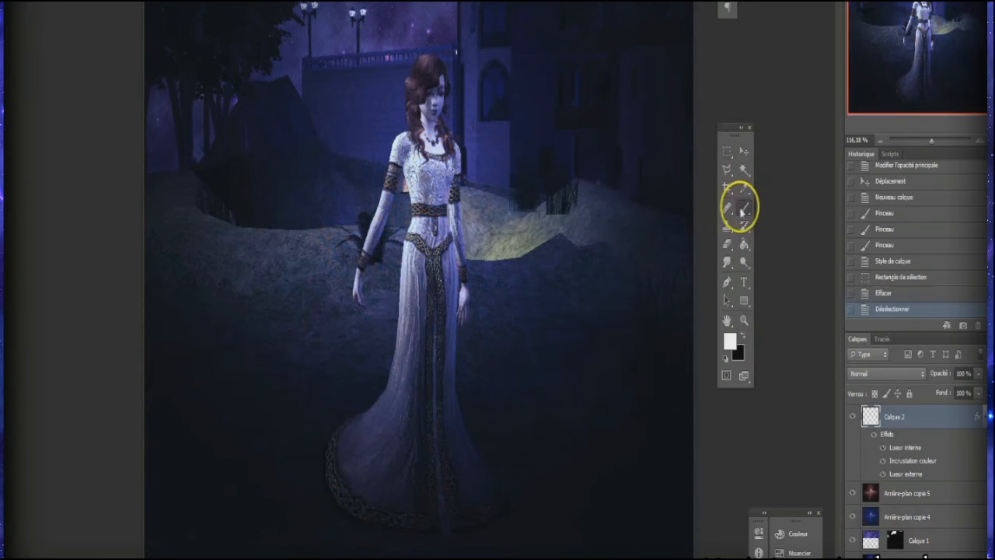
pyautogui.rightClick(918, 421)
pyautogui.click(918, 423)
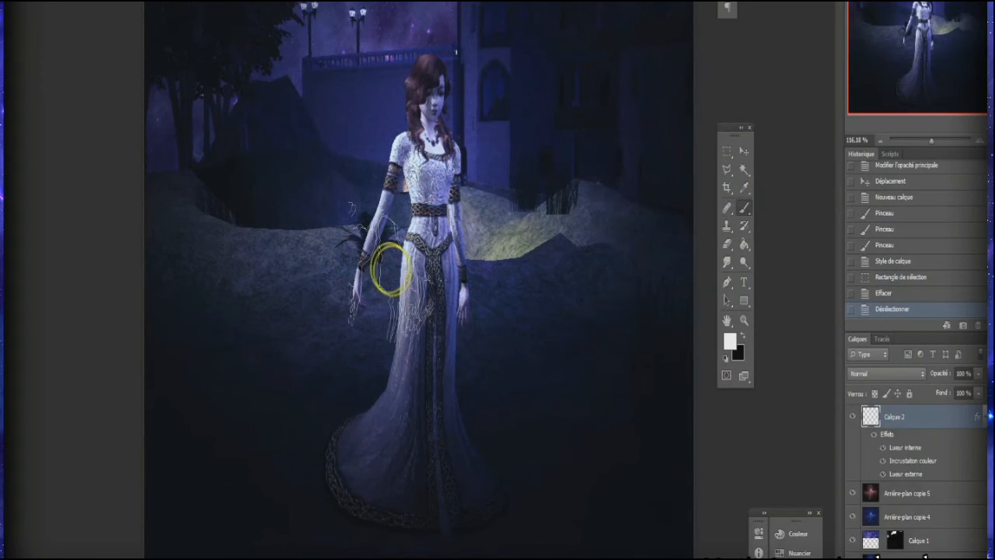
pyautogui.rightClick(394, 269)
pyautogui.scroll(7, 451, 397)
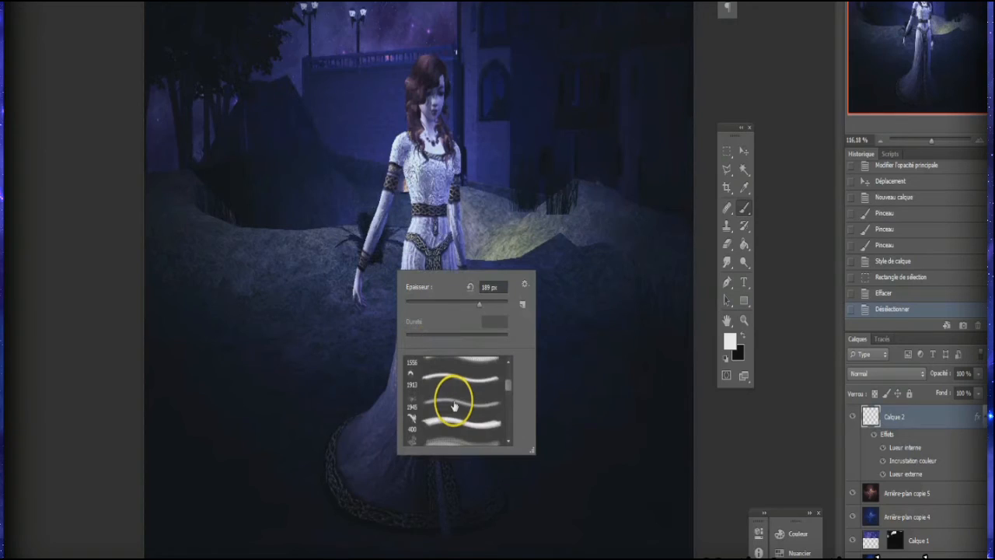
pyautogui.click(458, 380)
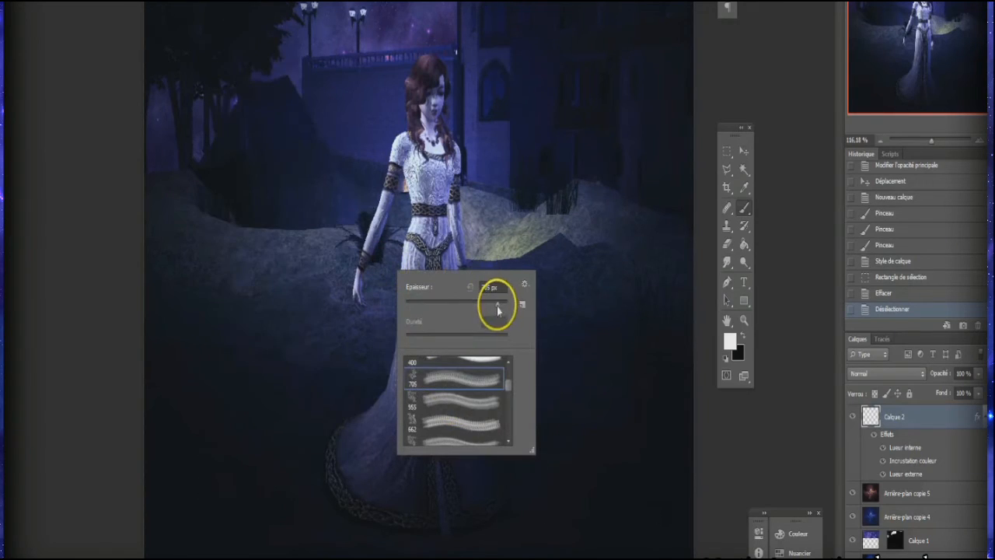
pyautogui.click(762, 117)
pyautogui.click(399, 375)
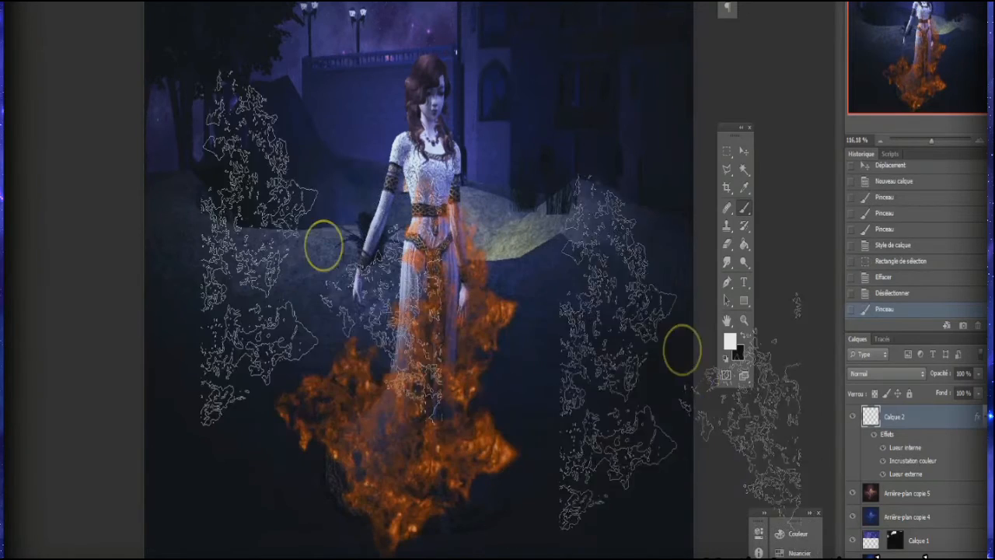
# Step: Change the colour overlay of Calque 2's flames to light blue a3d7ff
pyautogui.doubleClick(946, 418)
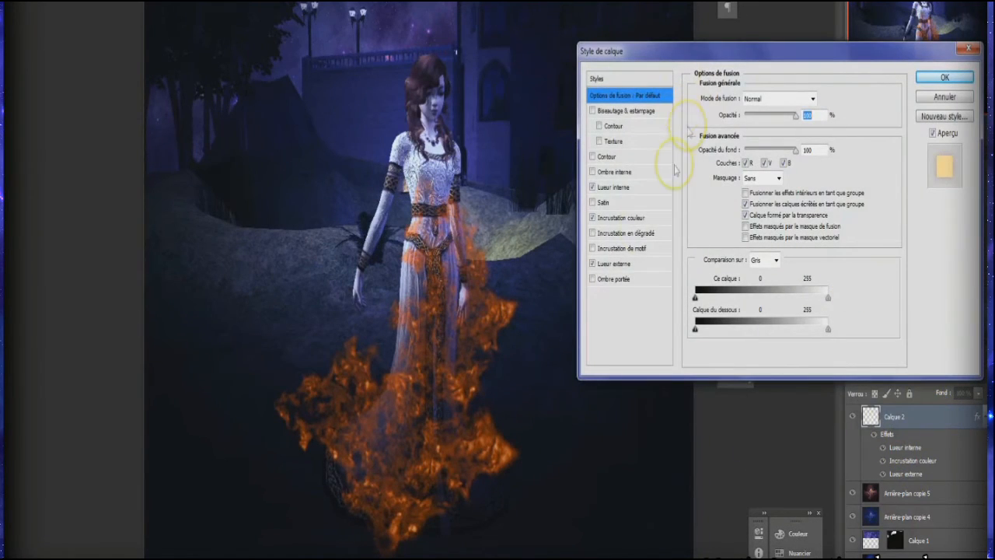
pyautogui.click(636, 220)
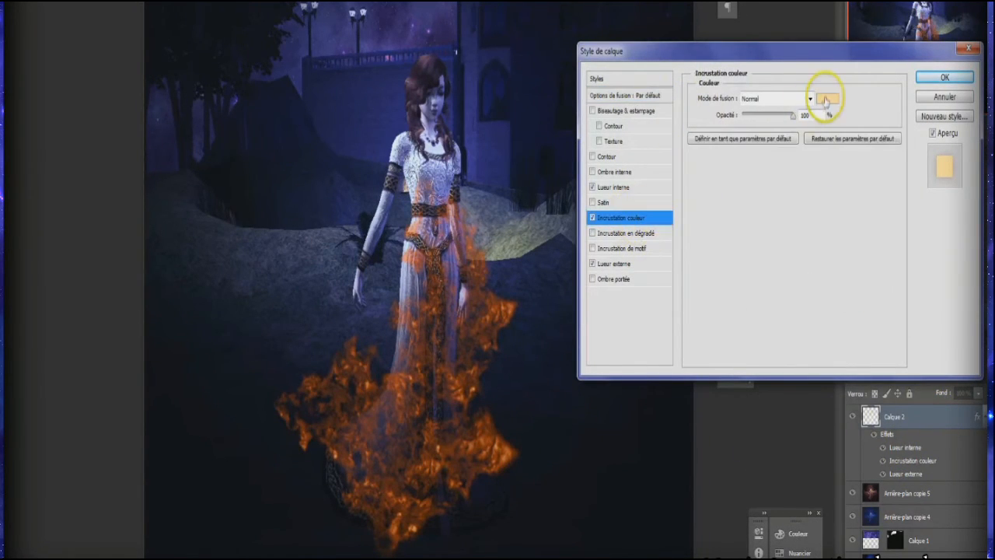
pyautogui.click(828, 98)
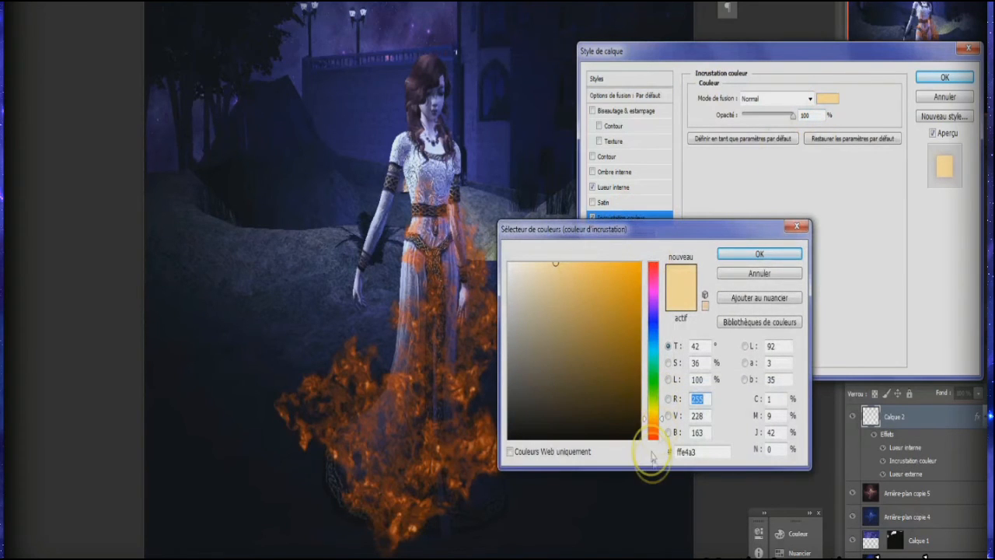
pyautogui.moveTo(654, 421); pyautogui.dragTo(654, 338)
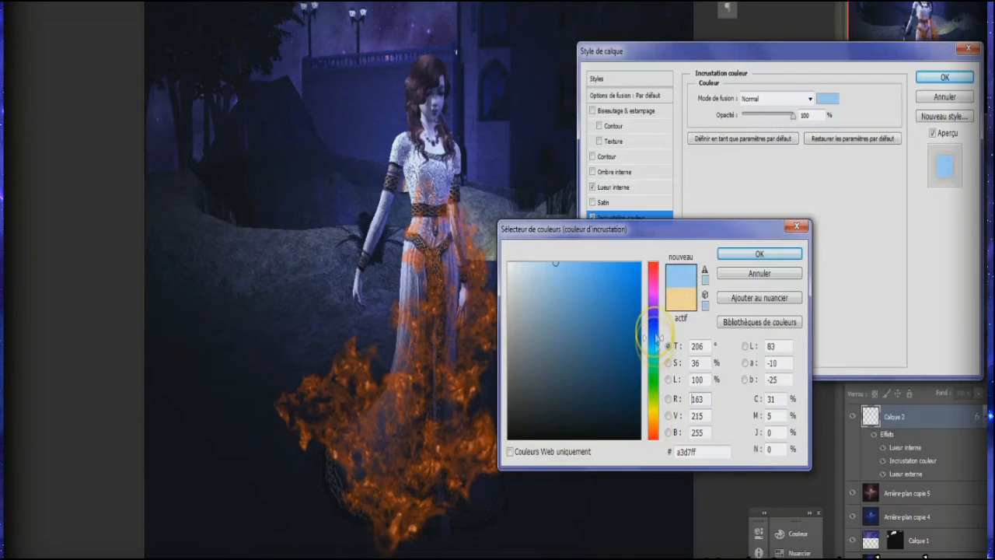
pyautogui.click(760, 254)
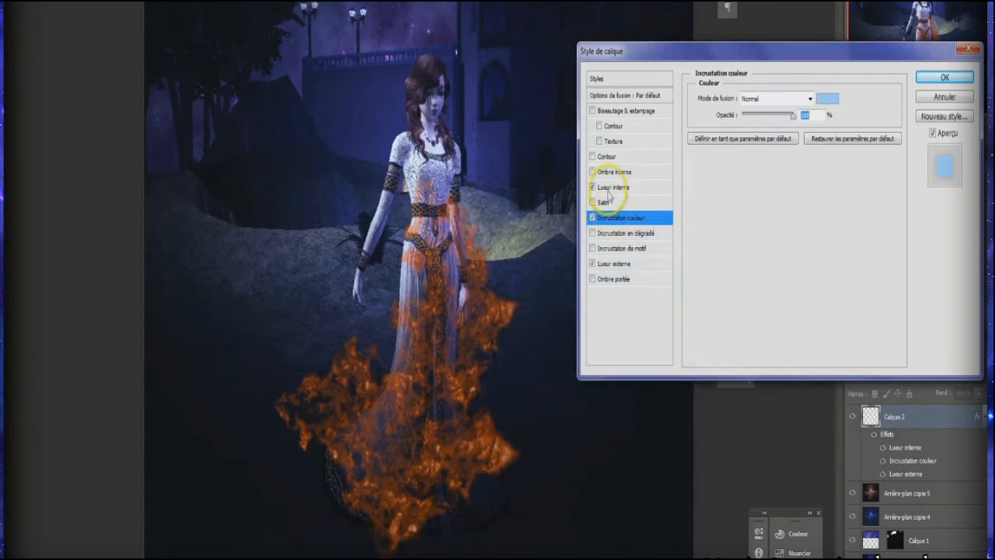
# Step: Change the inner glow colour of Calque 2's flames from orange to a vivid blue
pyautogui.click(614, 186)
pyautogui.click(728, 150)
pyautogui.click(653, 321)
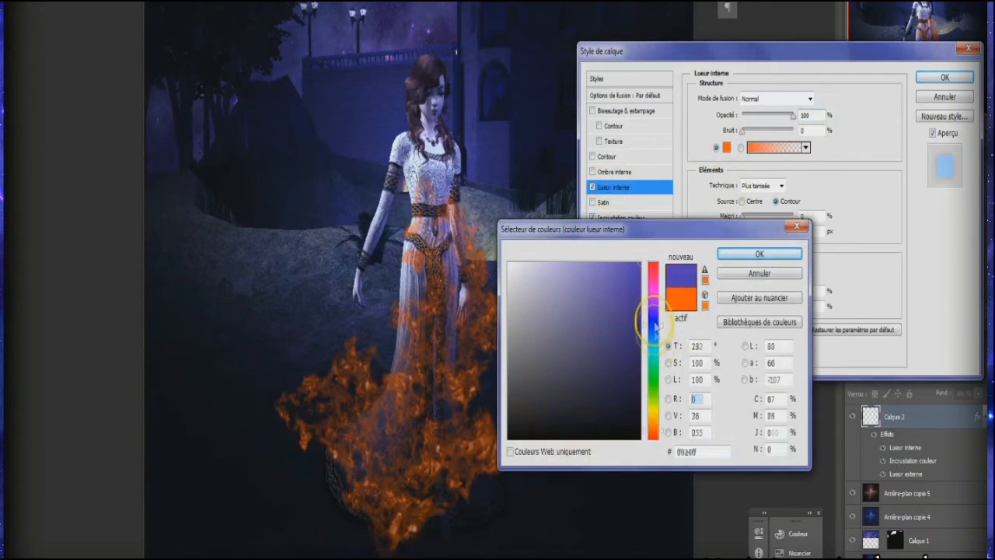
pyautogui.click(618, 333)
pyautogui.moveTo(613, 327)
pyautogui.mouseDown()
pyautogui.moveTo(615, 296)
pyautogui.moveTo(647, 289)
pyautogui.mouseUp()
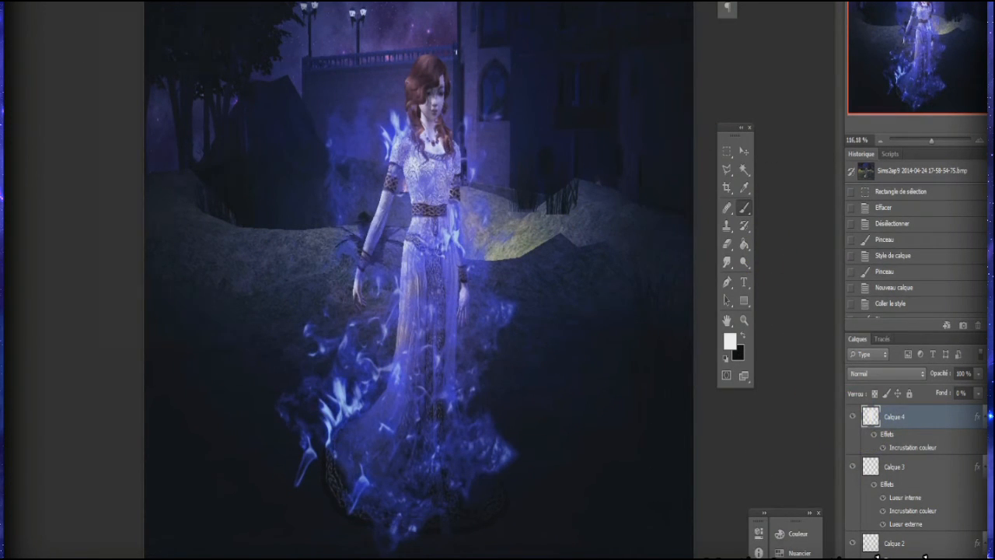
# Step: Create a new layer above Calque 4 and fill it with white using the Paint Bucket
pyautogui.click(109, 1)
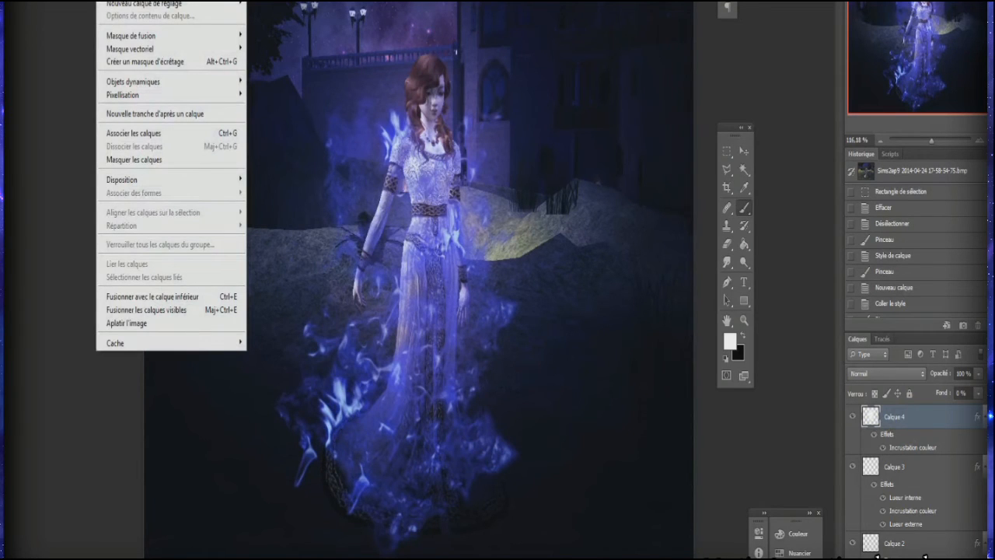
pyautogui.click(397, 1)
pyautogui.click(445, 102)
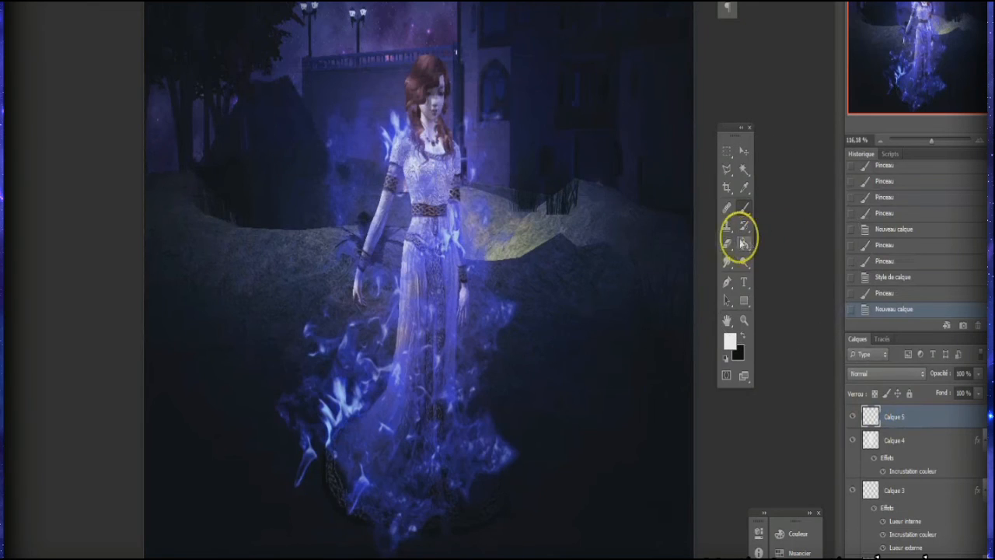
pyautogui.click(571, 224)
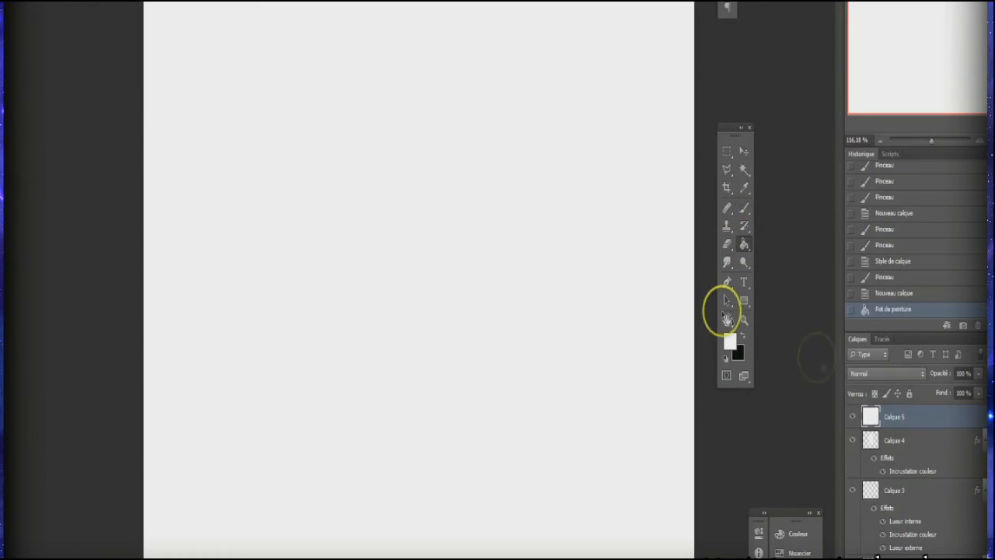
# Step: Set Calque 5's fill opacity to 0% and enable a pattern overlay on it
pyautogui.doubleClick(938, 422)
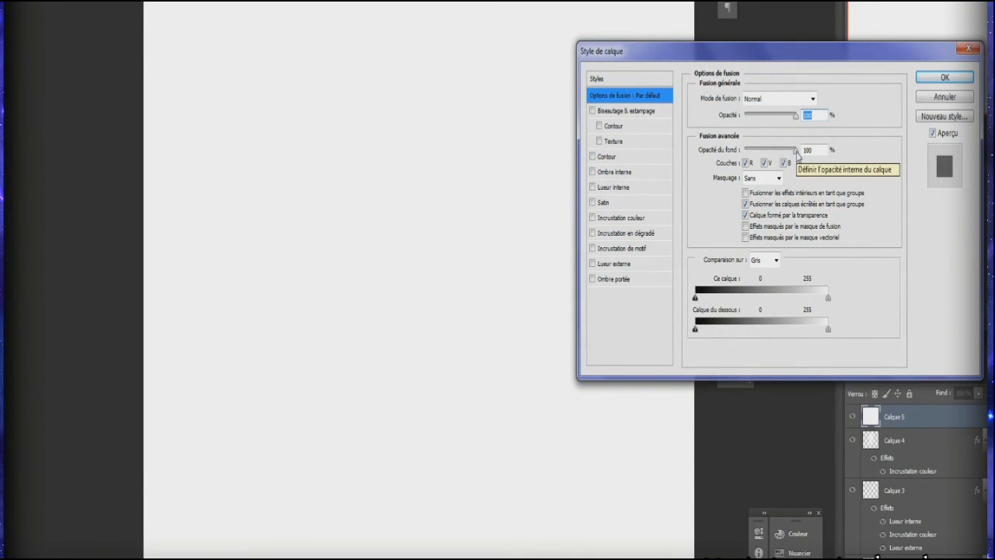
pyautogui.write('0')
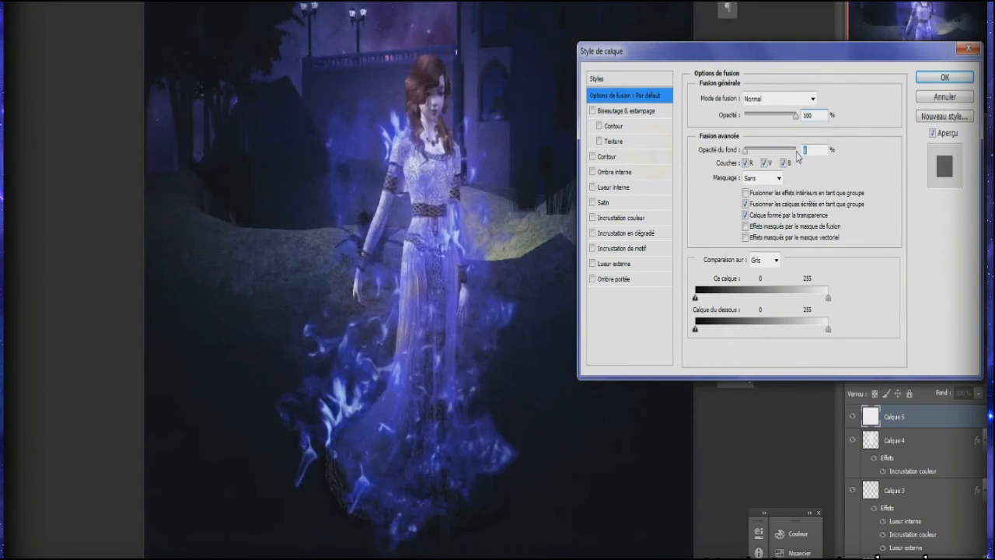
pyautogui.click(633, 248)
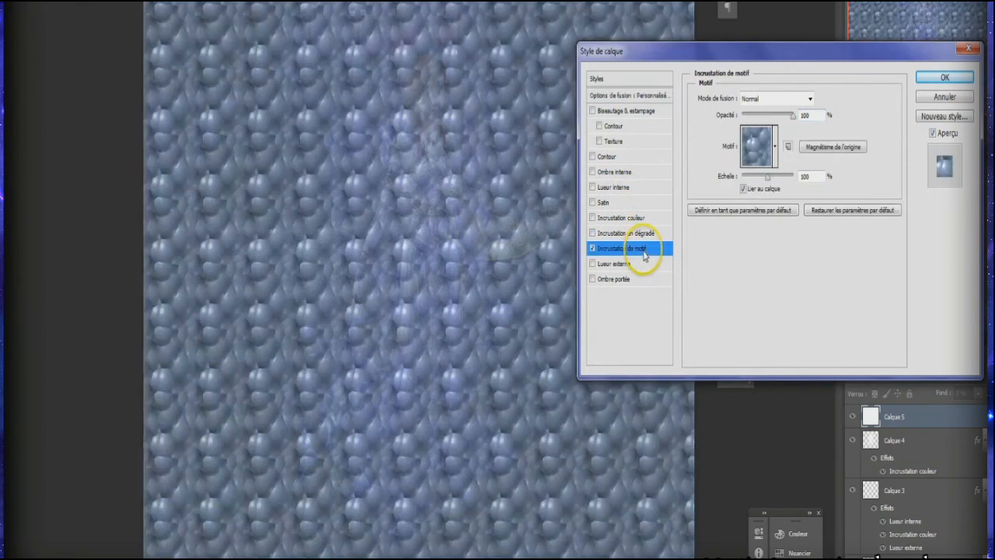
# Step: Choose the dark blue radial glow pattern for Calque 5's overlay and scale it to 53%
pyautogui.click(776, 163)
pyautogui.scroll(-2, 777, 231)
pyautogui.scroll(5, 749, 242)
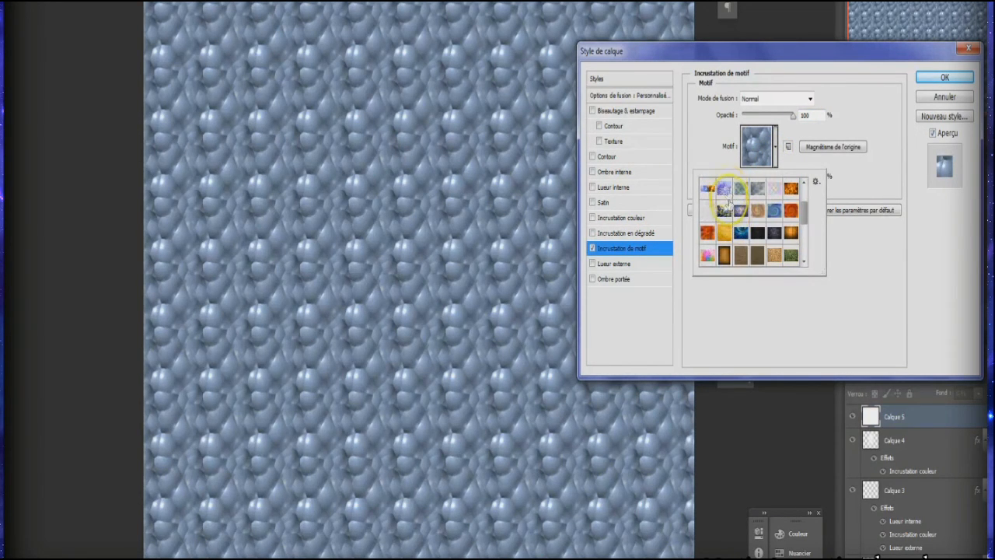
pyautogui.scroll(-2, 734, 220)
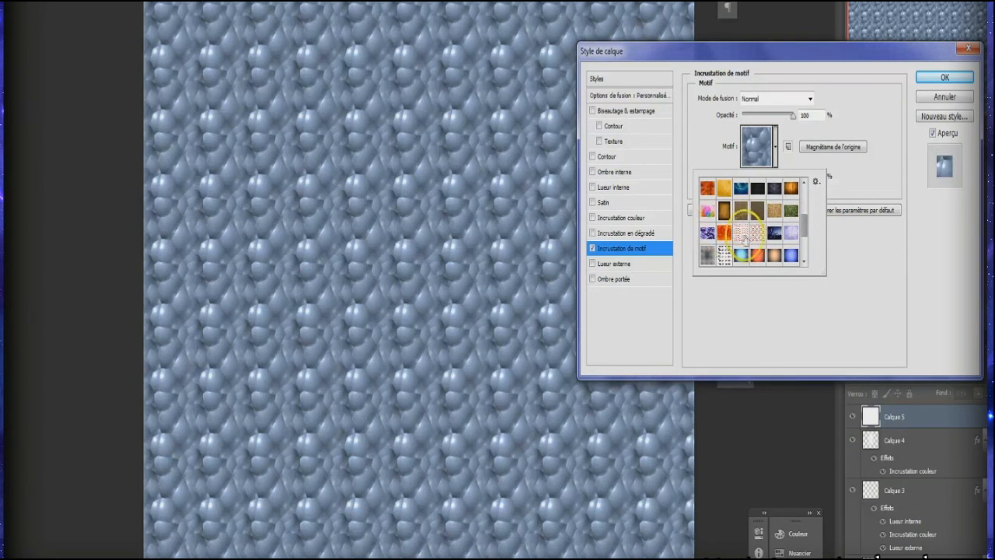
pyautogui.scroll(-1, 744, 233)
pyautogui.click(741, 223)
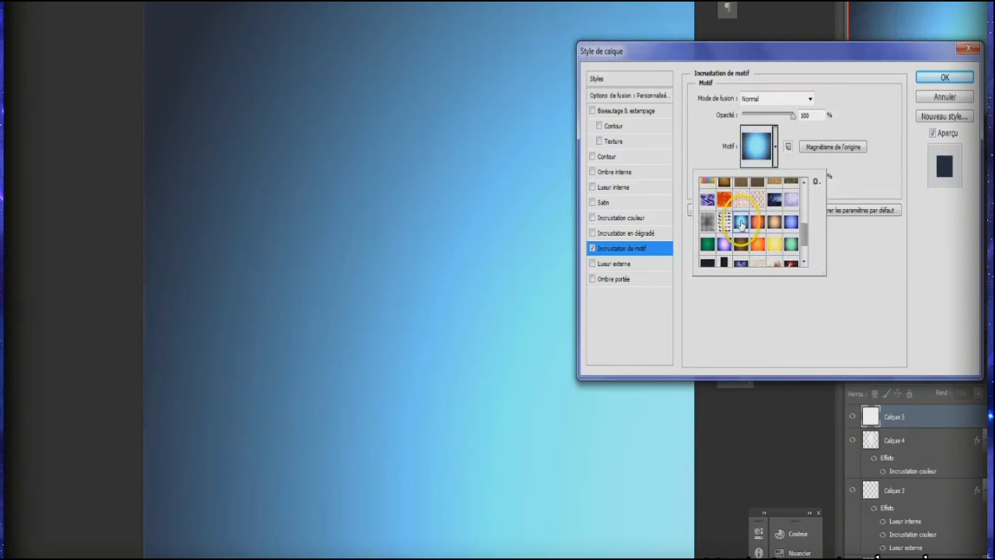
pyautogui.click(791, 224)
pyautogui.click(811, 315)
pyautogui.moveTo(769, 178); pyautogui.dragTo(765, 179)
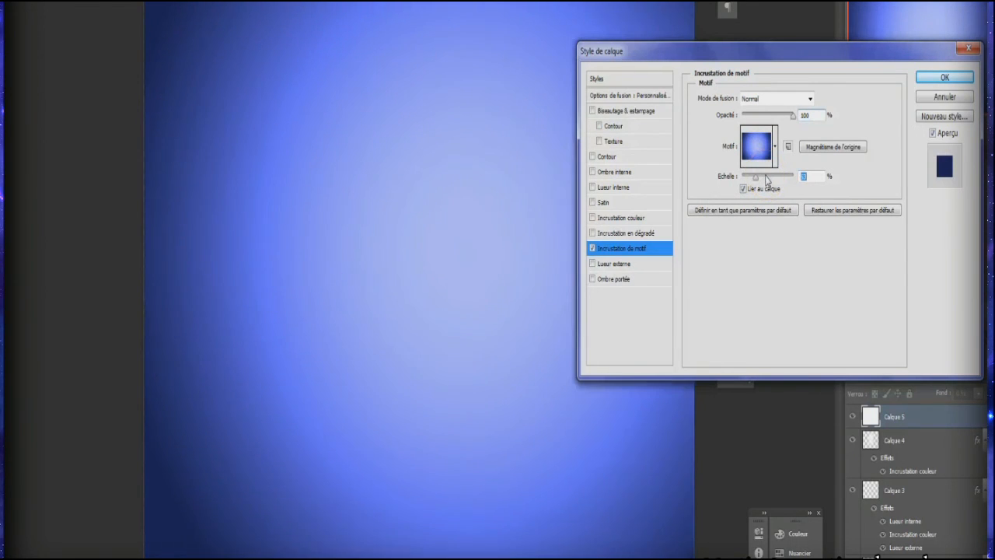
pyautogui.moveTo(395, 273); pyautogui.dragTo(395, 273)
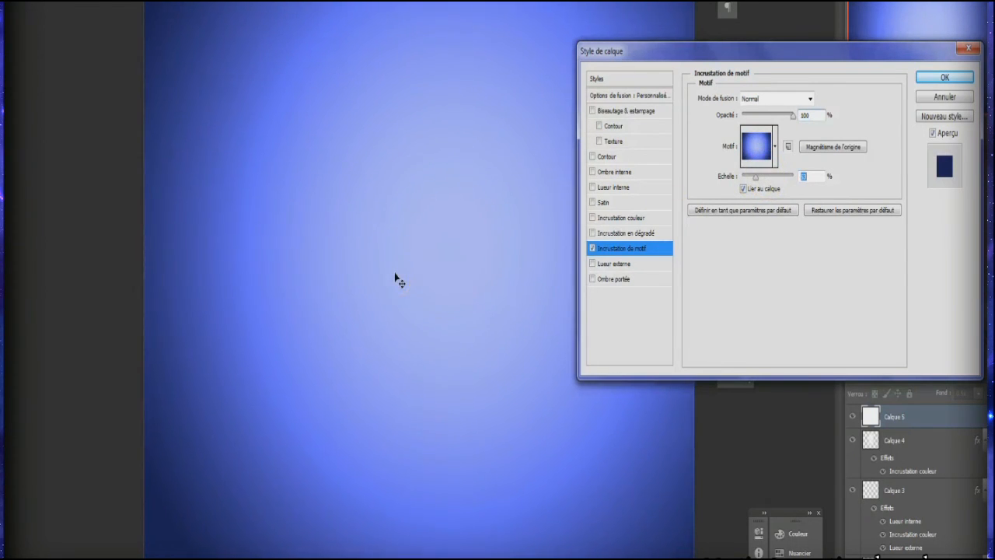
# Step: Try successive blend modes for the pattern overlay and settle on Lumière tamisée
pyautogui.doubleClick(765, 100)
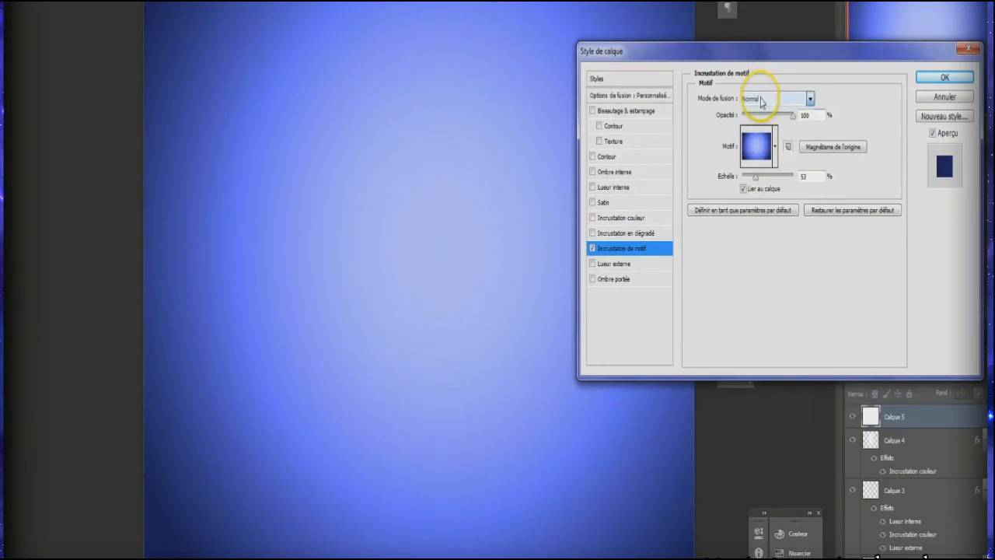
pyautogui.scroll(-6, 765, 100)
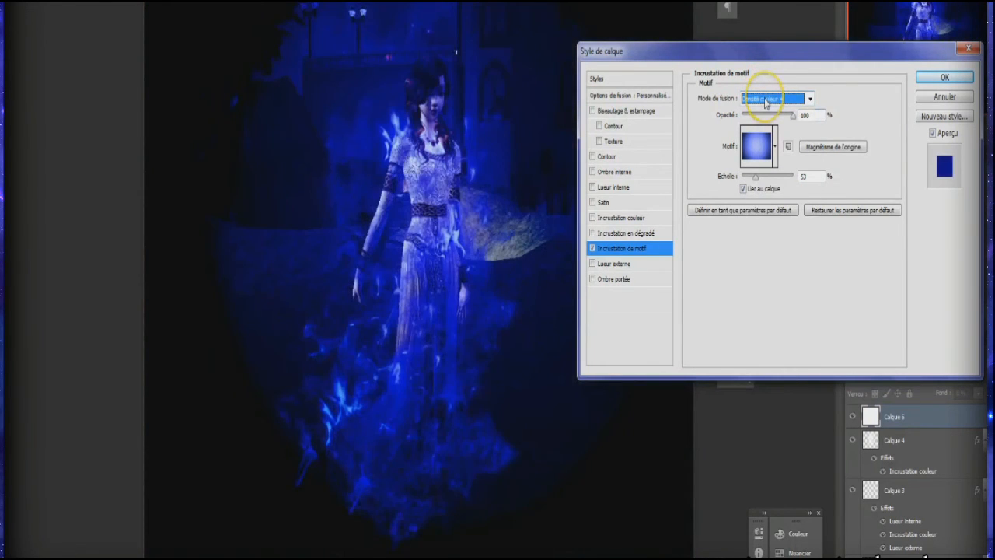
pyautogui.scroll(-4, 765, 100)
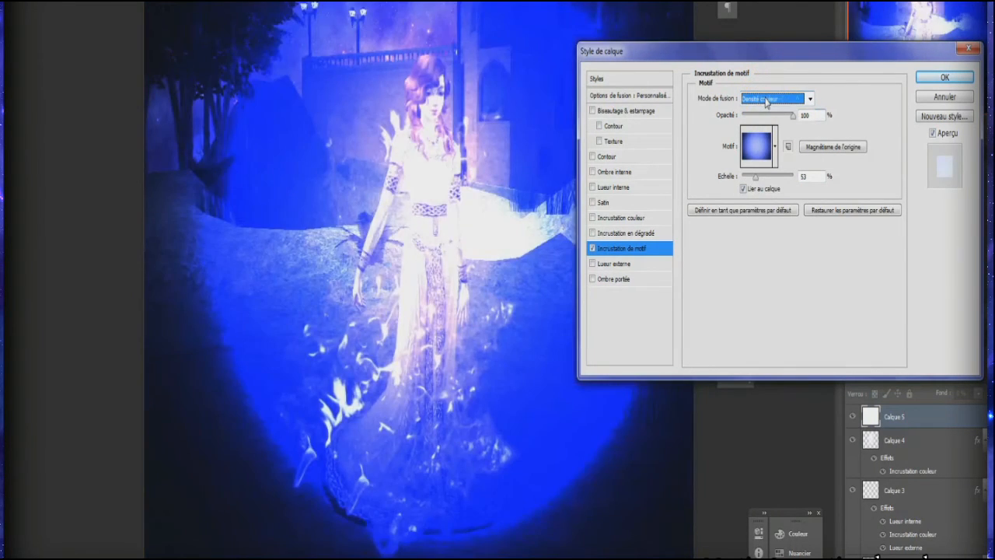
pyautogui.scroll(-2, 767, 101)
pyautogui.scroll(-1, 767, 99)
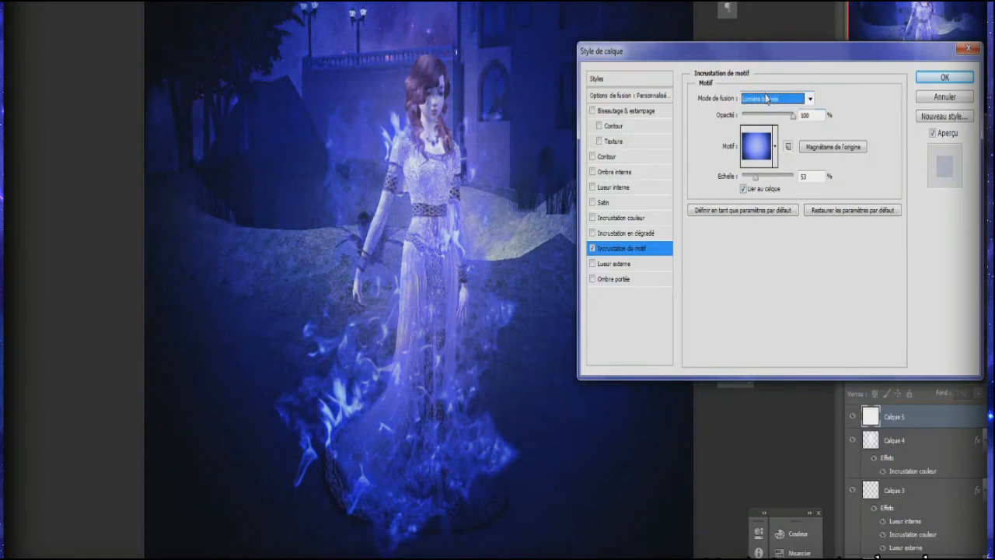
# Step: Lower the pattern overlay's opacity to 68%, compare the image with and without it, and apply the style
pyautogui.moveTo(769, 115); pyautogui.dragTo(780, 119)
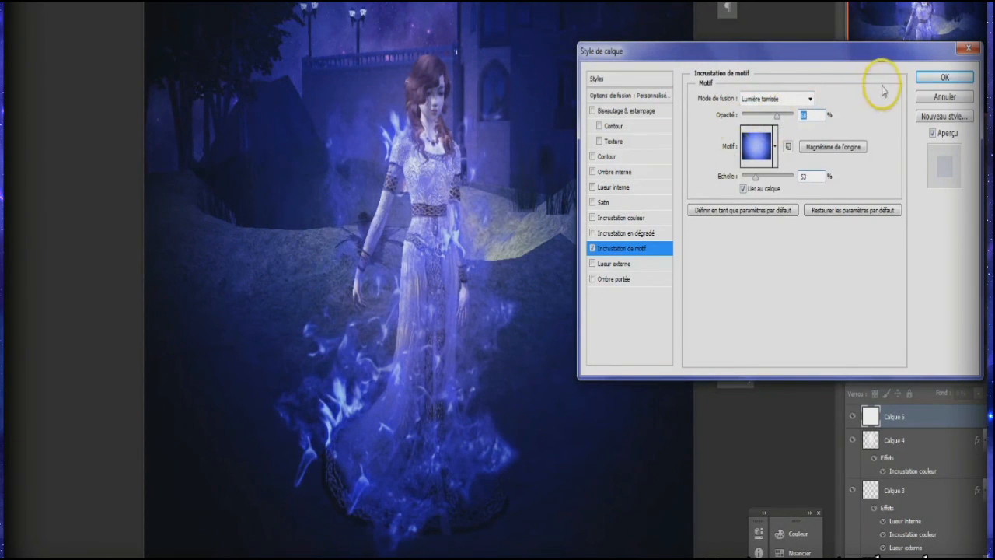
pyautogui.click(592, 249)
pyautogui.click(592, 248)
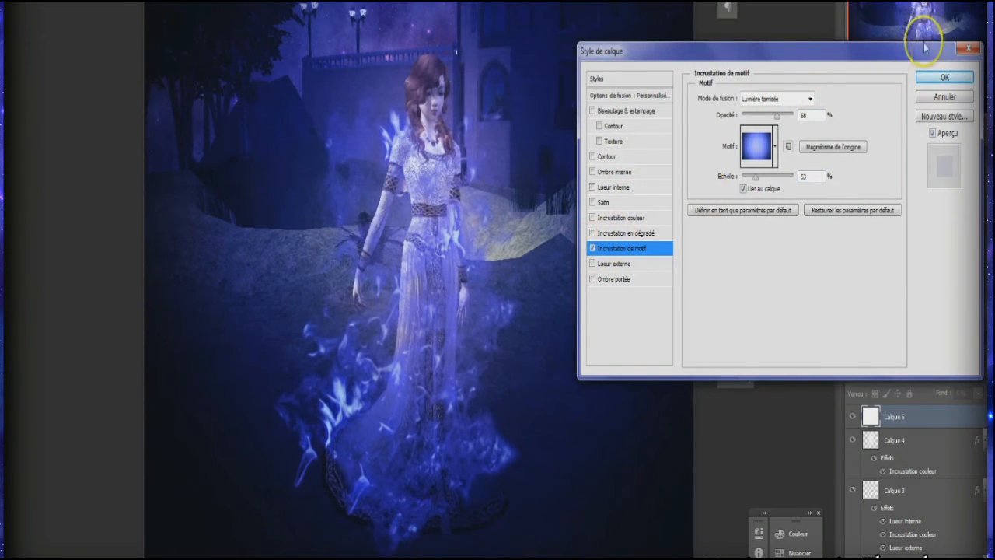
pyautogui.click(941, 79)
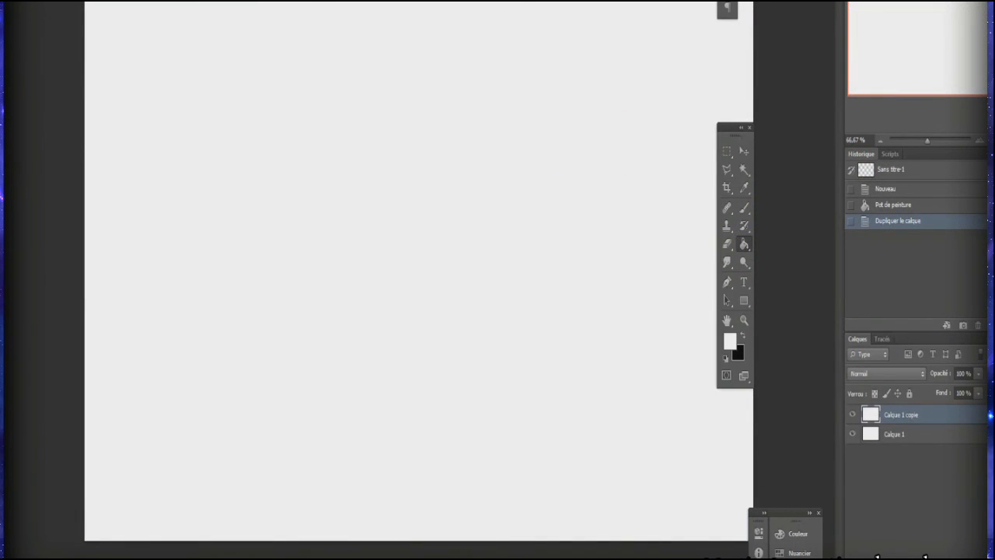
# Step: Apply the Eclairage filter to Calque 1 copie in the Sans titre-1 document, with a pink light colour
pyautogui.click(194, 1)
pyautogui.moveTo(216, 89)
pyautogui.click(352, 89)
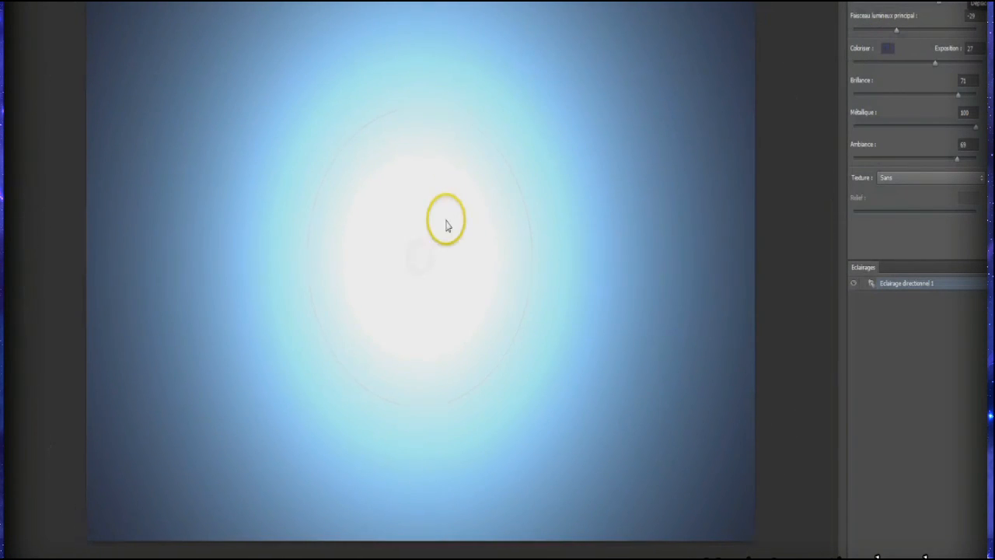
pyautogui.click(884, 4)
pyautogui.moveTo(591, 285)
pyautogui.mouseDown()
pyautogui.moveTo(566, 280)
pyautogui.moveTo(570, 273)
pyautogui.moveTo(599, 290)
pyautogui.moveTo(597, 319)
pyautogui.mouseUp()
pyautogui.click(762, 255)
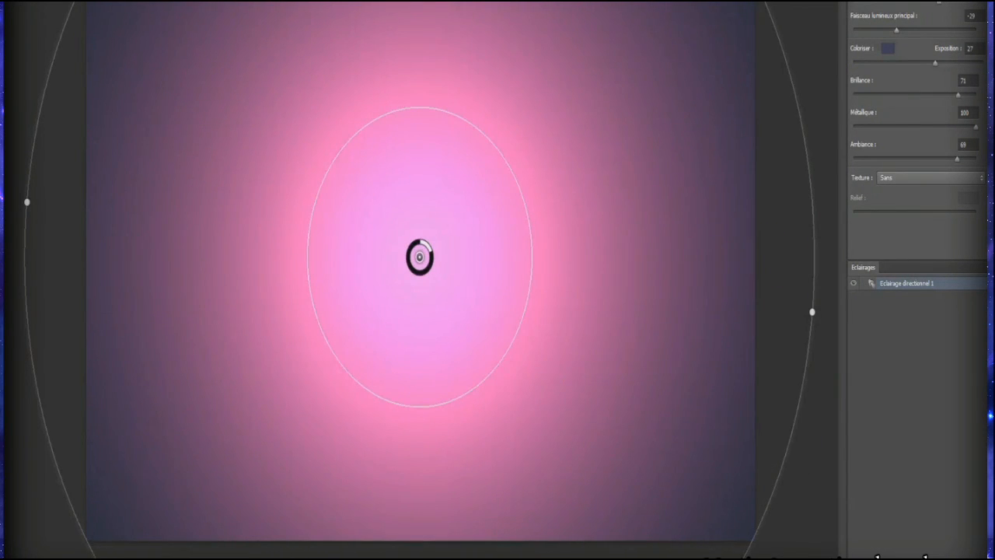
pyautogui.press('Return')
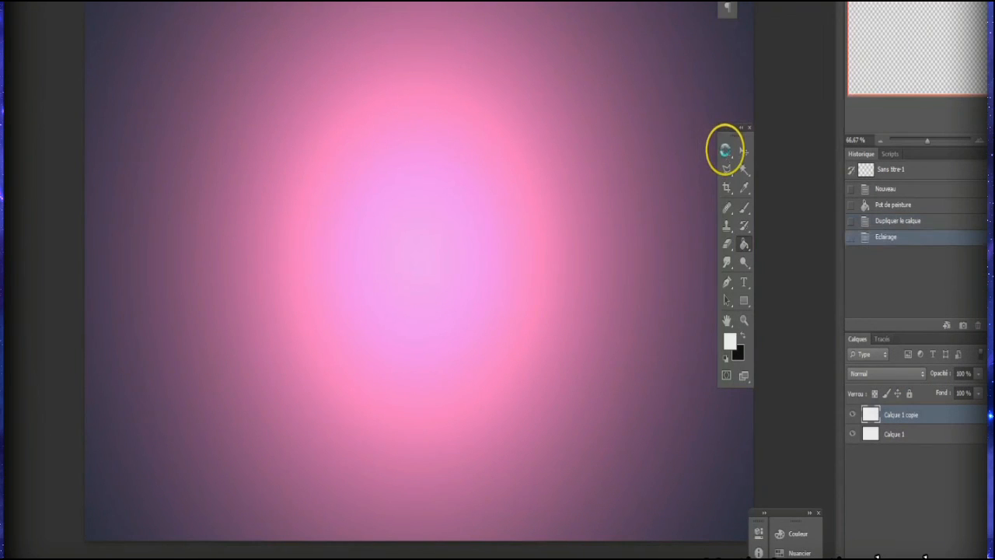
# Step: Select the whole pink gradient canvas and define it as a pattern named fgvdfg
pyautogui.click(727, 155)
pyautogui.moveTo(84, 2); pyautogui.dragTo(945, 543)
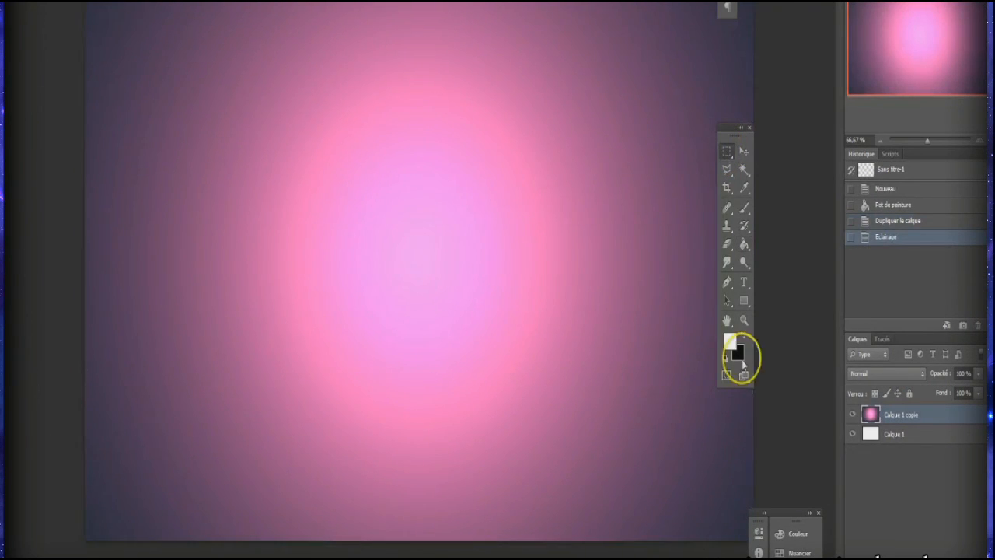
pyautogui.click(56, 2)
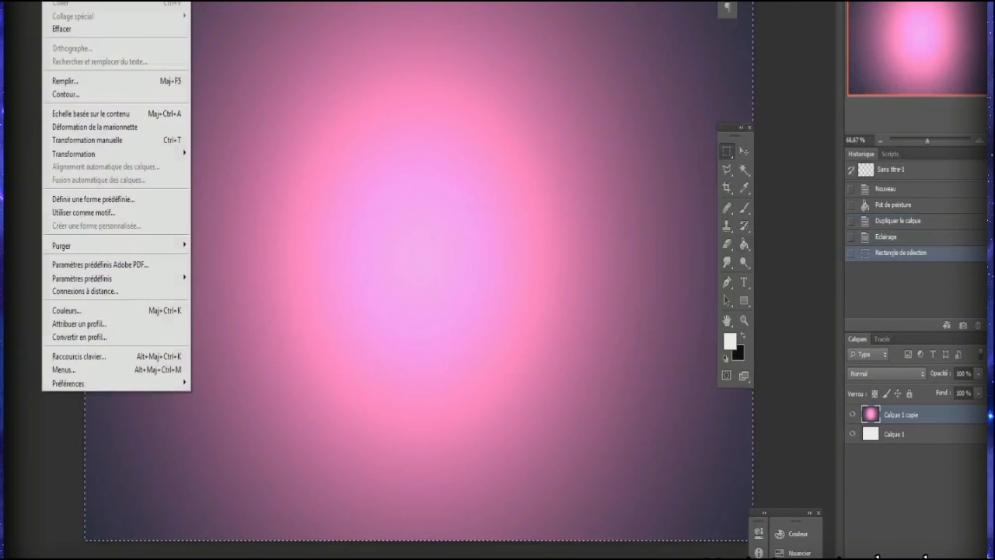
pyautogui.click(117, 215)
pyautogui.write('fgvdfg')
pyautogui.click(430, 110)
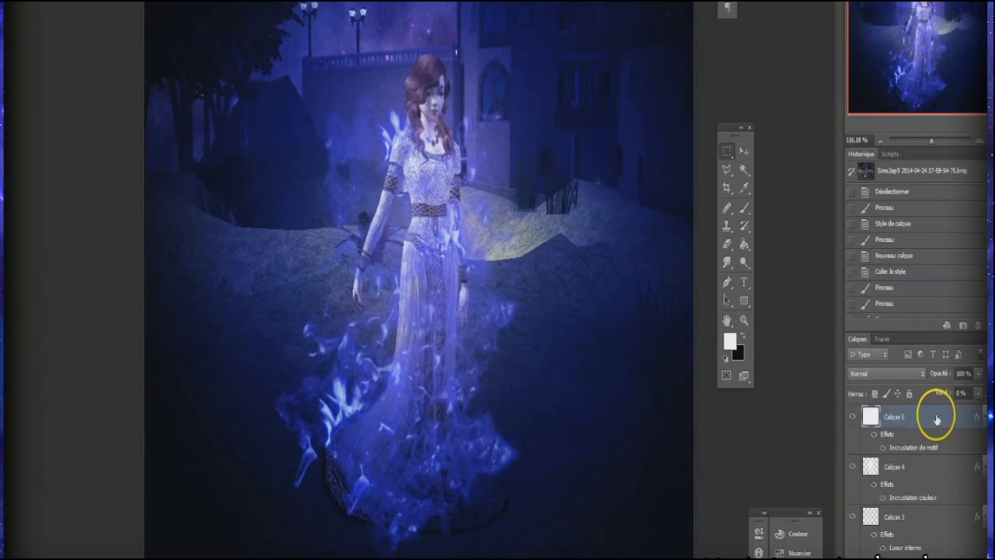
# Step: Pick a different pattern for Calque 5's pattern overlay in the woman's image and apply the style
pyautogui.doubleClick(938, 417)
pyautogui.click(622, 248)
pyautogui.click(775, 146)
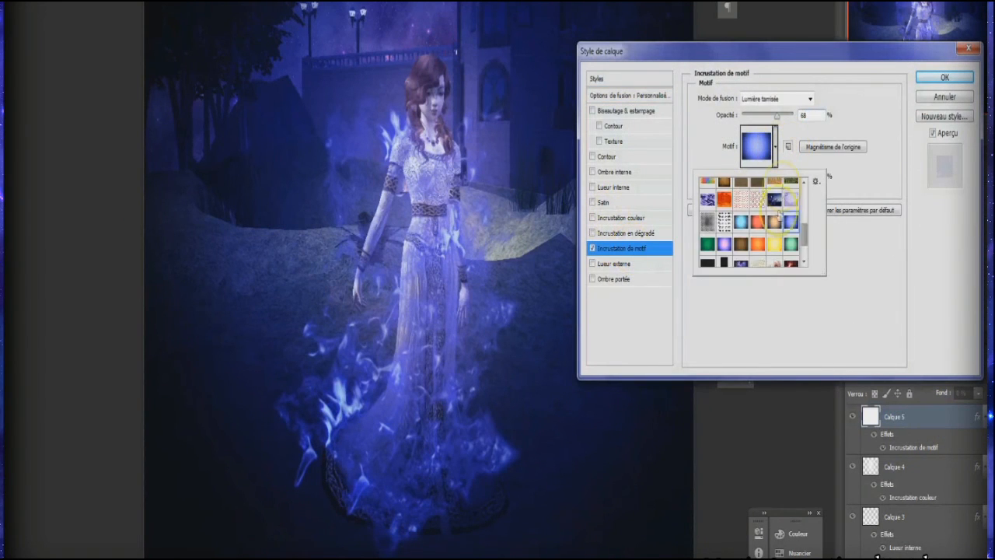
pyautogui.click(743, 258)
pyautogui.click(707, 255)
pyautogui.click(898, 241)
pyautogui.click(944, 77)
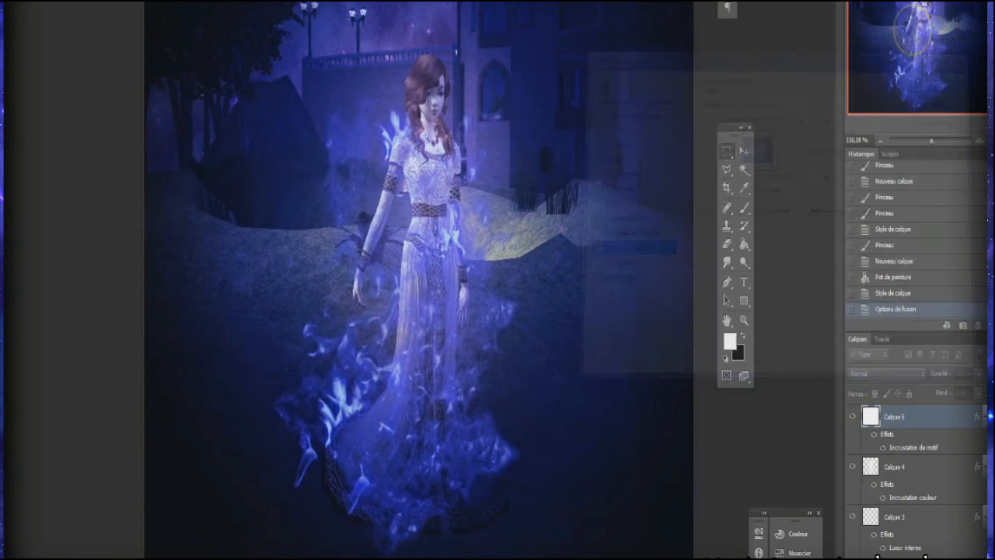